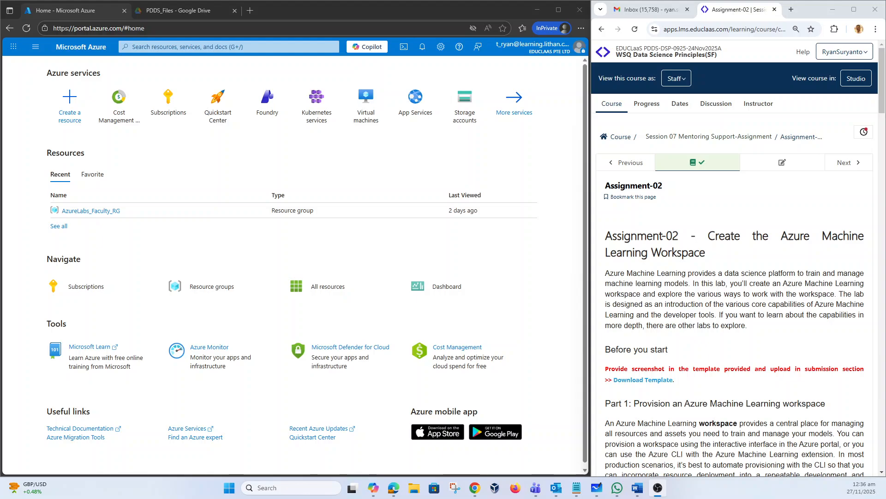
# Step: Review the list of available Azure subscriptions and return to the portal home page
pyautogui.moveTo(661, 483)
pyautogui.click(92, 290)
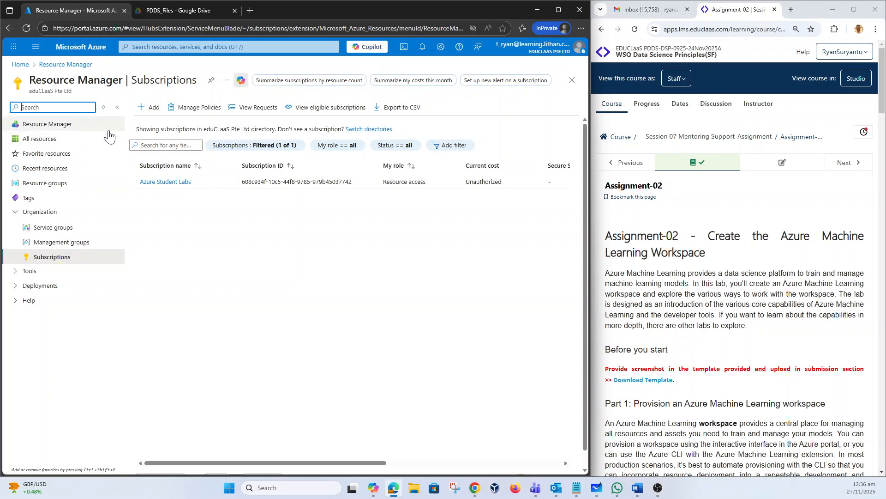
pyautogui.click(20, 64)
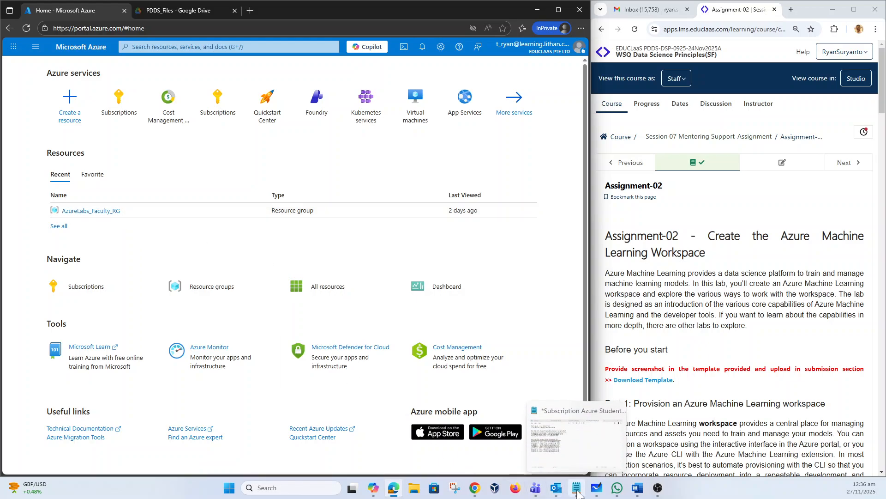
# Step: Check the resource group name in the Subscription Azure Student Labs note in Notepad, highlight it, and minimise the note
pyautogui.click(577, 490)
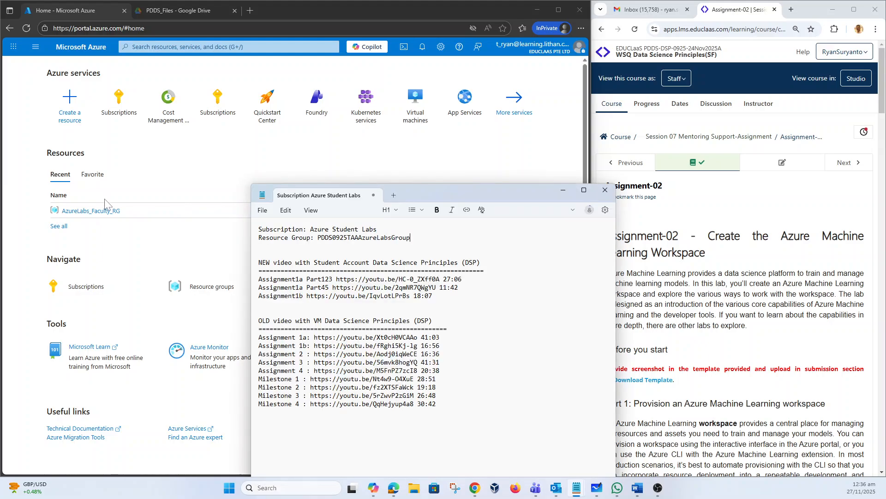
pyautogui.moveTo(322, 237); pyautogui.dragTo(373, 237)
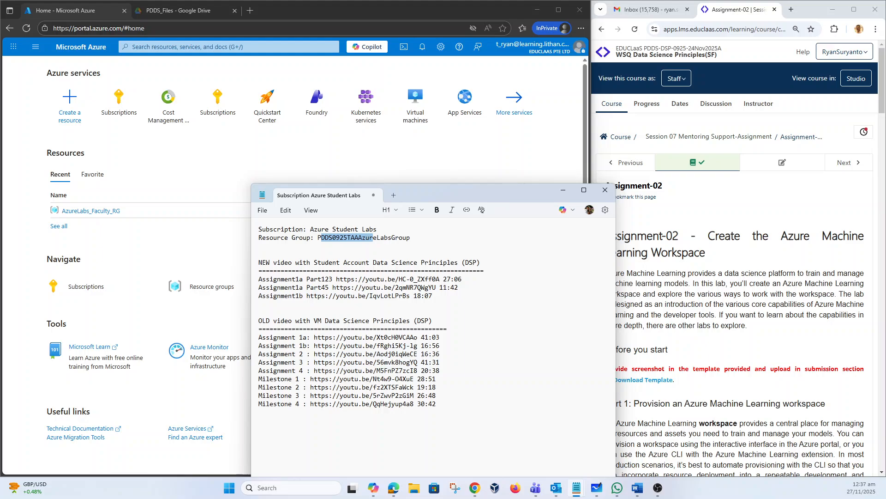
pyautogui.press('End')
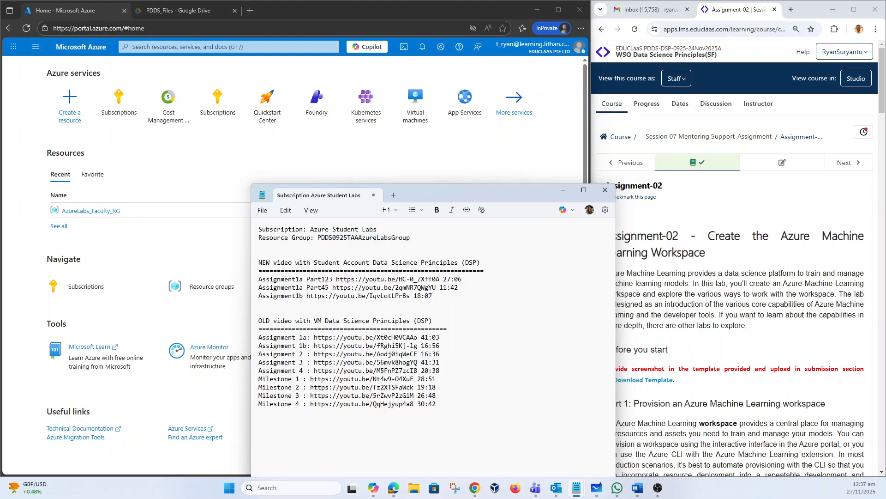
pyautogui.moveTo(317, 237); pyautogui.dragTo(406, 237)
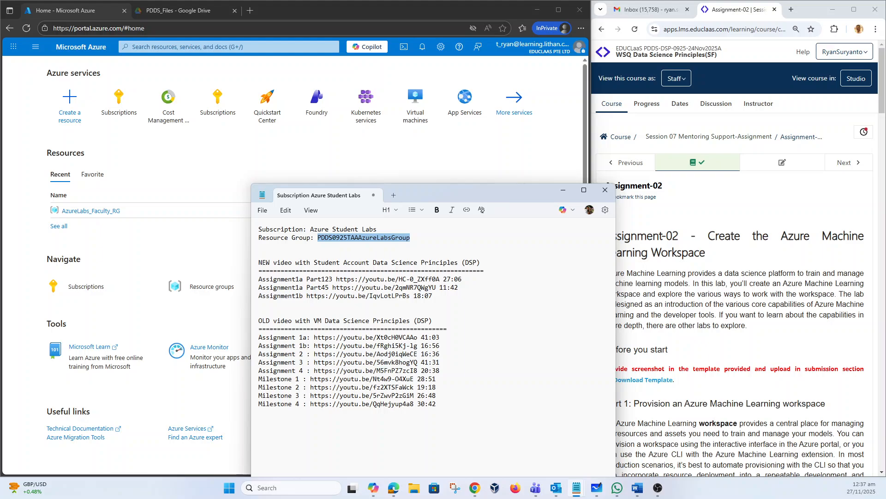
pyautogui.click(562, 192)
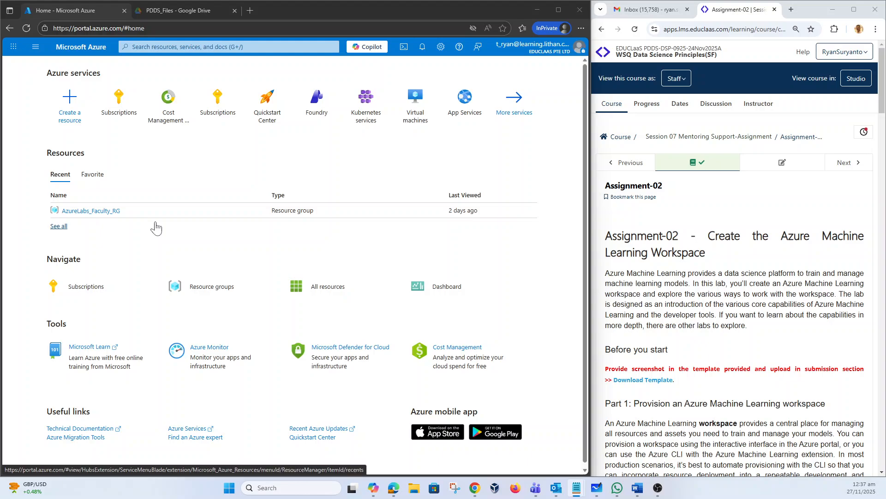
# Step: Begin creating a new Azure resource and search the marketplace for "azure machine learning"
pyautogui.scroll(-4, 676, 267)
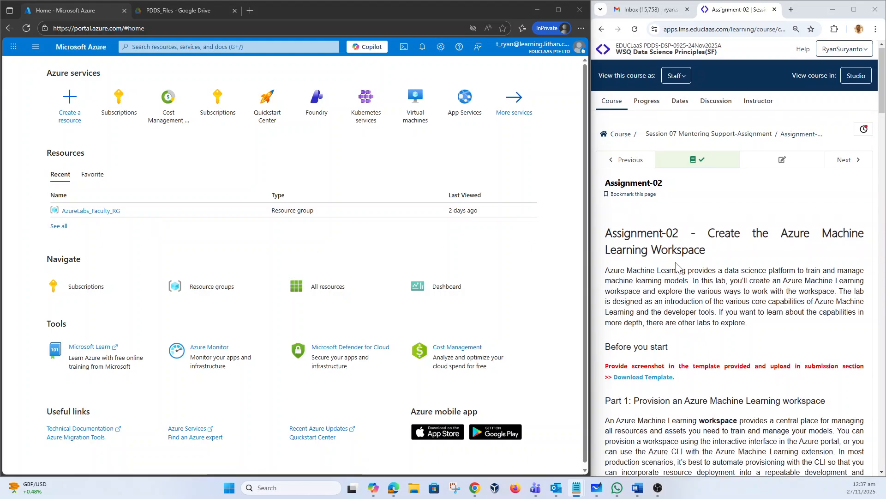
pyautogui.scroll(-5, 677, 266)
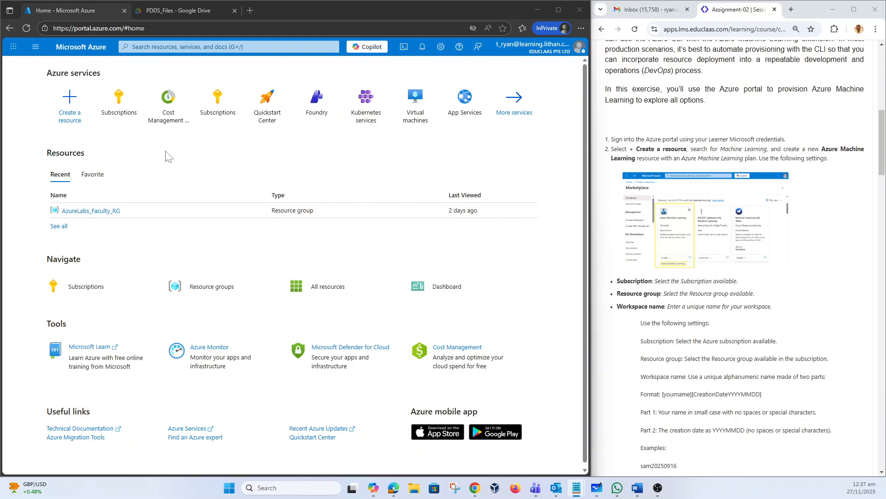
pyautogui.click(70, 107)
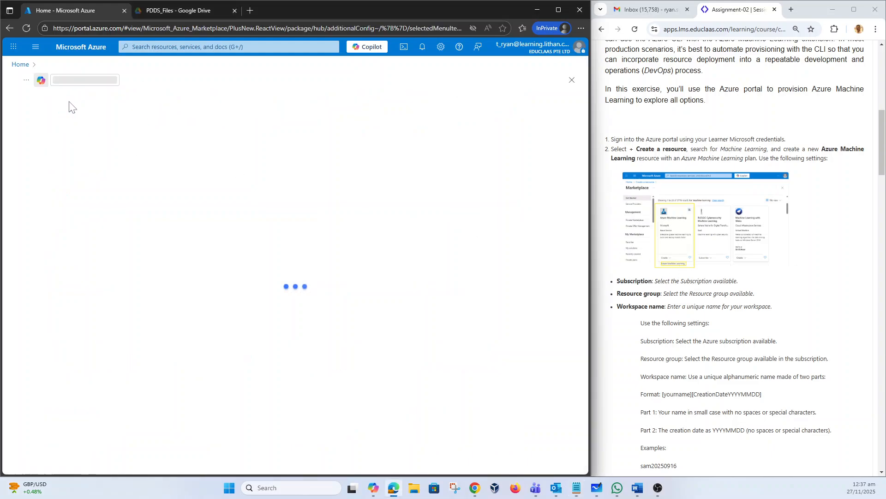
pyautogui.scroll(-3, 525, 241)
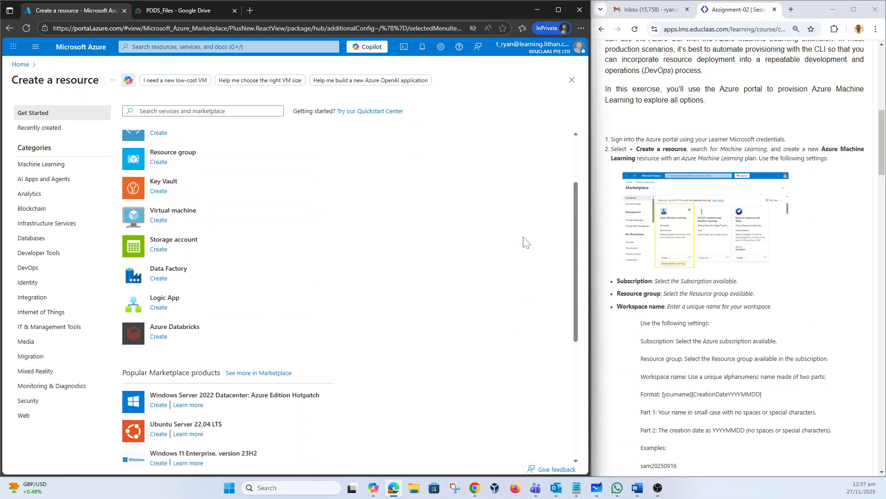
pyautogui.scroll(2, 527, 242)
pyautogui.scroll(1, 525, 241)
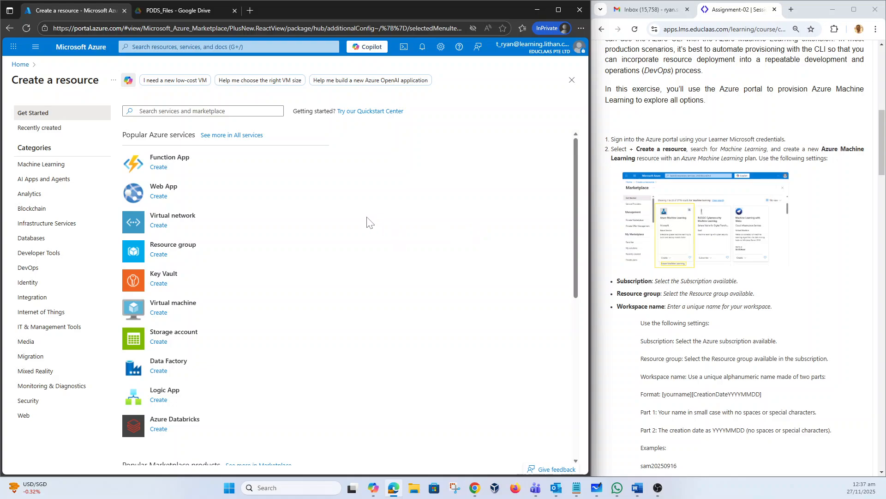
pyautogui.click(273, 113)
pyautogui.write('a')
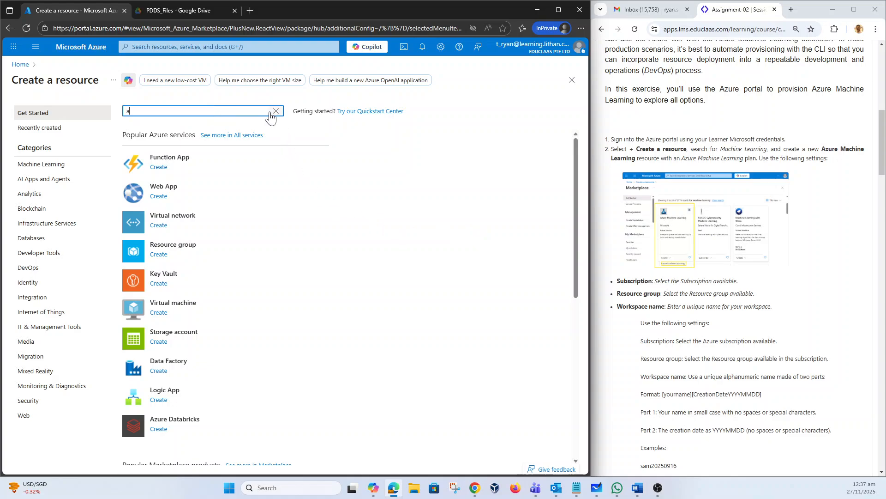
pyautogui.write('zure machine')
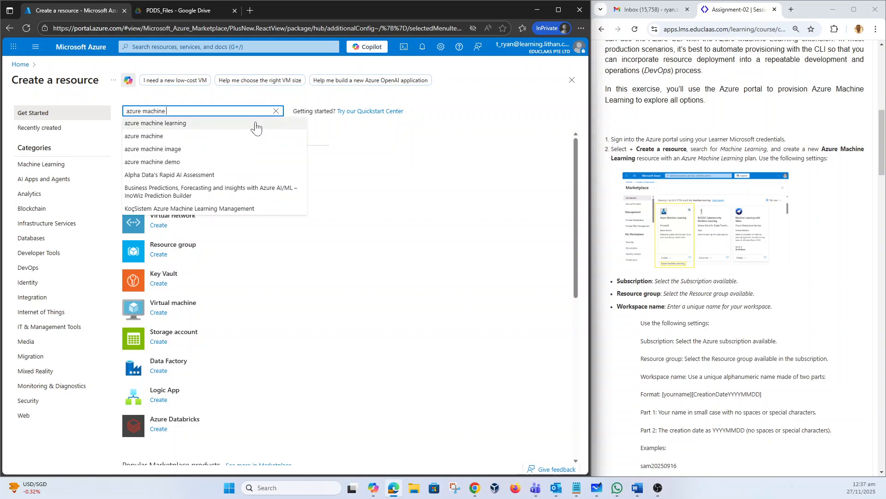
pyautogui.click(256, 123)
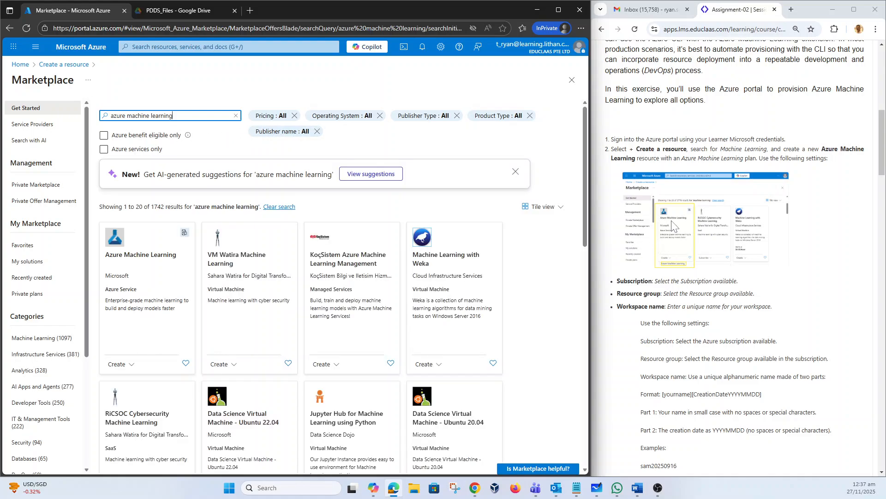
# Step: Start a new workspace from Microsoft's Azure Machine Learning offer and assign it to the AzureLabs_Faculty_RG resource group
pyautogui.click(132, 255)
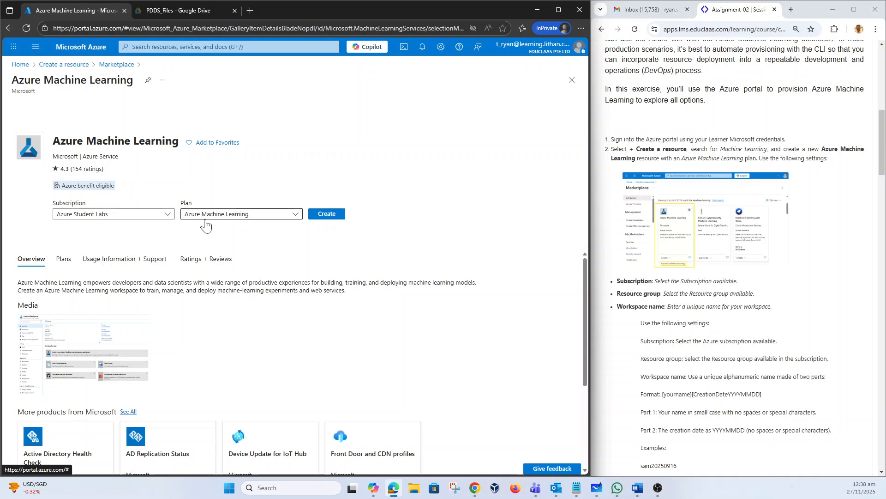
pyautogui.click(328, 217)
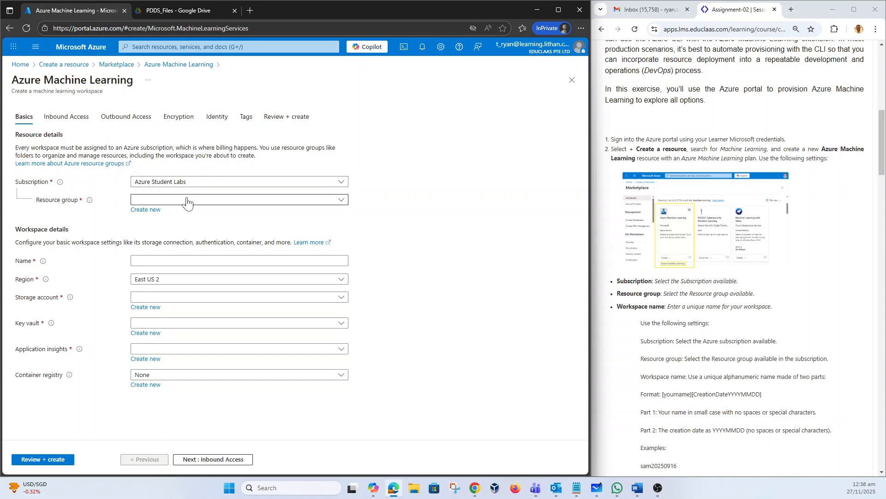
pyautogui.click(204, 200)
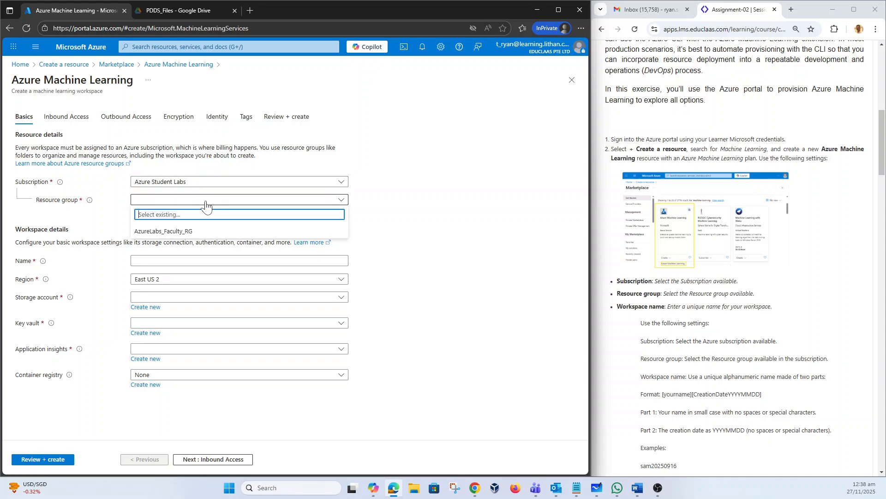
pyautogui.click(186, 233)
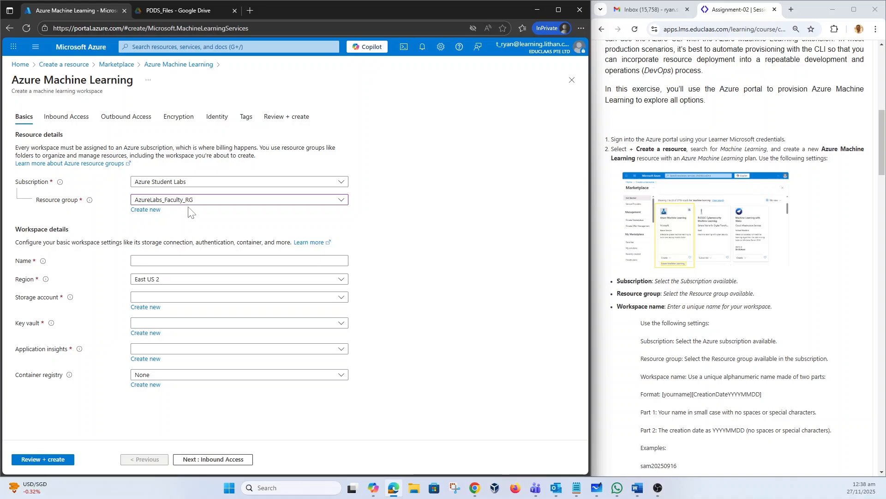
# Step: Name the workspace in the assignment's format, using the owner's first name in lowercase followed by the creation date 20251127
pyautogui.click(202, 260)
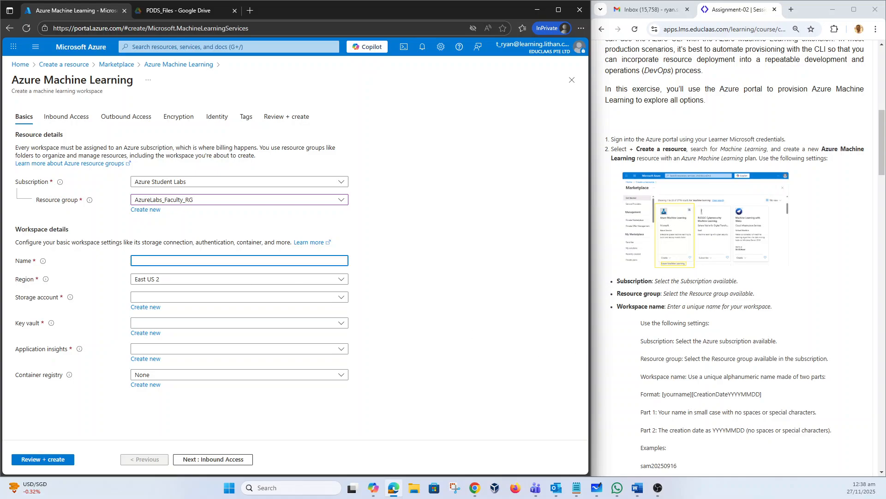
pyautogui.moveTo(662, 394); pyautogui.dragTo(774, 402)
pyautogui.hotkey('ctrl', 'c')
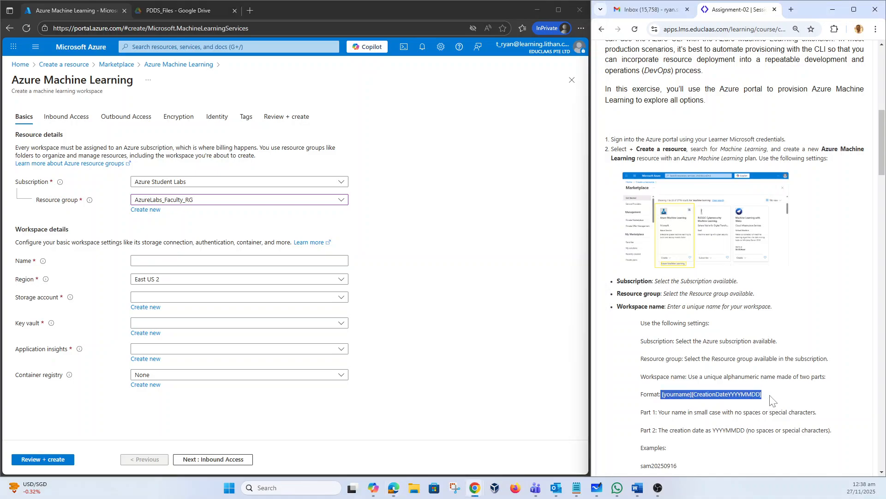
pyautogui.click(240, 260)
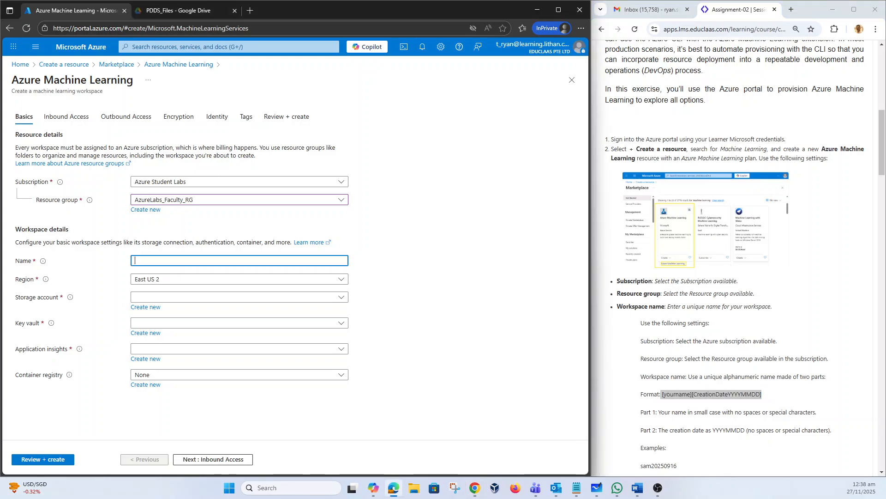
pyautogui.hotkey('ctrl', 'v')
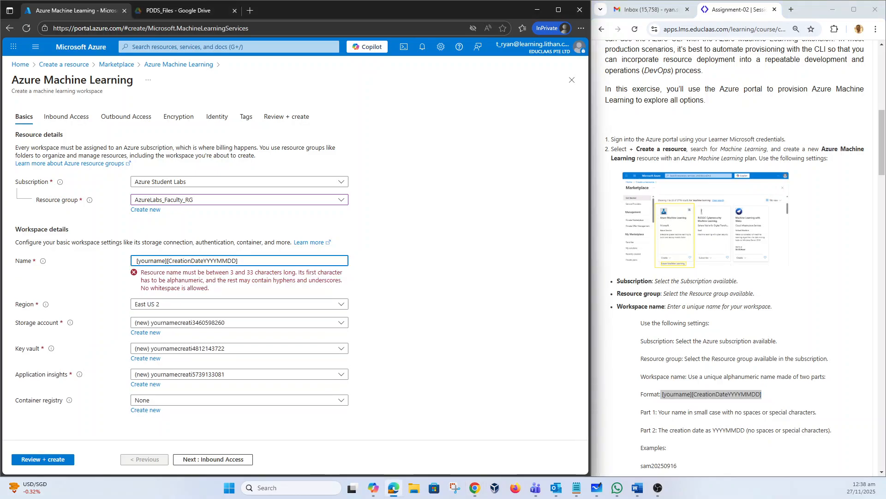
pyautogui.moveTo(166, 261); pyautogui.dragTo(114, 264)
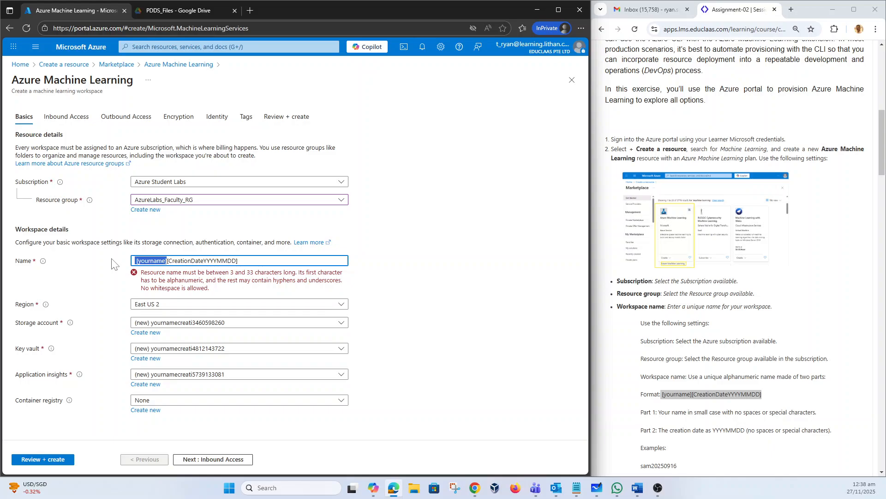
pyautogui.write('ryan')
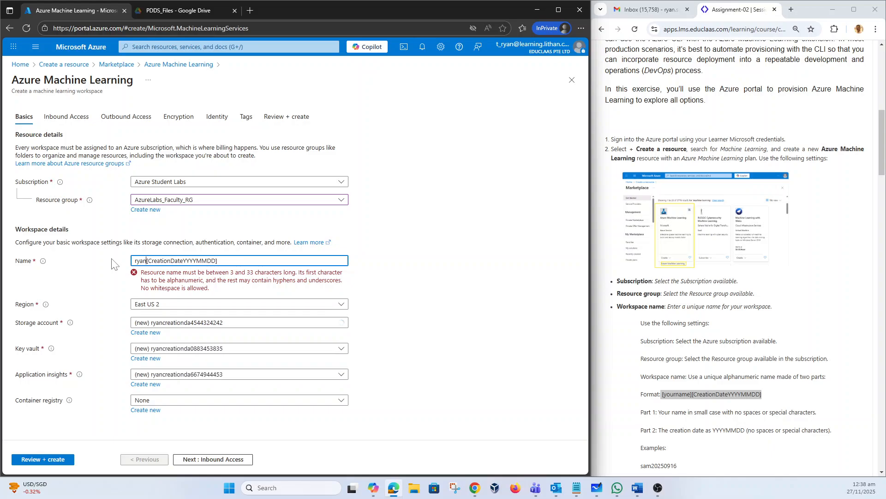
pyautogui.write('202511')
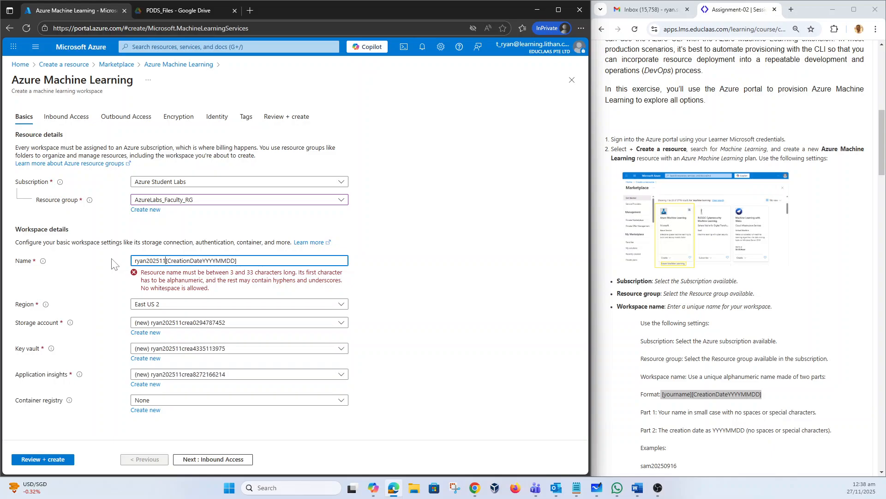
pyautogui.write('27')
pyautogui.press('BackSpace')
pyautogui.press('BackSpace')
pyautogui.press('BackSpace')
pyautogui.press('BackSpace')
pyautogui.press('BackSpace')
pyautogui.press('BackSpace')
pyautogui.press('BackSpace')
pyautogui.press('BackSpace')
pyautogui.press('BackSpace')
pyautogui.press('BackSpace')
pyautogui.press('BackSpace')
pyautogui.press('BackSpace')
pyautogui.press('BackSpace')
pyautogui.press('BackSpace')
pyautogui.press('BackSpace')
pyautogui.press('BackSpace')
pyautogui.press('BackSpace')
pyautogui.press('BackSpace')
pyautogui.press('BackSpace')
pyautogui.press('BackSpace')
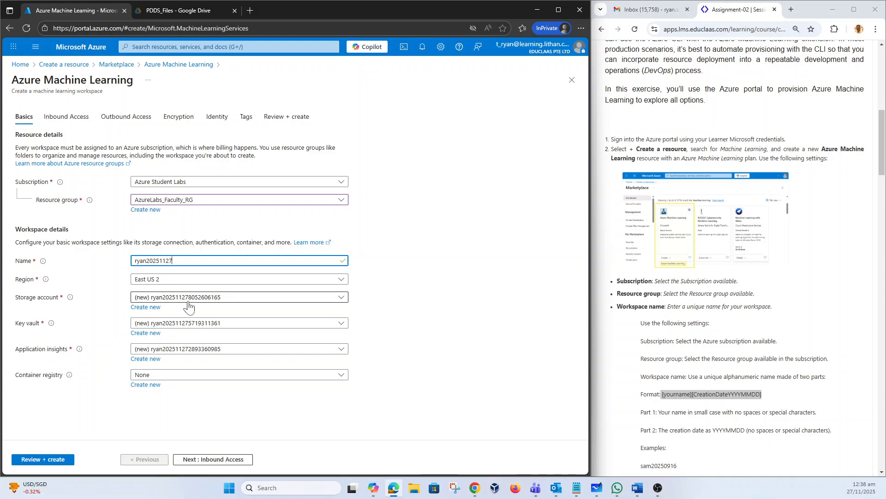
# Step: Set the workspace's region to Southeast Asia
pyautogui.click(177, 280)
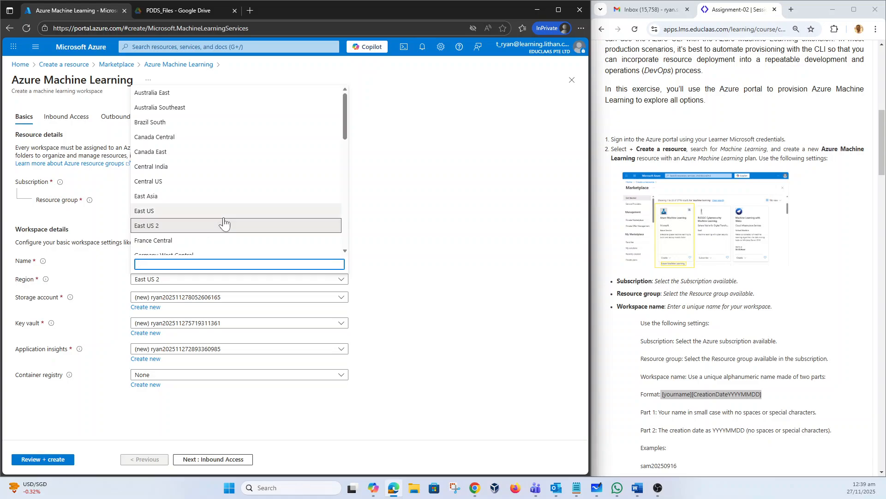
pyautogui.scroll(-5, 248, 169)
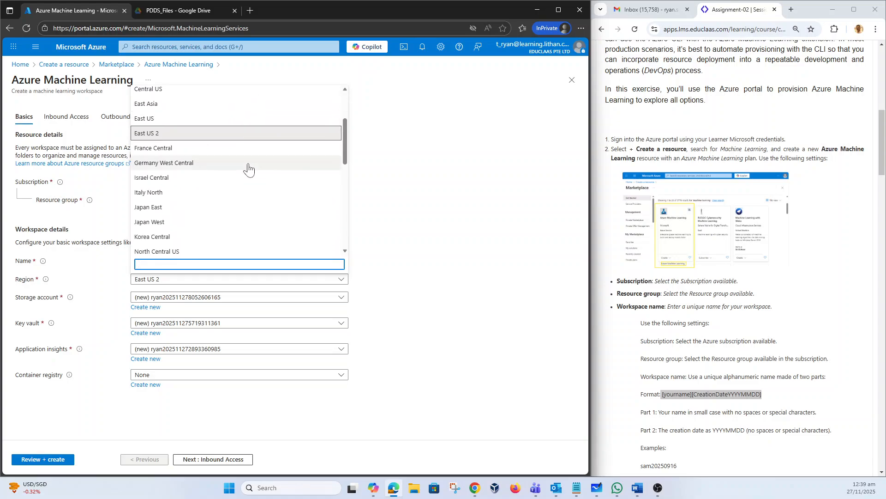
pyautogui.scroll(-4, 248, 169)
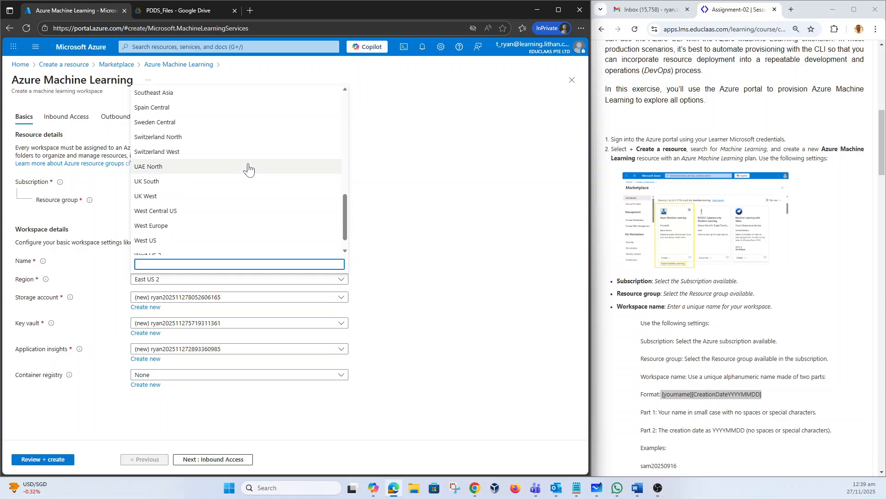
pyautogui.scroll(9, 248, 169)
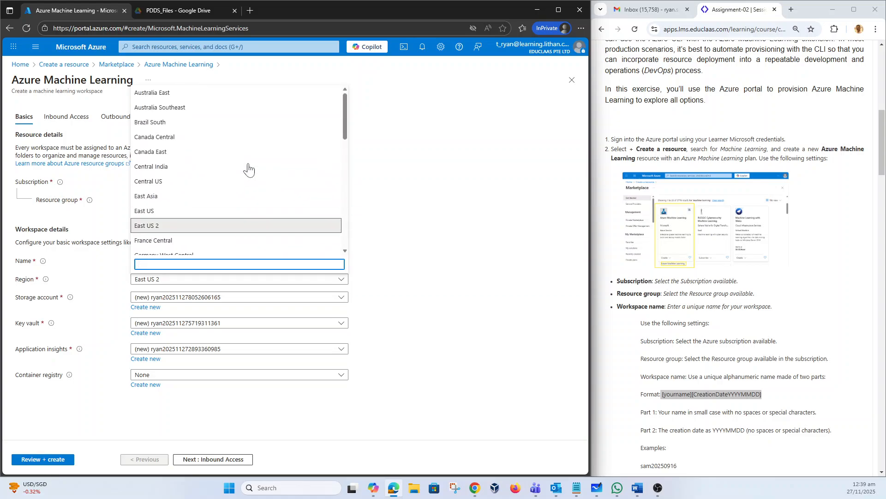
pyautogui.scroll(-3, 249, 169)
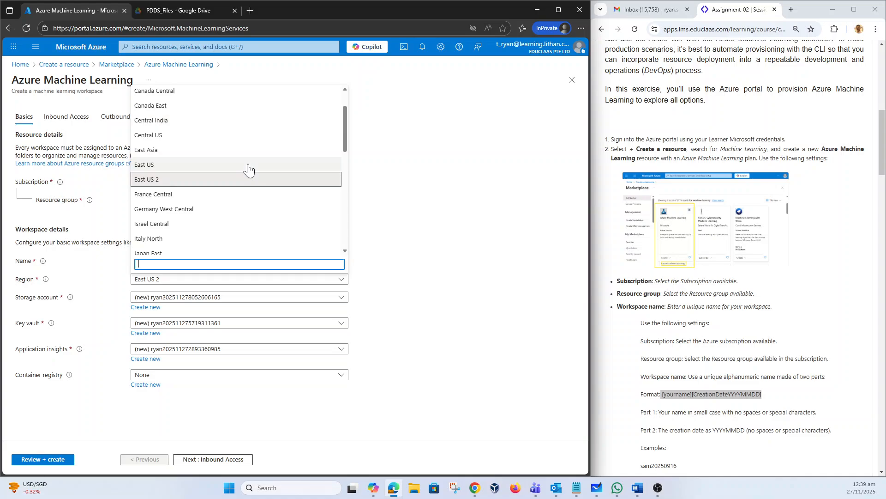
pyautogui.scroll(-3, 249, 169)
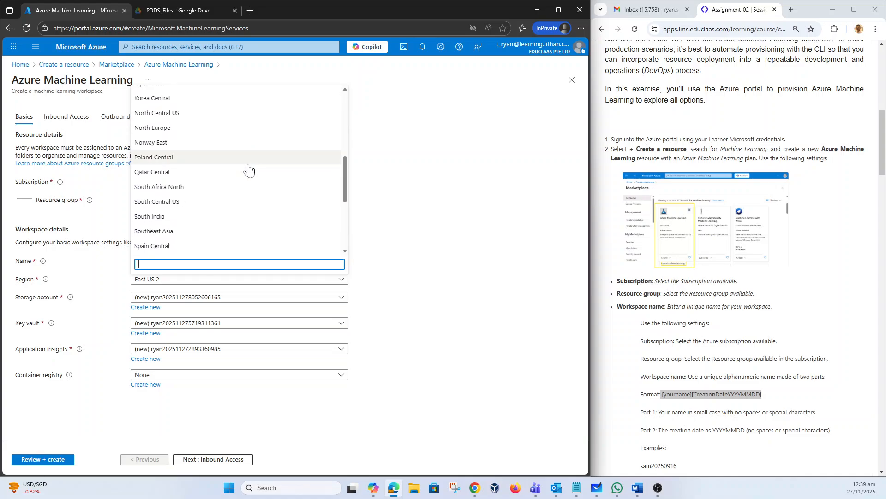
pyautogui.click(158, 232)
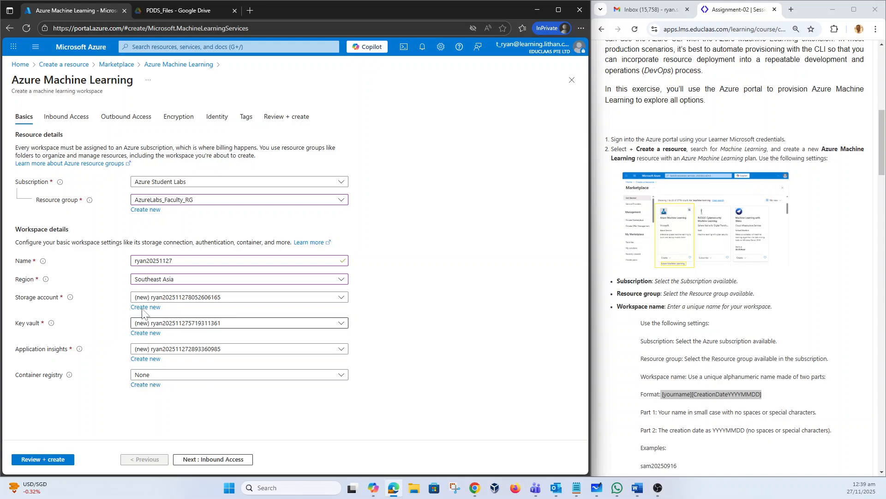
pyautogui.scroll(-2, 673, 351)
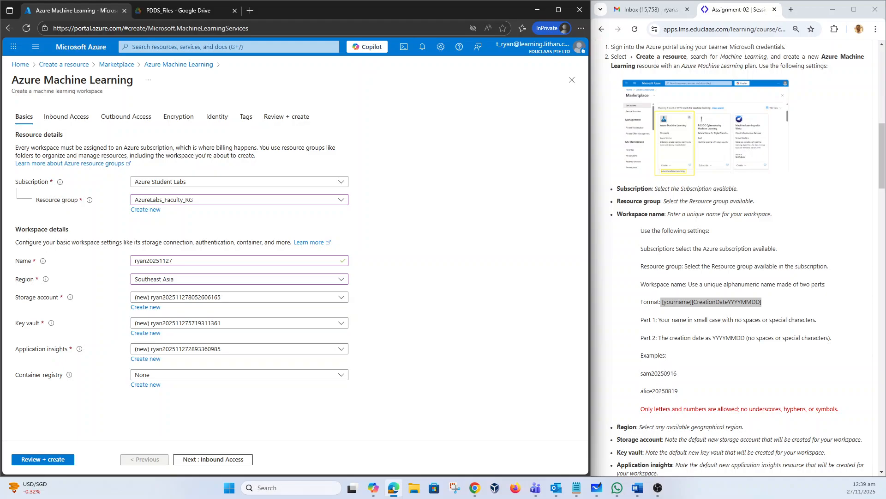
# Step: Check the remaining workspace settings against the assignment, then validate the configuration and create the Azure Machine Learning workspace
pyautogui.scroll(-2, 680, 400)
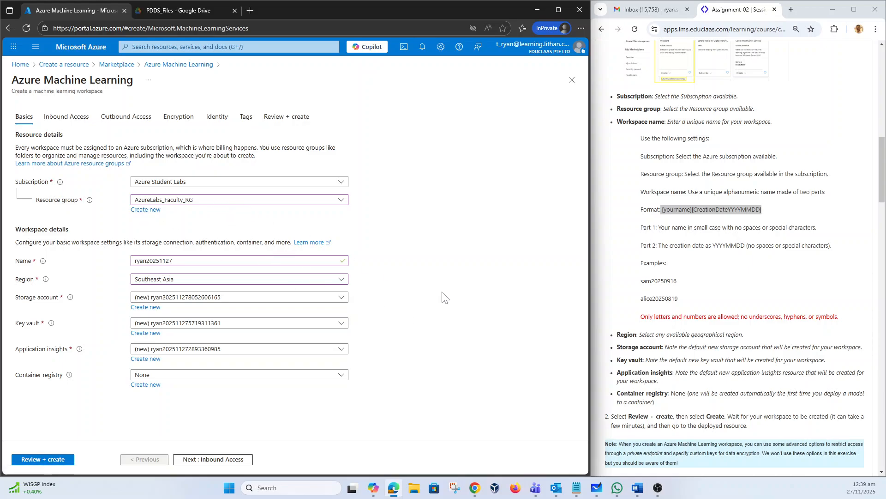
pyautogui.scroll(-2, 737, 253)
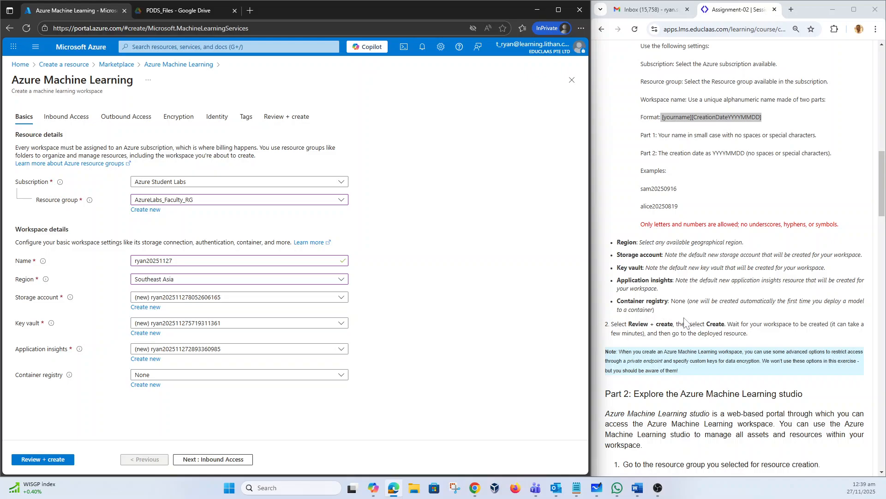
pyautogui.click(41, 460)
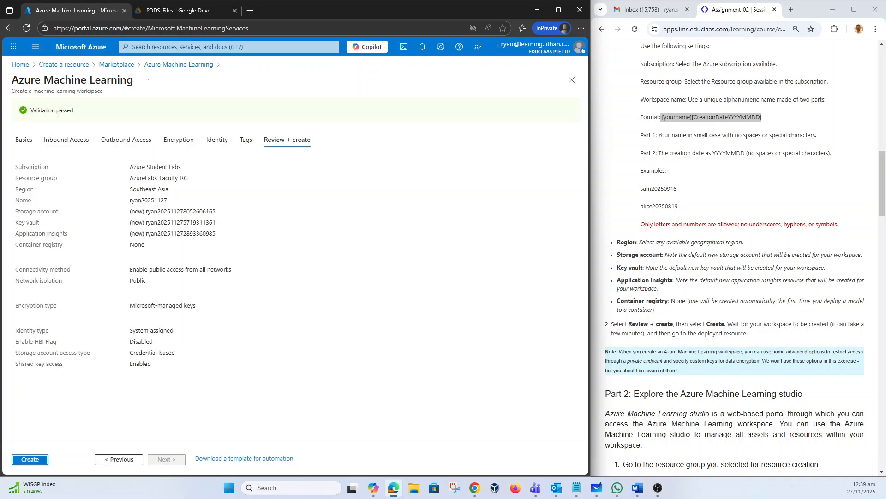
pyautogui.moveTo(69, 488)
pyautogui.click(32, 458)
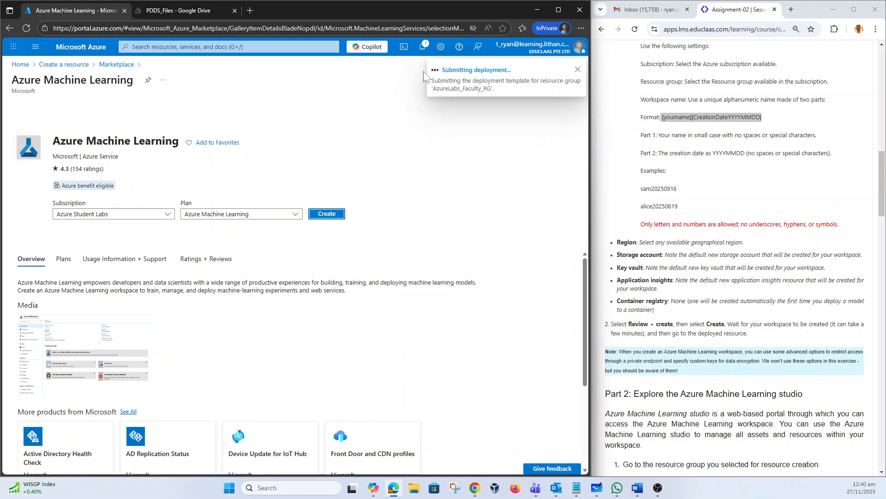
# Step: Check the deployment's progress in the portal notifications and look over the Part 2 instructions of the assignment
pyautogui.click(424, 46)
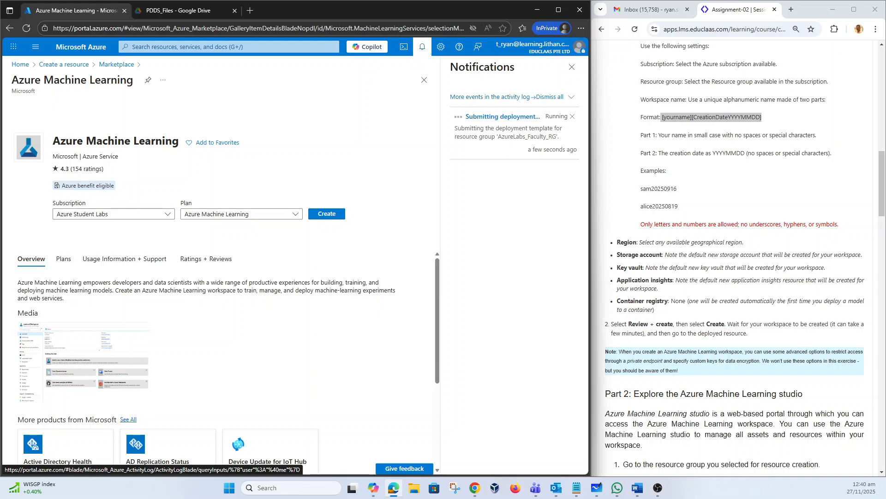
pyautogui.scroll(-7, 734, 259)
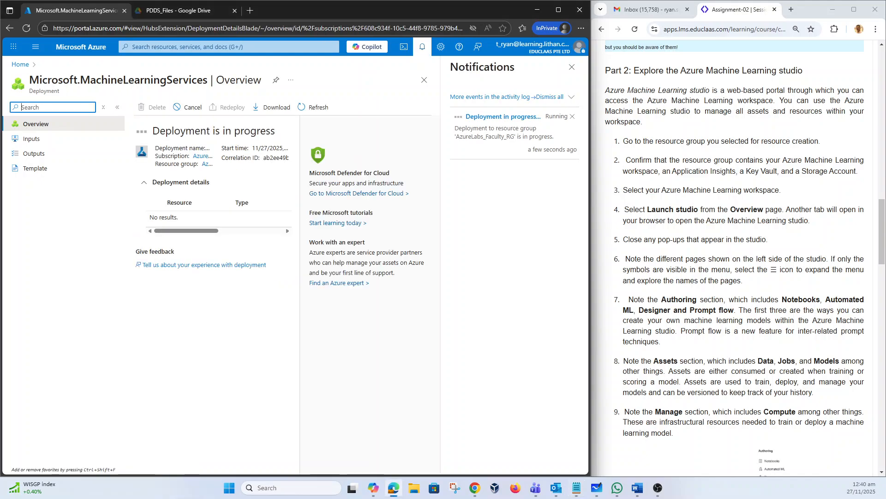
pyautogui.click(572, 67)
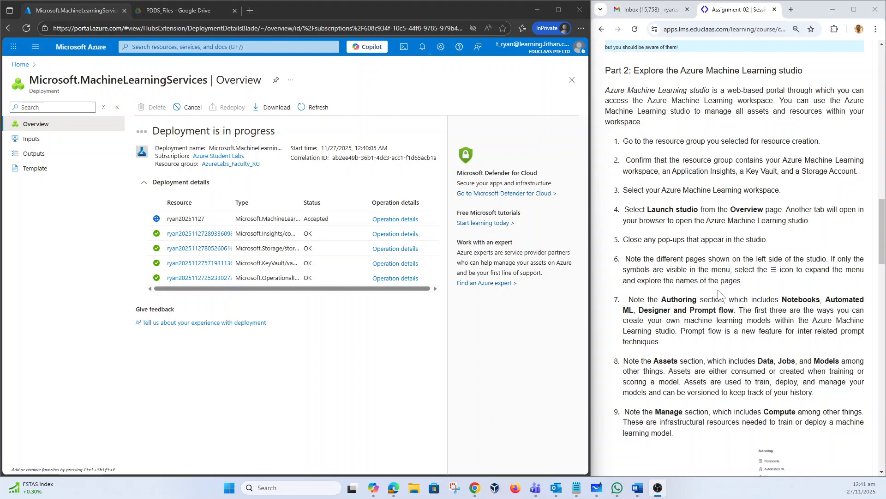
# Step: Download the submission template from the Assignment-02 page and show the file in its Downloads folder
pyautogui.scroll(7, 722, 295)
pyautogui.scroll(12, 721, 296)
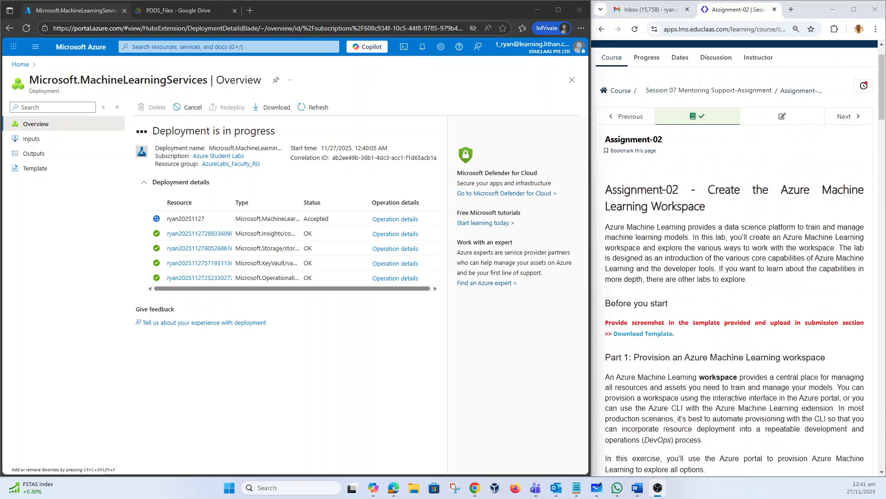
pyautogui.click(652, 333)
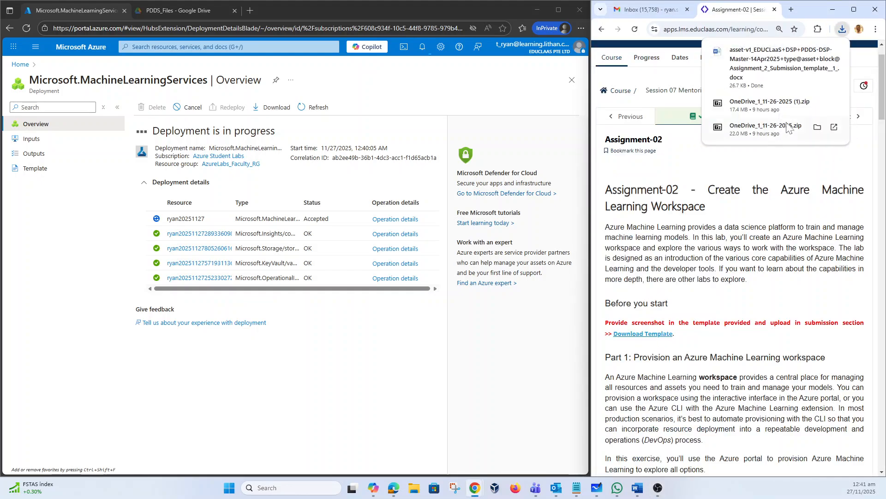
pyautogui.click(818, 51)
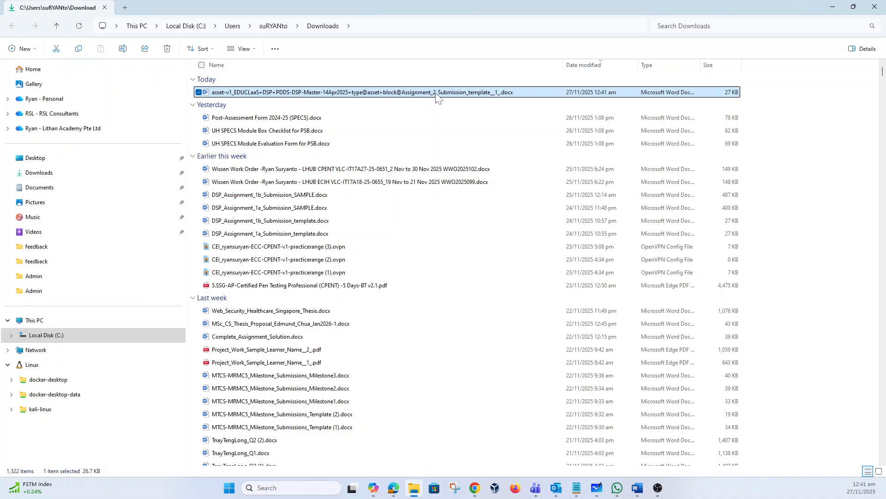
# Step: Shorten the downloaded template's file name to DSP_Assignment_2_Submission_template__1_.docx by replacing its prefix with DSP_
pyautogui.click(438, 93)
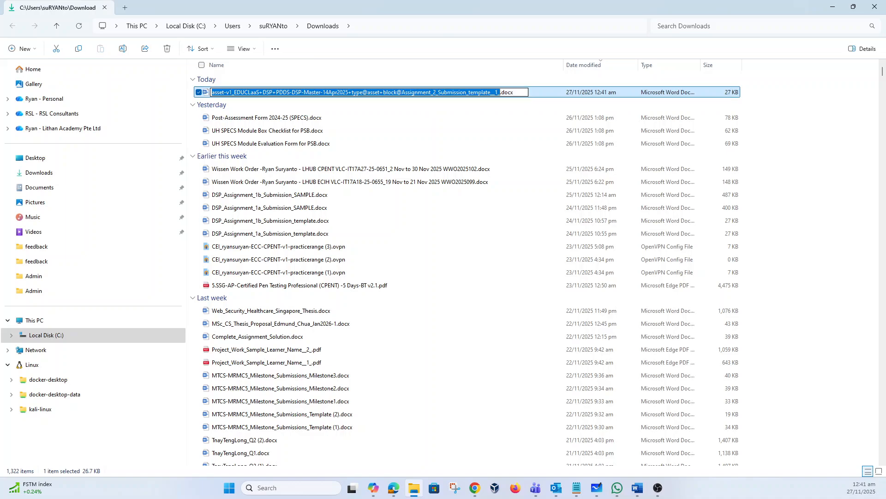
pyautogui.moveTo(402, 93); pyautogui.dragTo(167, 95)
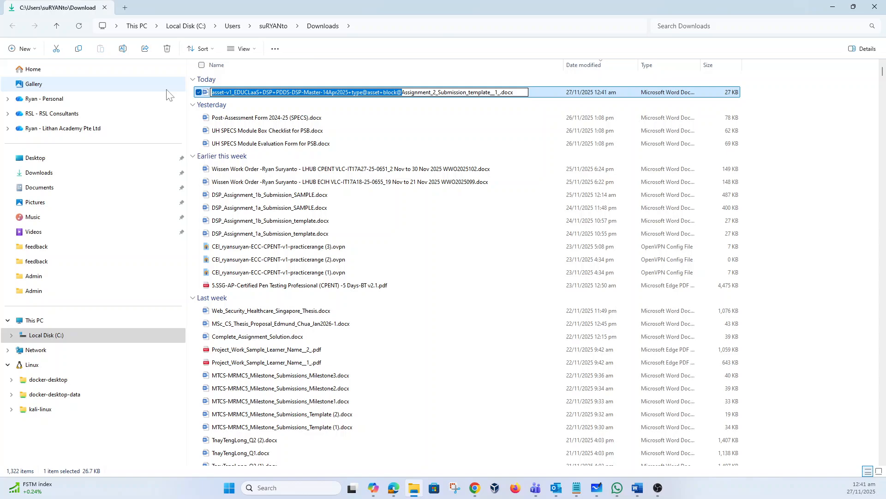
pyautogui.write('DSP_')
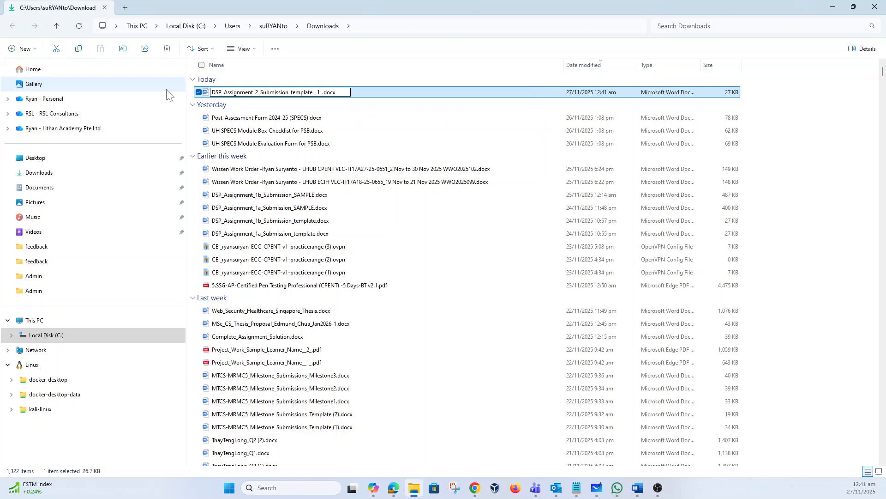
pyautogui.press('Return')
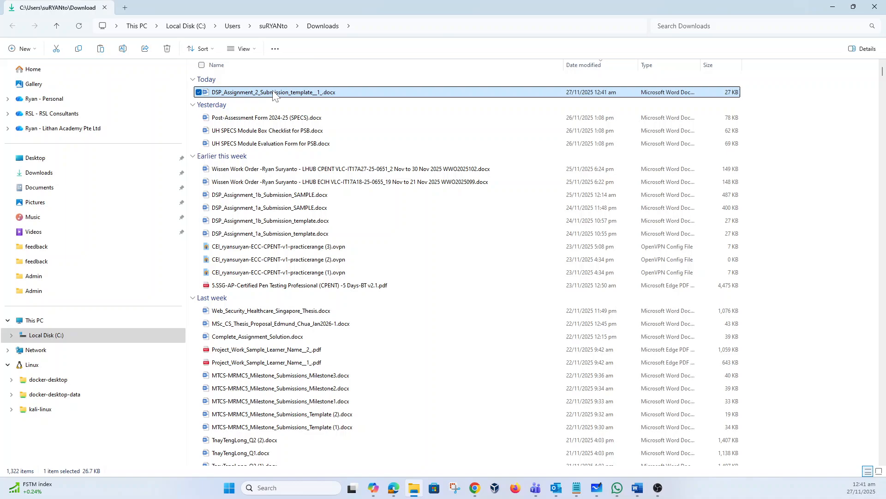
# Step: Duplicate the submission template in the Downloads folder and rename the copy DSP_Assignment_2_Submission_SAMPLE
pyautogui.hotkey('ctrl', 'c')
pyautogui.hotkey('ctrl', 'v')
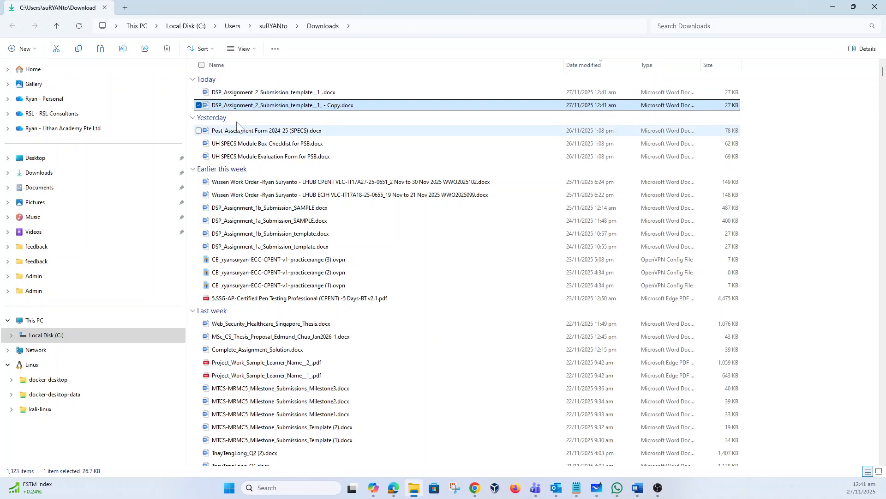
pyautogui.click(292, 105)
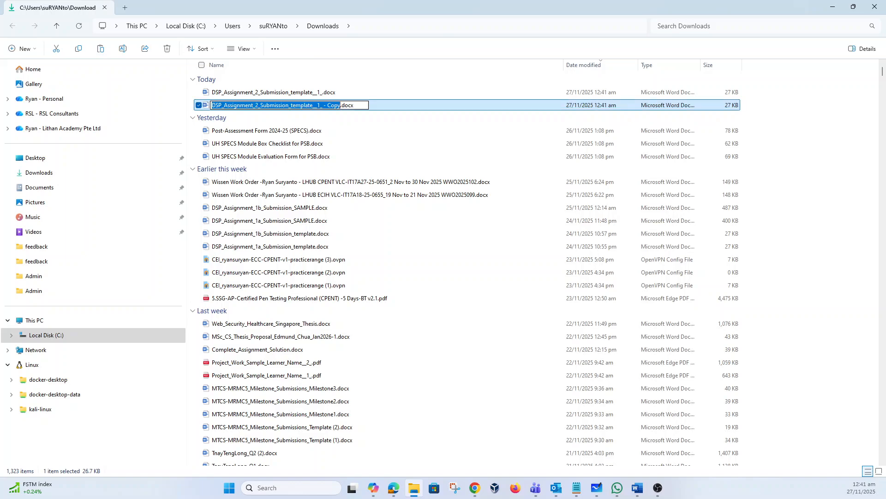
pyautogui.moveTo(292, 105); pyautogui.dragTo(342, 105)
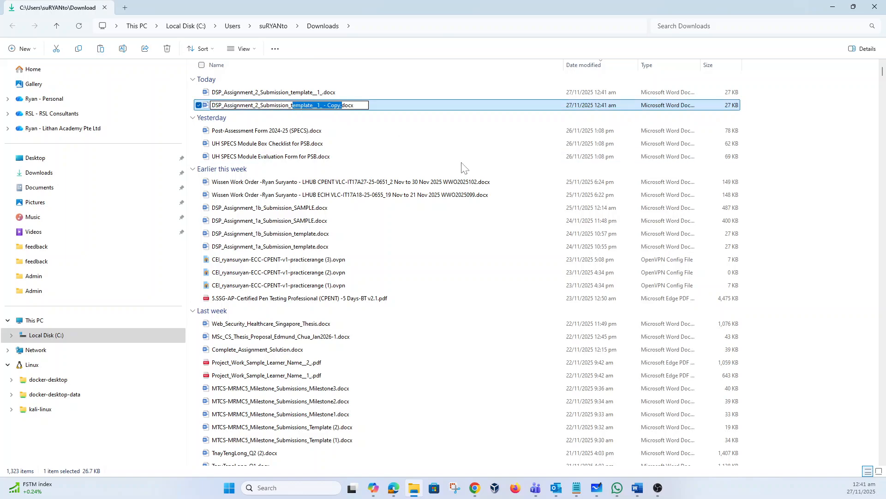
pyautogui.press('BackSpace')
pyautogui.press('BackSpace')
pyautogui.write('S')
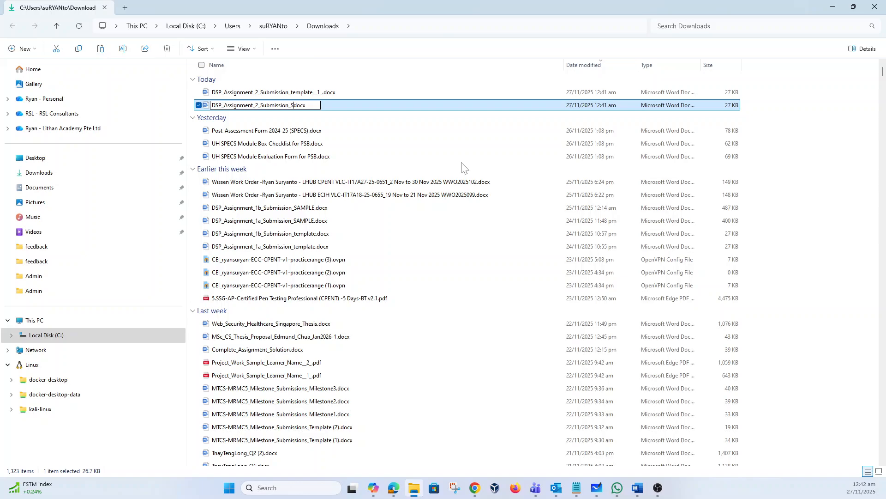
pyautogui.write('AMPLE')
pyautogui.press('Return')
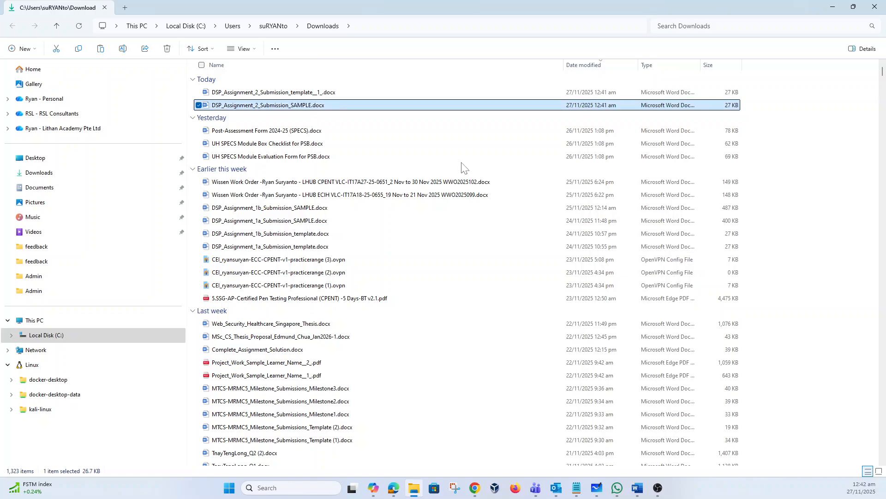
# Step: Open DSP_Assignment_2_Submission_SAMPLE.docx in Word, enter SAMPLE in the table's Name row, and return to the browser leaving the document open
pyautogui.doubleClick(267, 106)
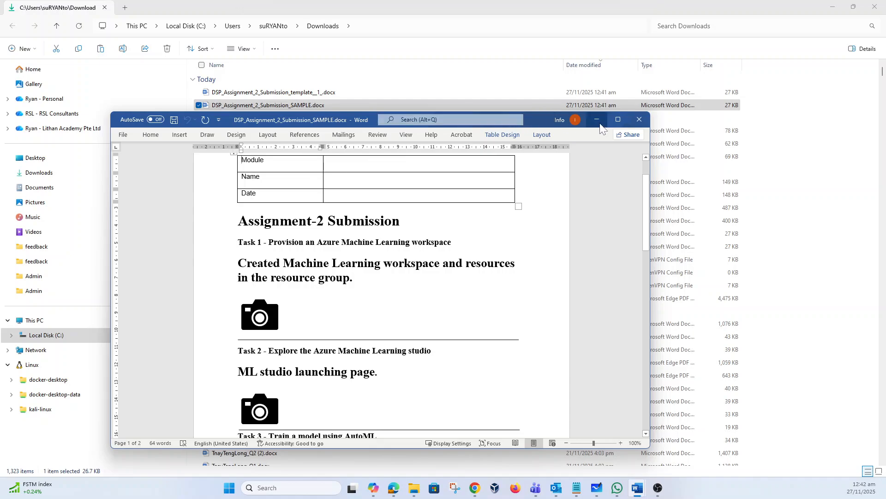
pyautogui.click(618, 119)
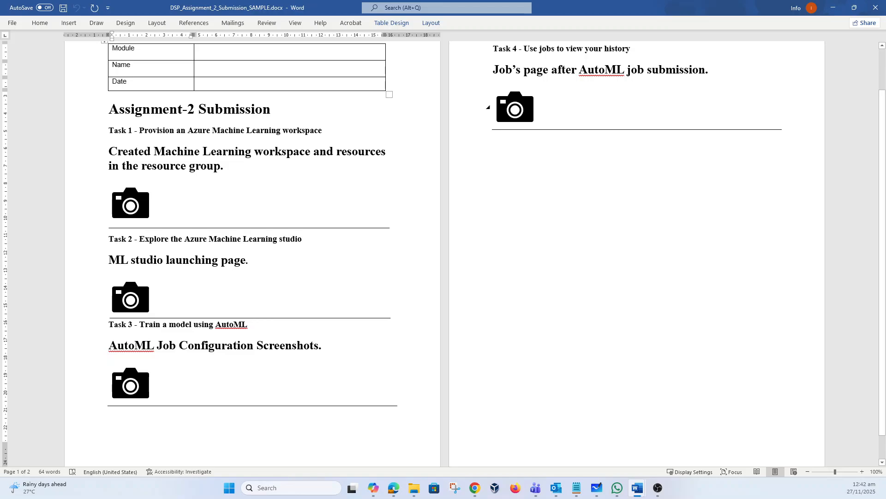
pyautogui.scroll(2, 531, 137)
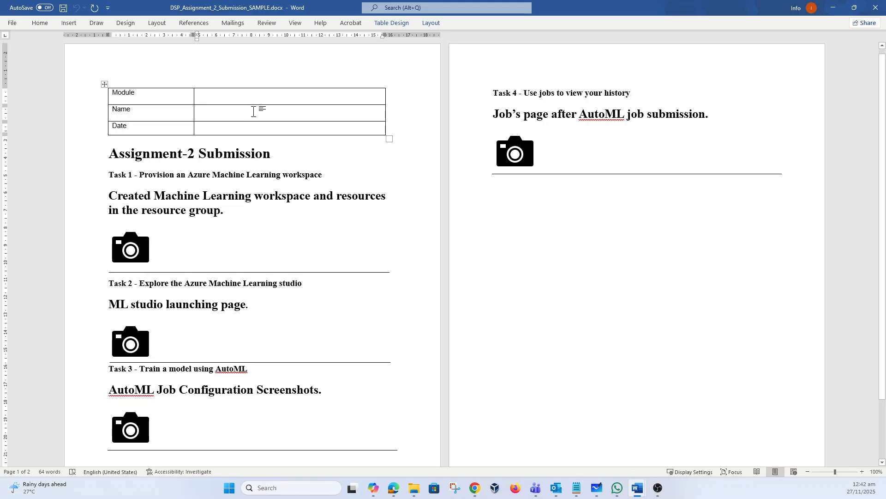
pyautogui.click(253, 111)
pyautogui.write('SAMPLE')
pyautogui.click(880, 11)
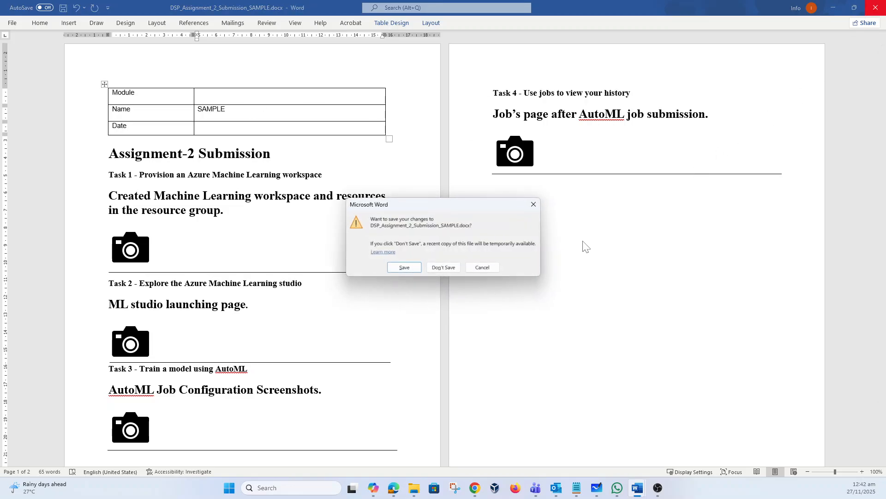
pyautogui.click(483, 268)
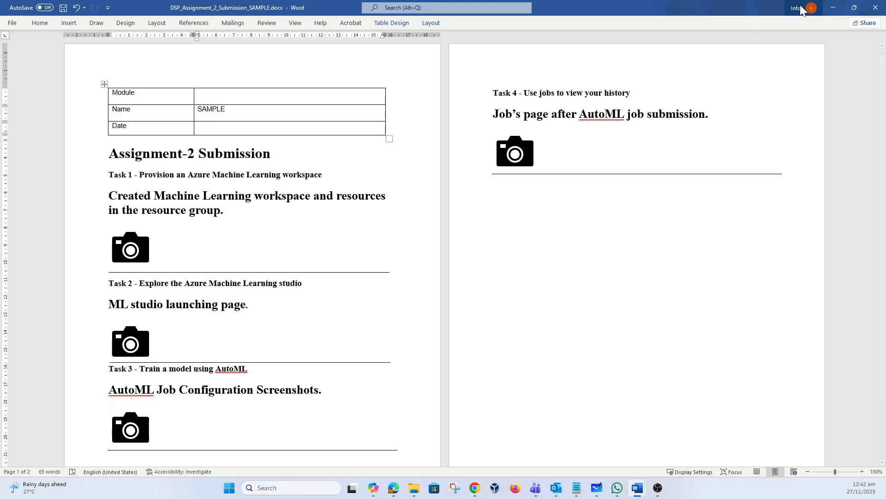
pyautogui.click(829, 7)
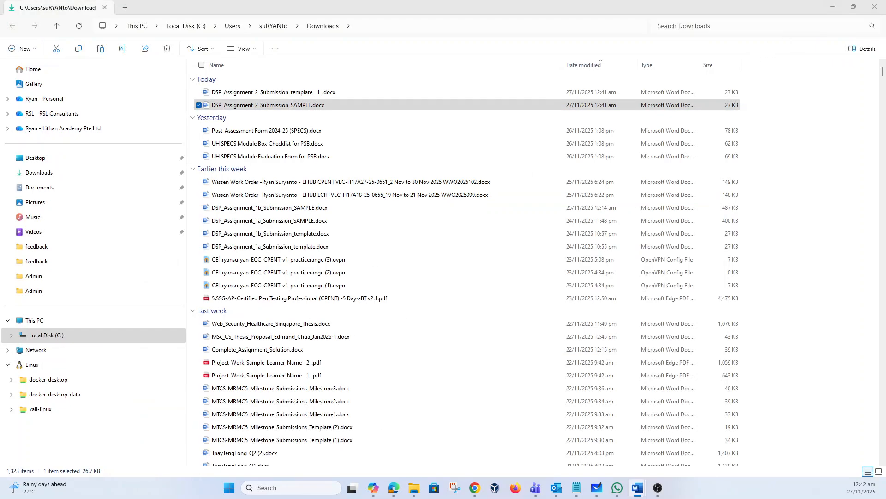
pyautogui.click(833, 7)
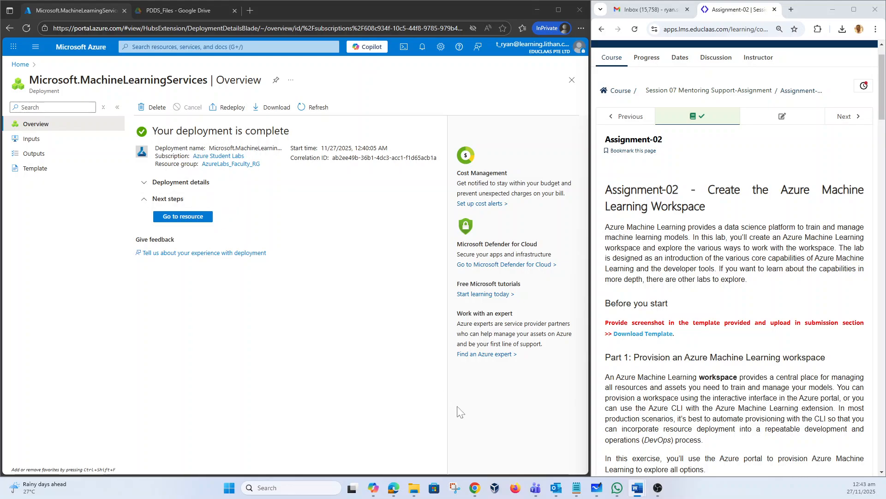
# Step: Look at the Task 1 screenshot requirement in the Word submission document and return to the Azure portal
pyautogui.moveTo(635, 488)
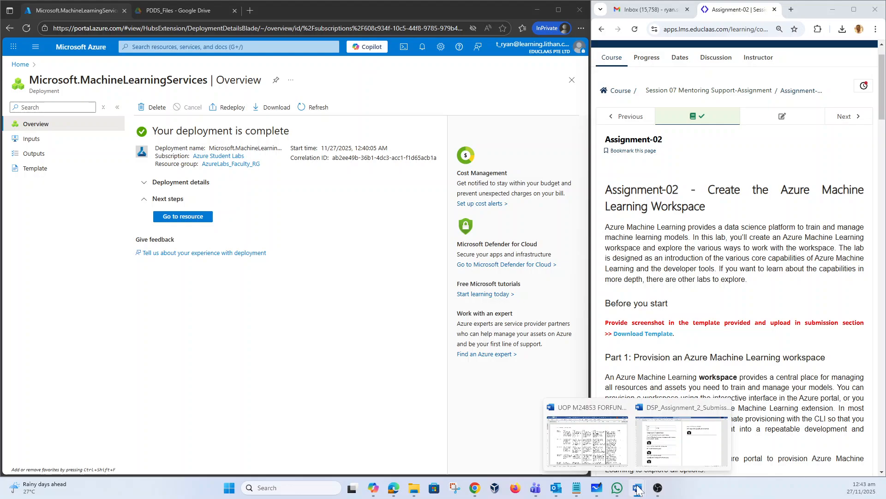
pyautogui.click(658, 457)
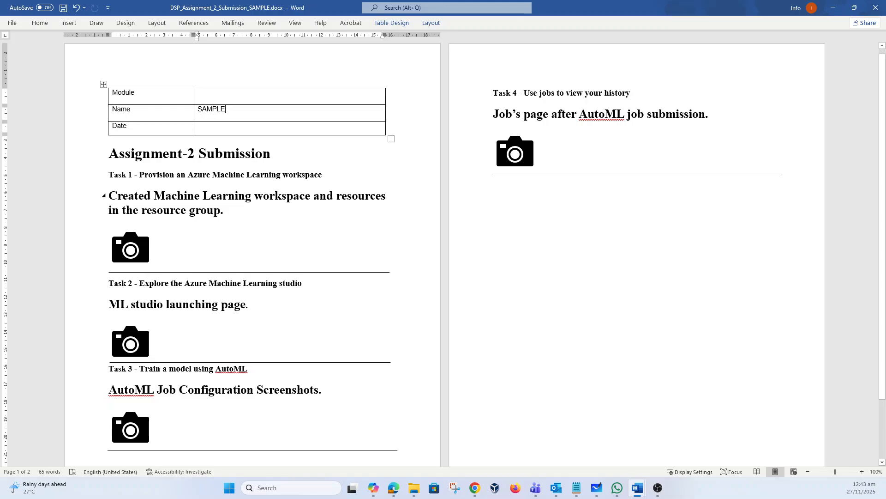
pyautogui.click(833, 8)
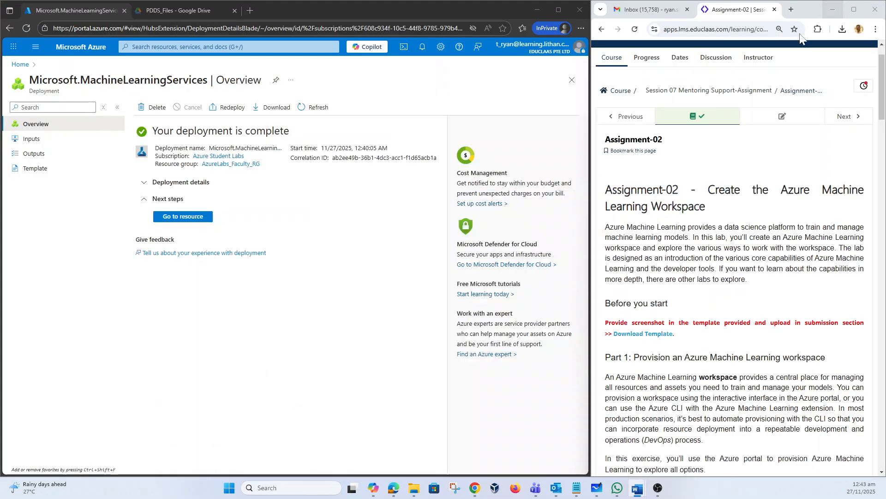
# Step: Go to the deployed workspace resource and capture its overview details as a rectangular screenshot with Snipping Tool
pyautogui.click(180, 217)
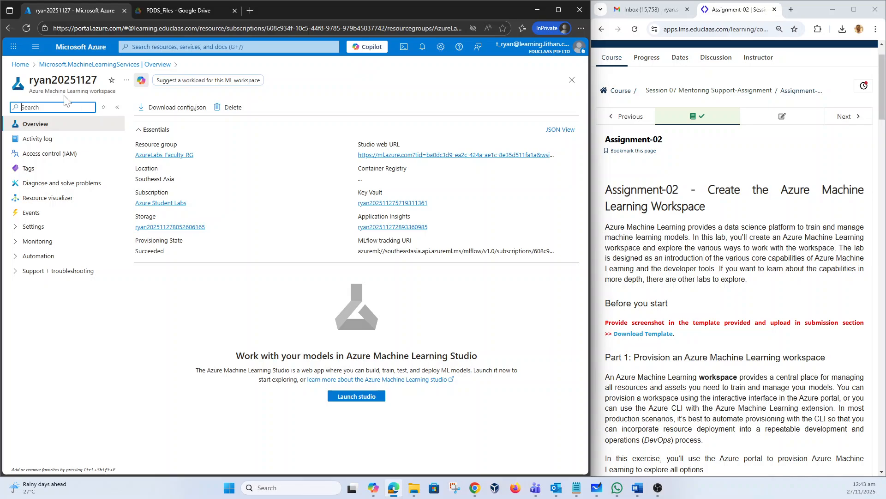
pyautogui.click(454, 489)
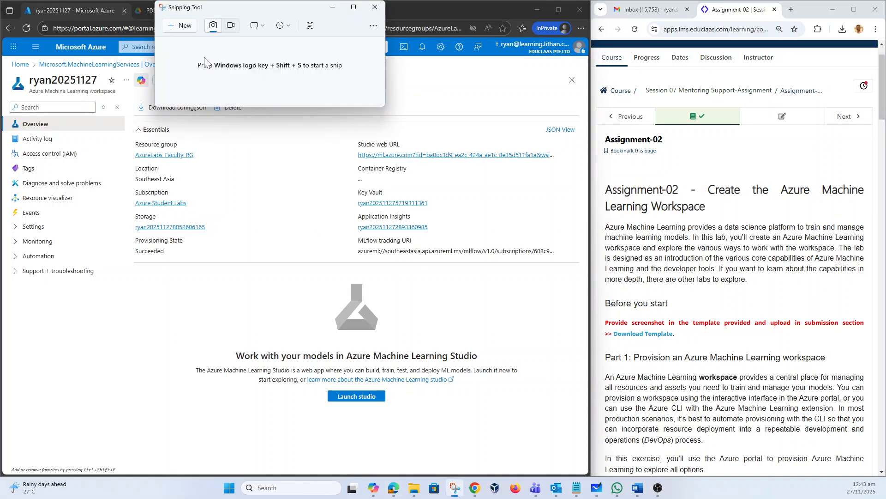
pyautogui.click(187, 29)
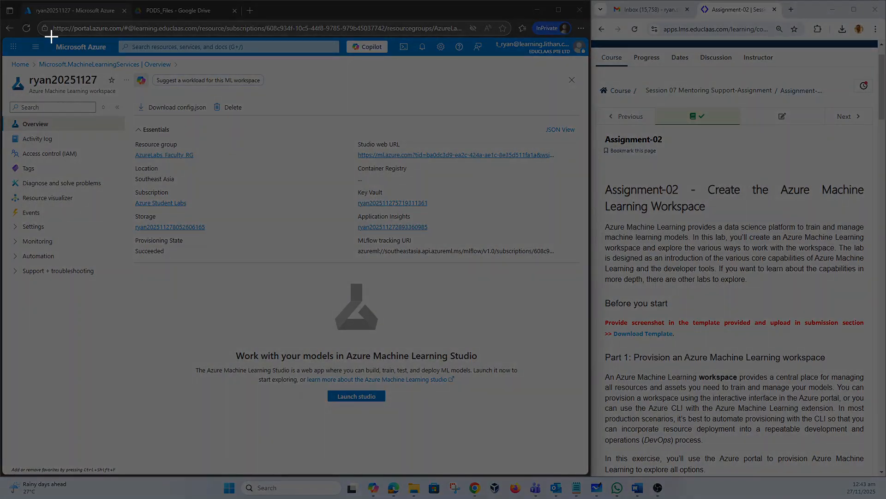
pyautogui.moveTo(1, 19); pyautogui.dragTo(558, 284)
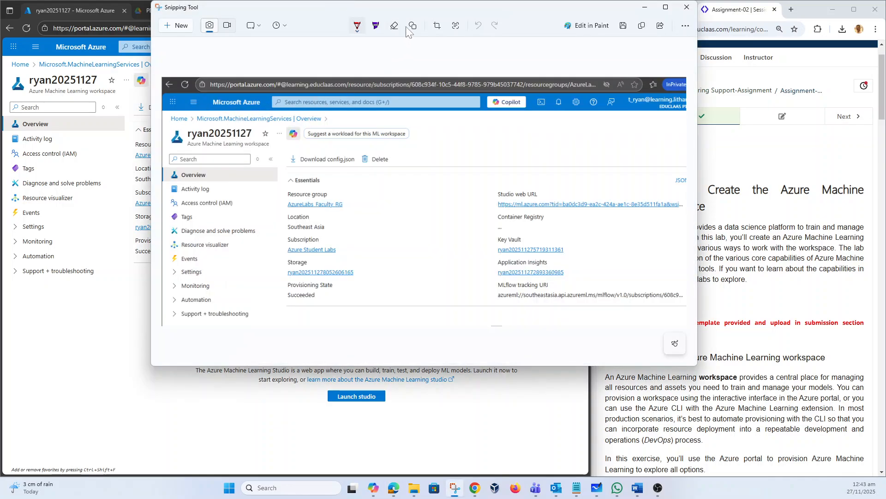
# Step: Outline the workspace name at the head of the captured screenshot with a rectangle shape
pyautogui.click(410, 26)
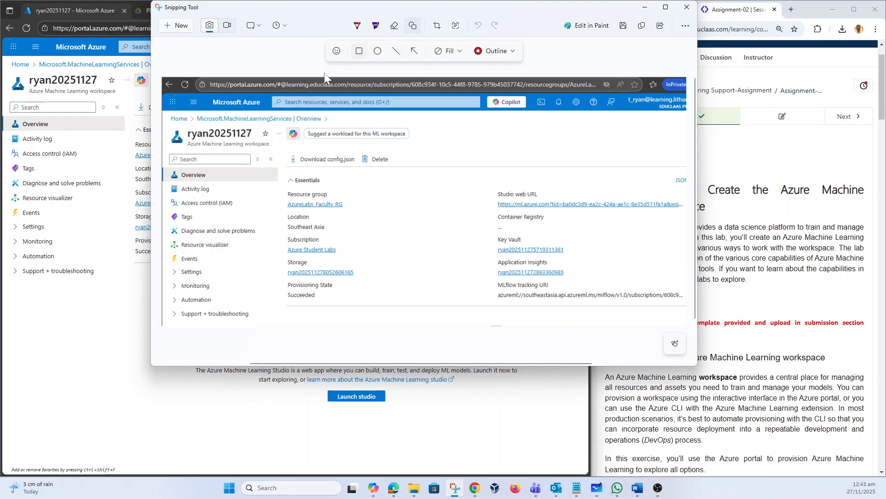
pyautogui.moveTo(165, 125)
pyautogui.mouseDown()
pyautogui.moveTo(248, 152)
pyautogui.moveTo(278, 153)
pyautogui.mouseUp()
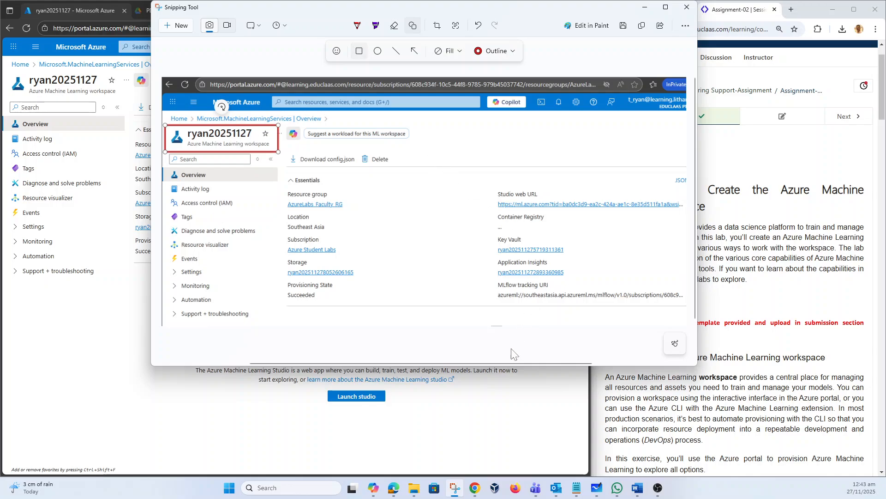
# Step: Switch to DSP_Assignment_2_Submission_SAMPLE.docx in Word and replace the camera placeholder under Task 1 with the annotated workspace screenshot
pyautogui.moveTo(638, 489)
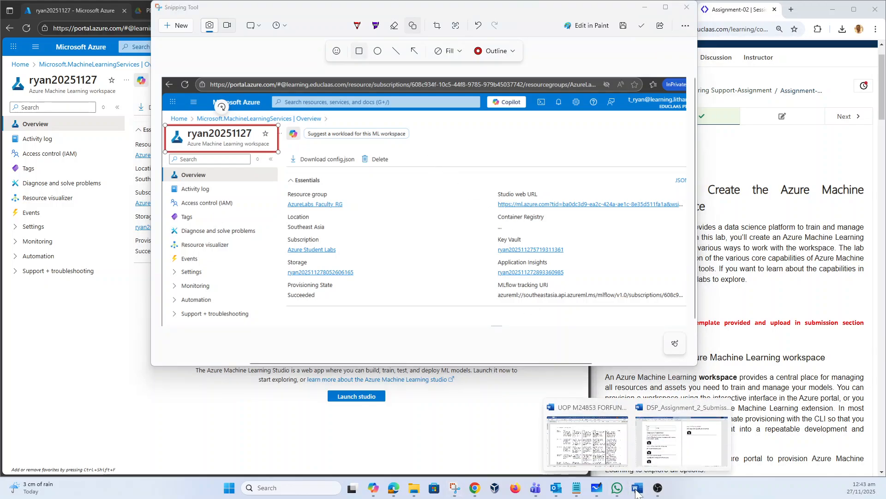
pyautogui.click(672, 450)
pyautogui.click(135, 246)
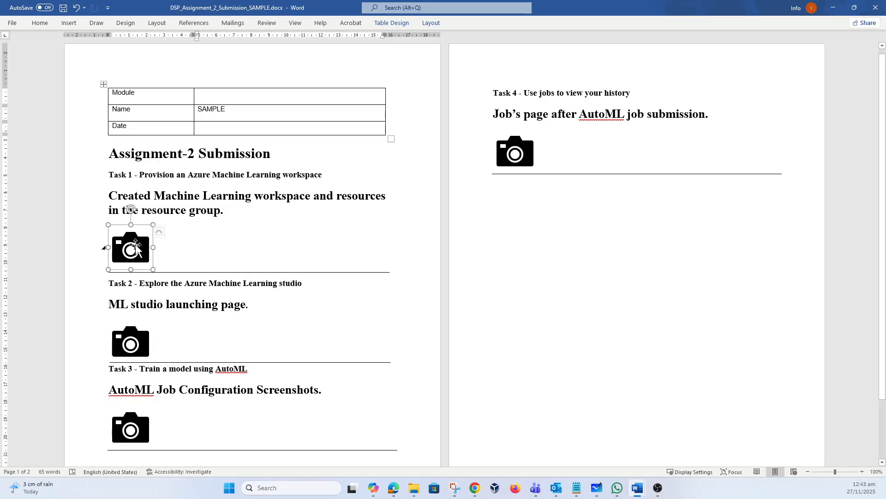
pyautogui.press('Delete')
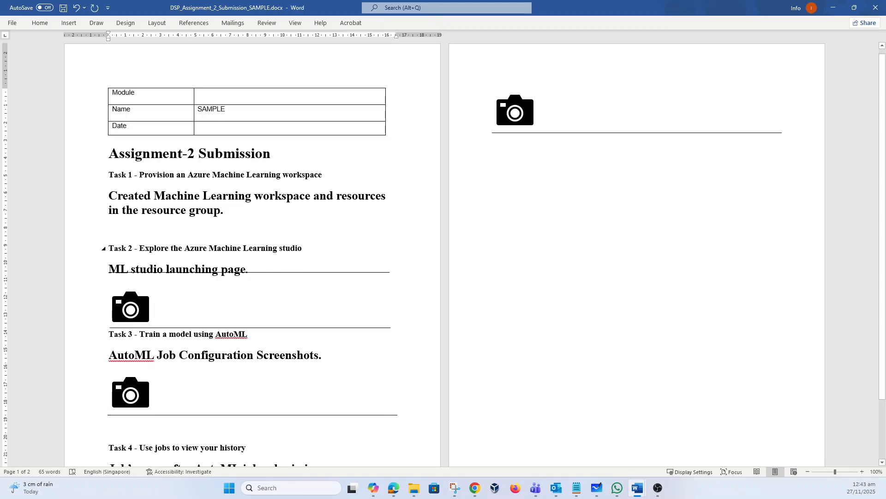
pyautogui.hotkey('ctrl', 'v')
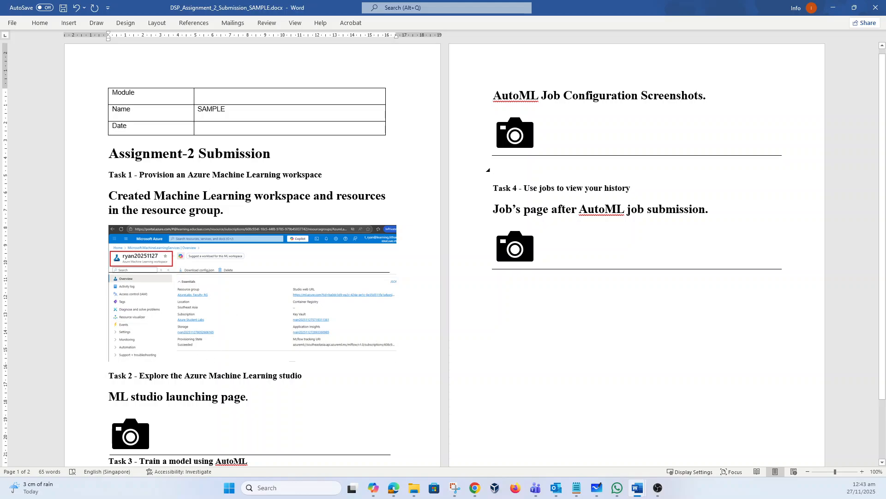
# Step: Return to the workspace overview and capture its Launch studio section as a new rectangular screenshot with Snipping Tool
pyautogui.click(833, 8)
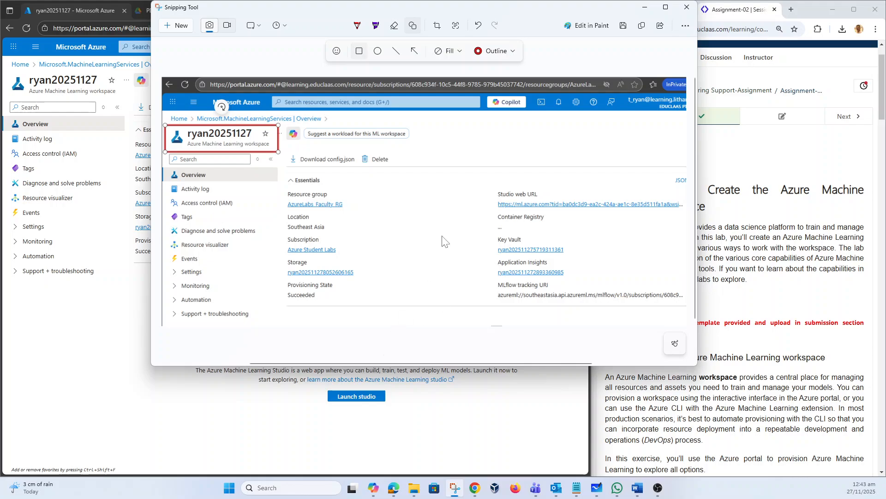
pyautogui.click(156, 369)
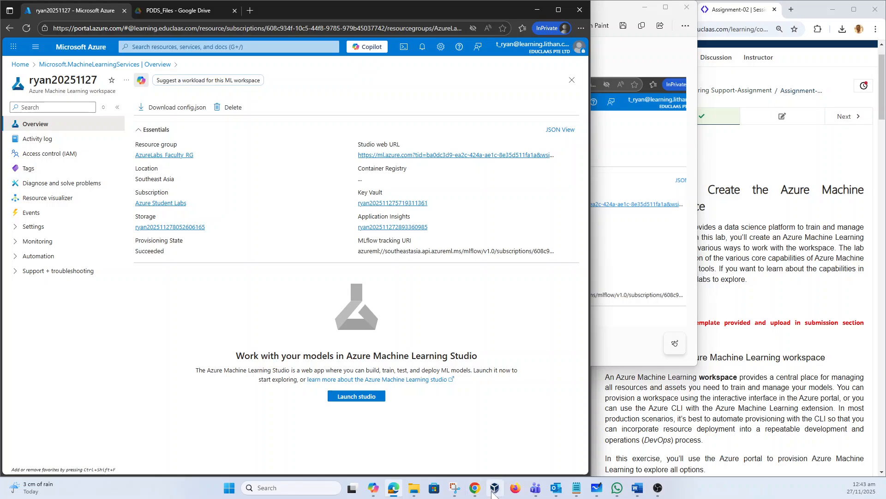
pyautogui.click(455, 487)
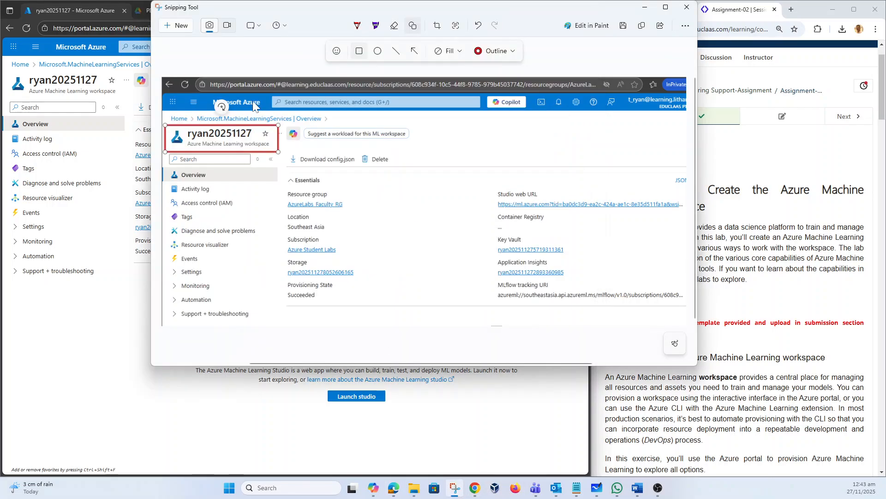
pyautogui.click(177, 25)
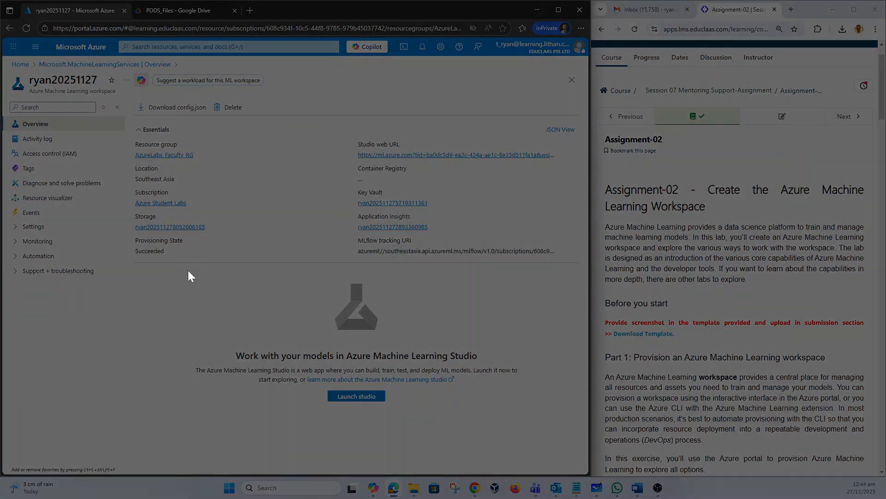
pyautogui.moveTo(188, 266); pyautogui.dragTo(534, 418)
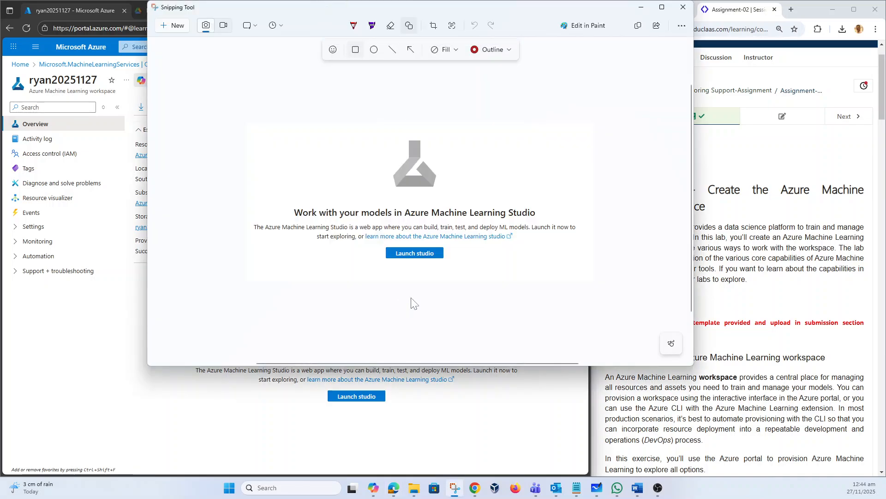
# Step: Mark the Launch studio button in the capture with a red pen tick and copy the annotated image
pyautogui.moveTo(435, 245); pyautogui.dragTo(438, 252)
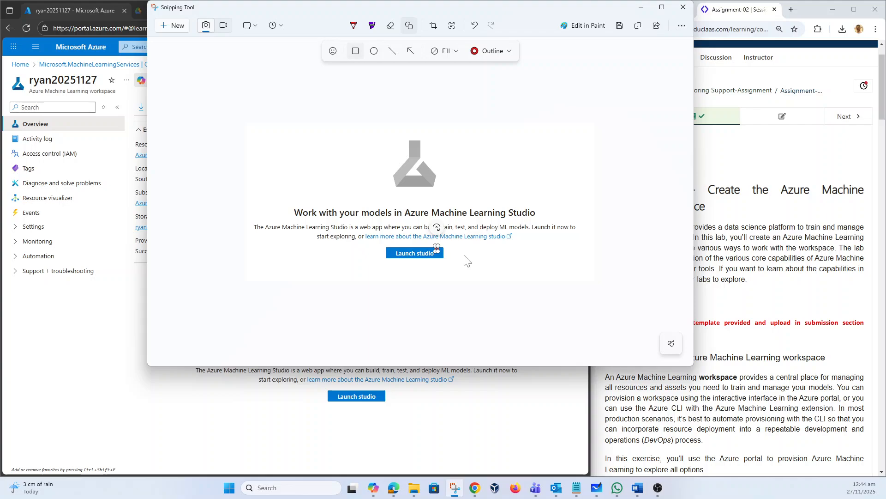
pyautogui.hotkey('ctrl', 'z')
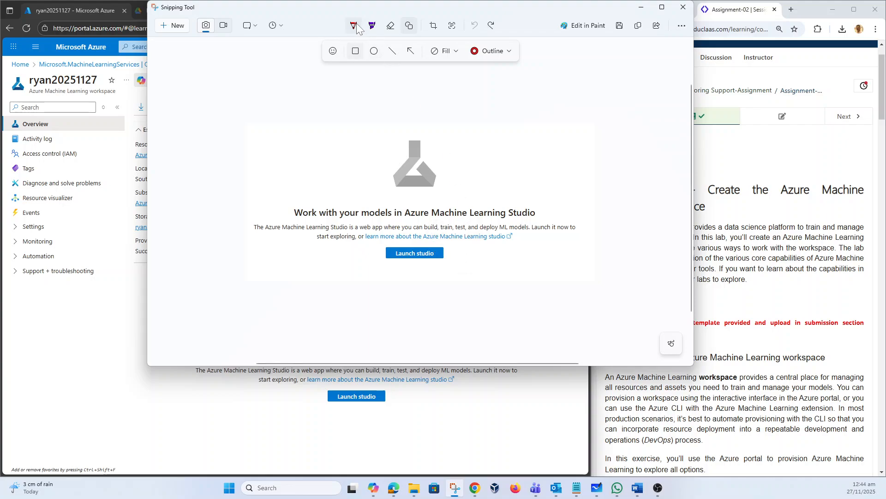
pyautogui.click(357, 27)
pyautogui.moveTo(439, 257); pyautogui.dragTo(457, 244)
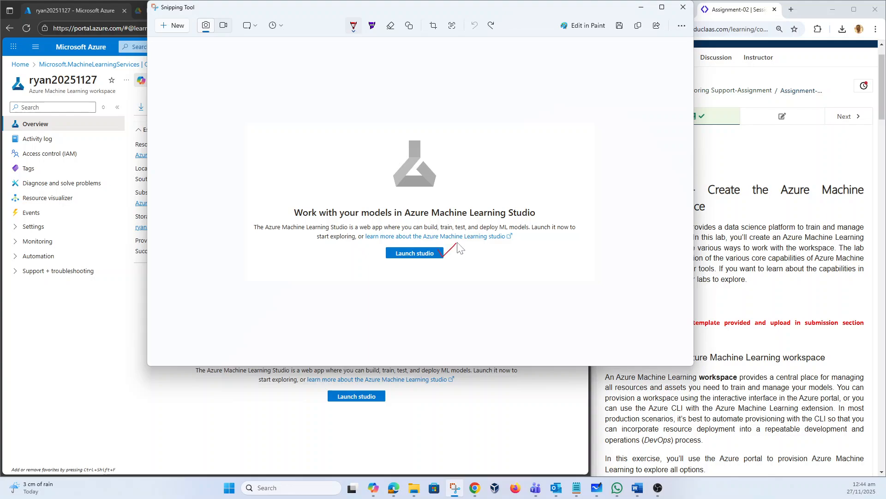
pyautogui.click(638, 25)
# Step: Replace the camera placeholder under Task 2 in the Word submission document with the copied Launch studio screenshot
pyautogui.moveTo(640, 494)
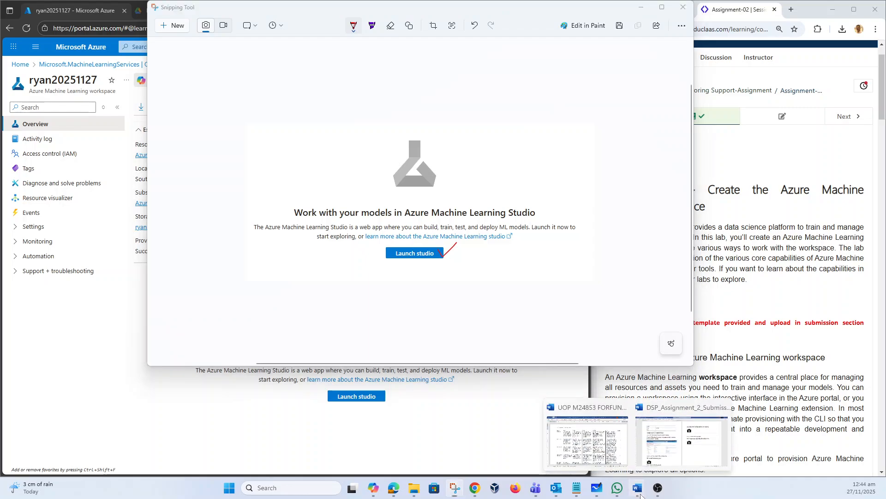
pyautogui.click(675, 459)
pyautogui.scroll(-3, 503, 122)
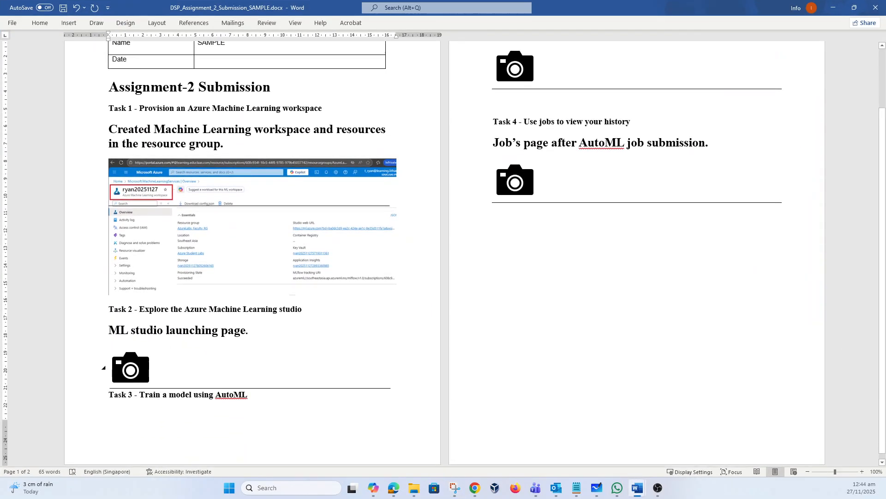
pyautogui.click(145, 372)
pyautogui.hotkey('ctrl', 'v')
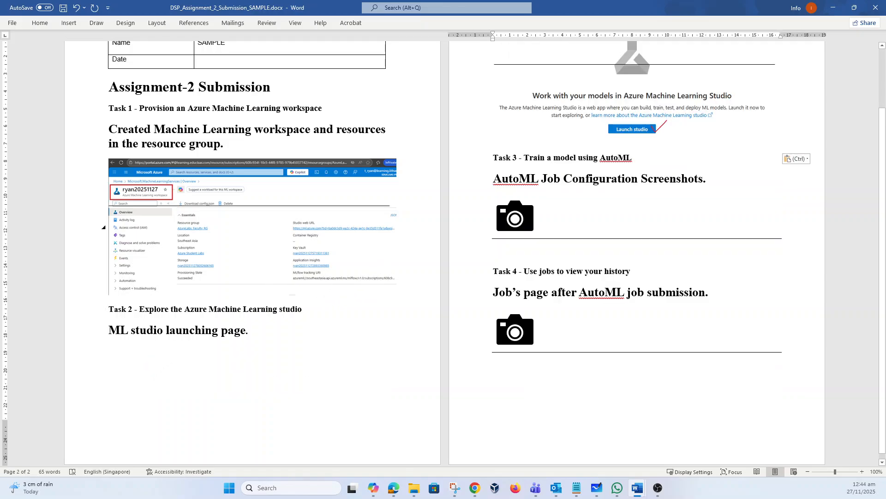
# Step: Shrink the Launch studio screenshot slightly from its corner, insert a blank line before the Task 3 heading, and leave Word
pyautogui.click(610, 111)
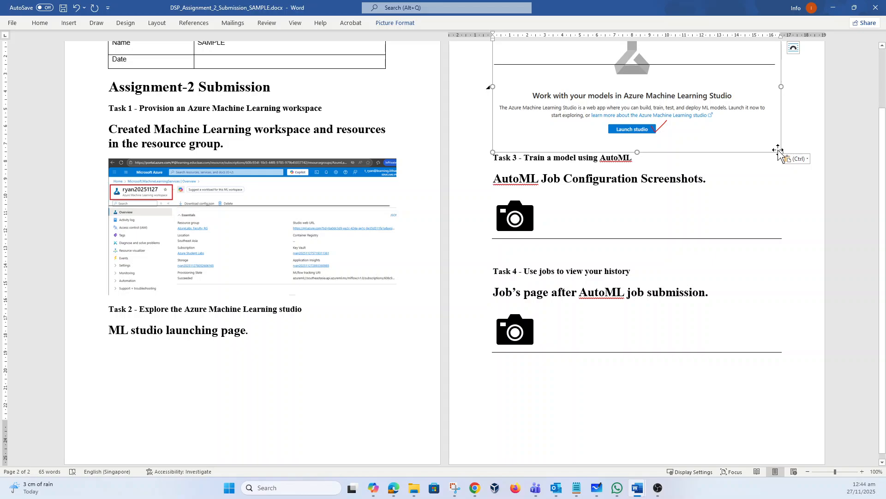
pyautogui.moveTo(777, 147); pyautogui.dragTo(727, 104)
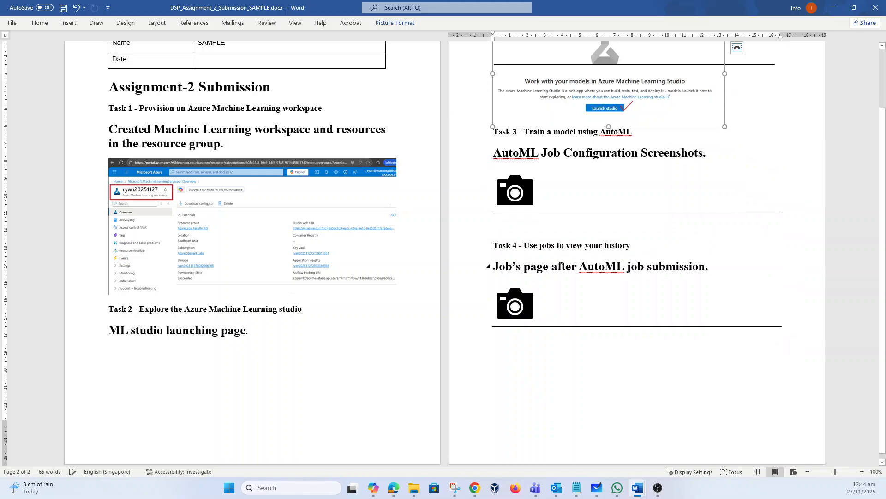
pyautogui.hotkey('ctrl', 'z')
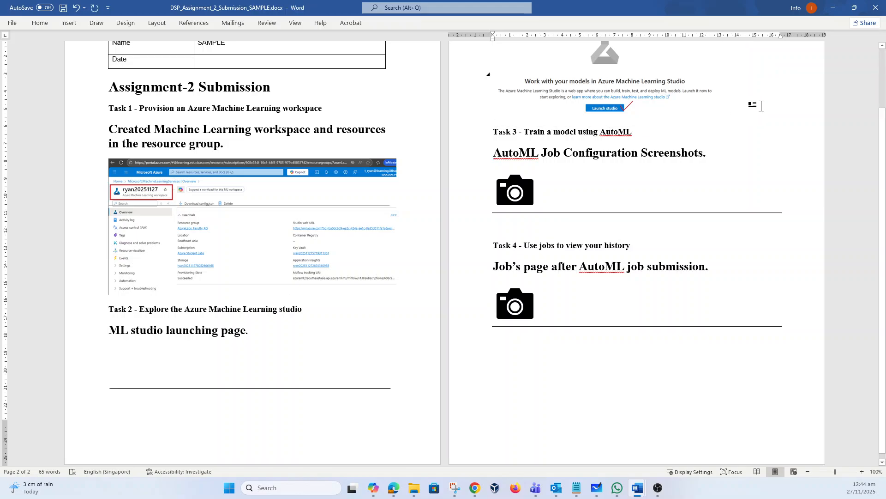
pyautogui.press('Return')
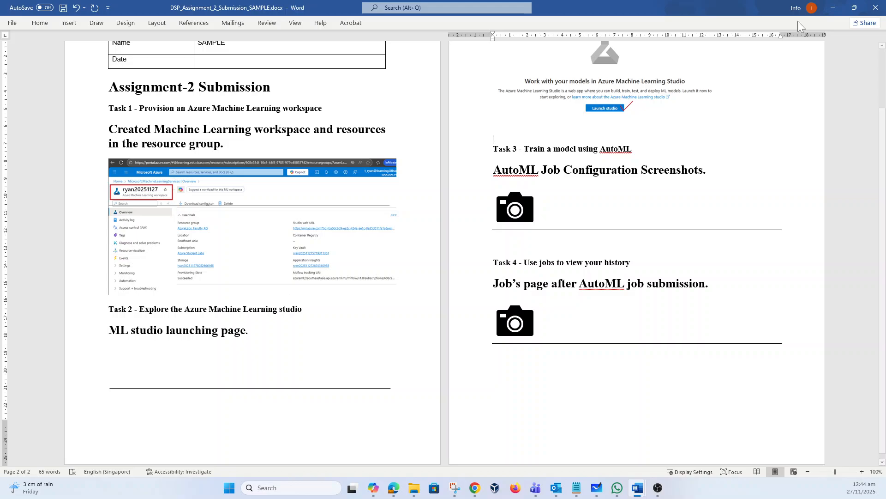
pyautogui.click(833, 7)
# Step: Launch Azure Machine Learning studio from the workspace overview, bring up Part 2 of the assignment instructions, and dismiss the studio's welcome pop-up
pyautogui.click(433, 418)
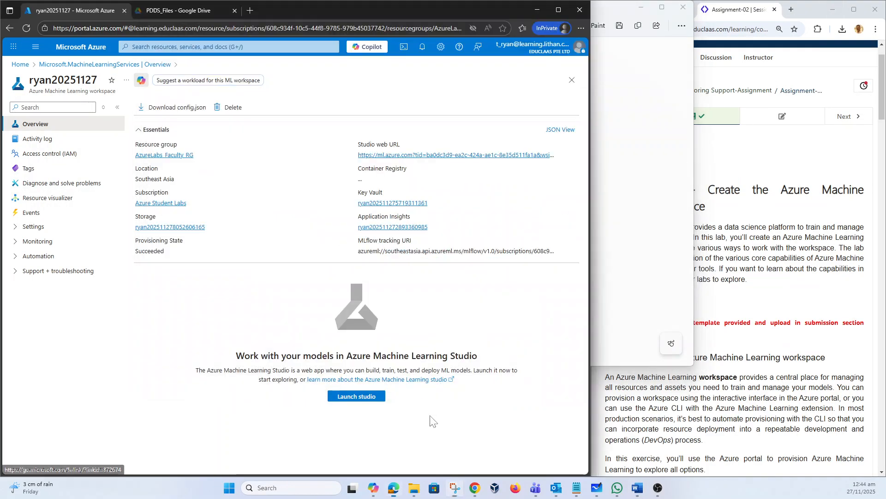
pyautogui.click(362, 396)
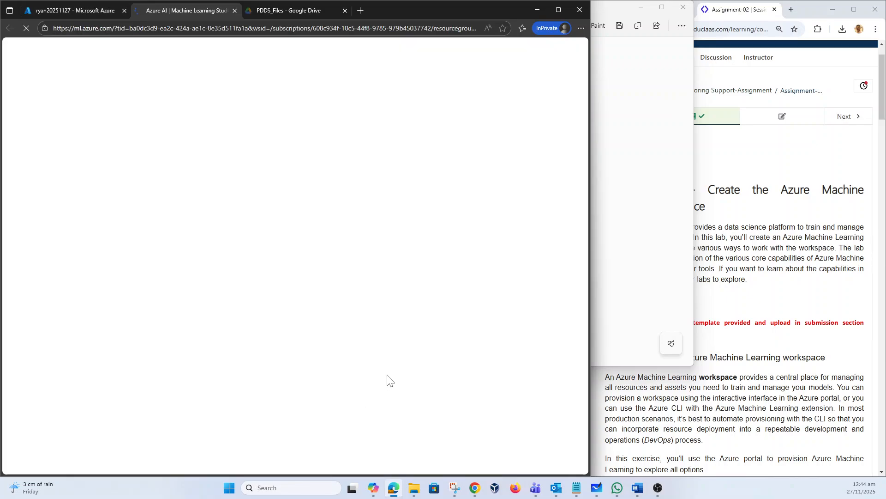
pyautogui.click(641, 7)
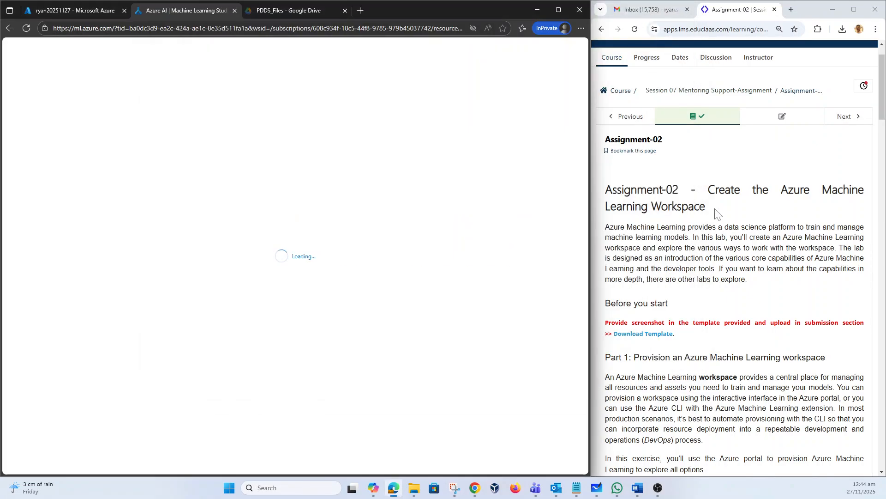
pyautogui.scroll(-10, 738, 258)
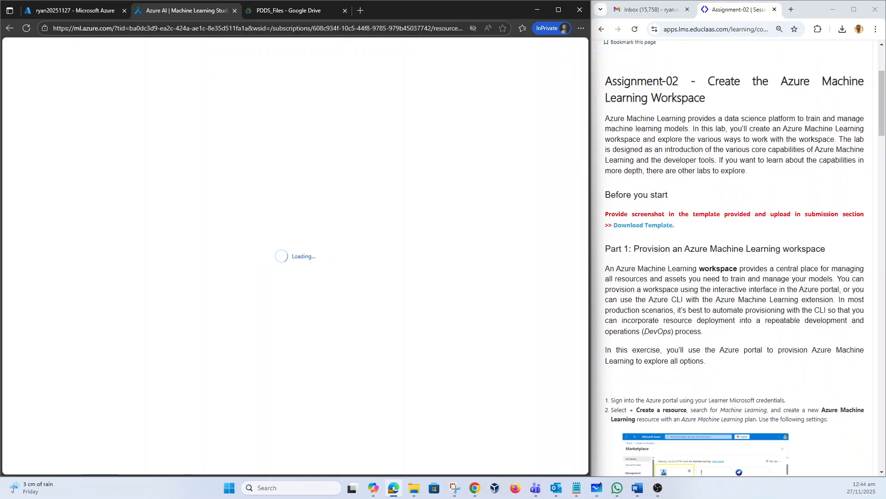
pyautogui.scroll(-10, 738, 258)
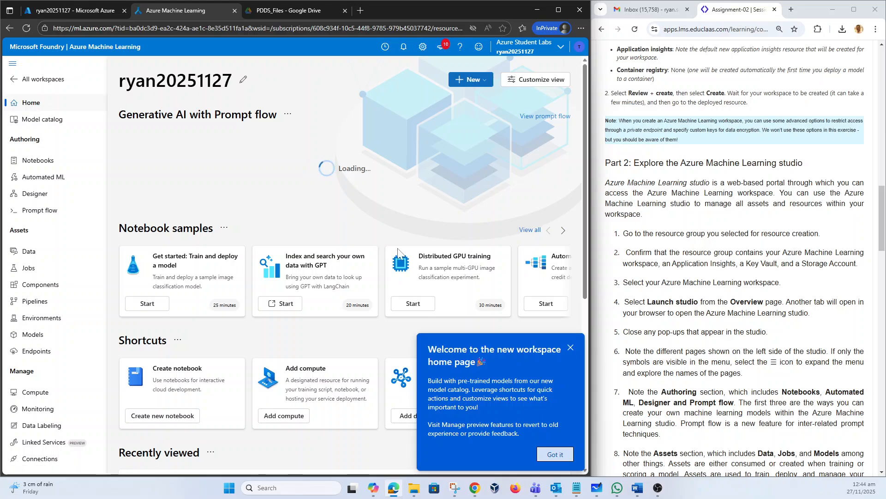
pyautogui.click(560, 455)
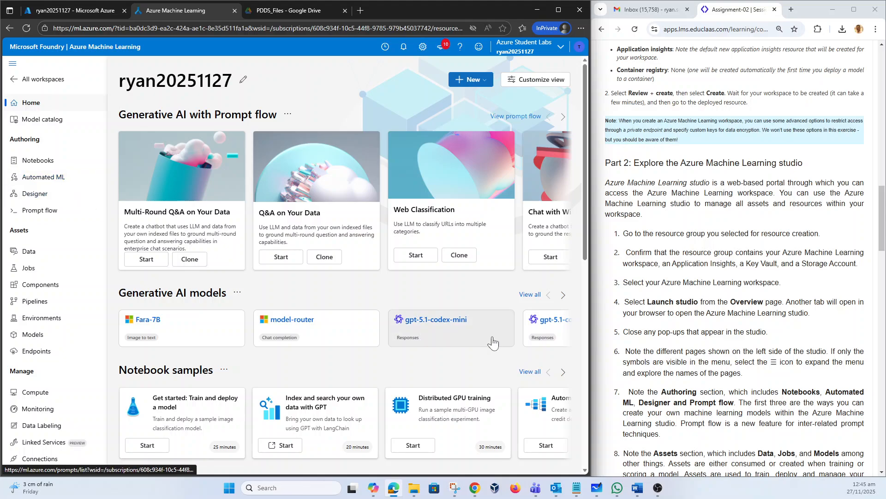
# Step: Read through the remaining Part 2 instructions and the start of Part 3 on training a model using AutoML
pyautogui.scroll(-3, 735, 345)
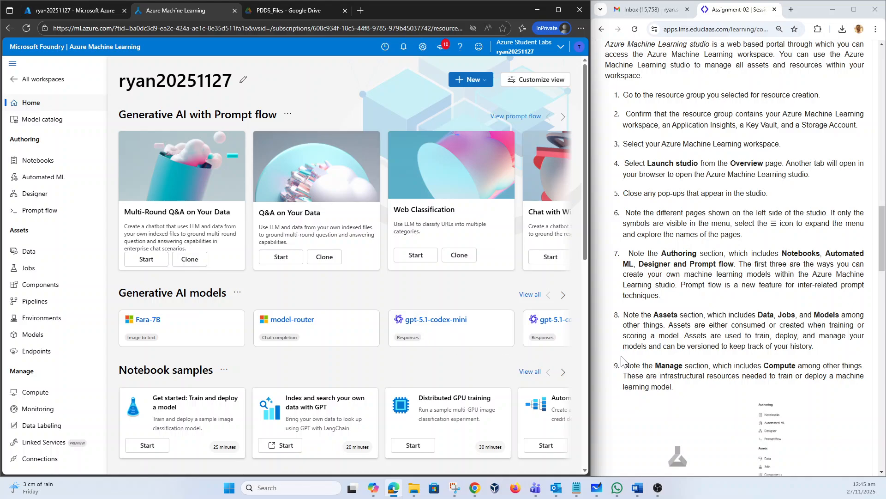
pyautogui.scroll(-5, 610, 355)
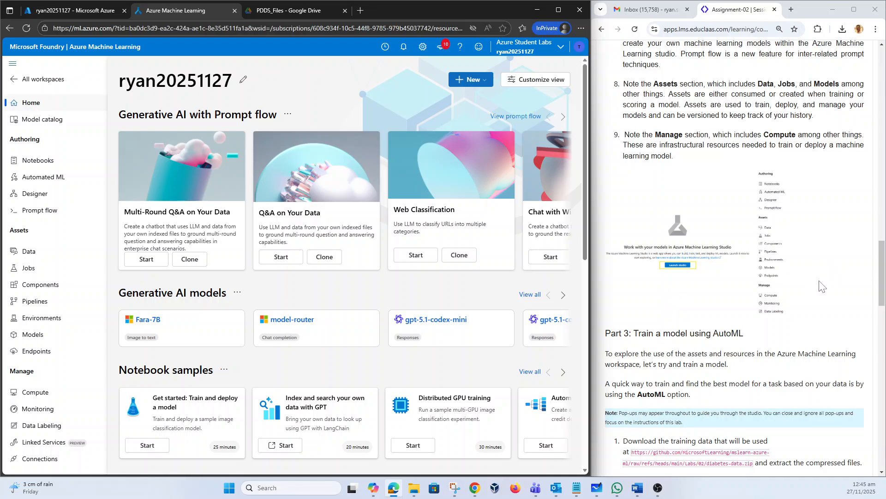
pyautogui.scroll(-3, 818, 291)
pyautogui.scroll(-1, 818, 291)
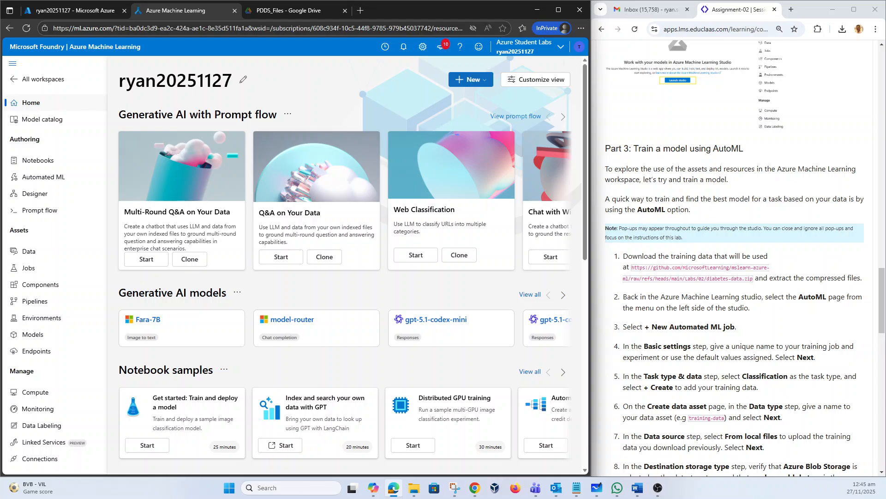
pyautogui.scroll(1, 647, 189)
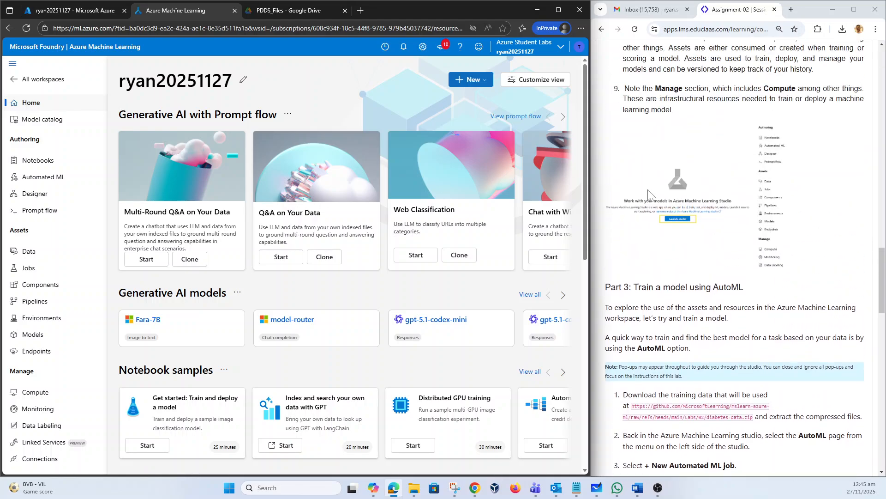
pyautogui.scroll(-2, 670, 193)
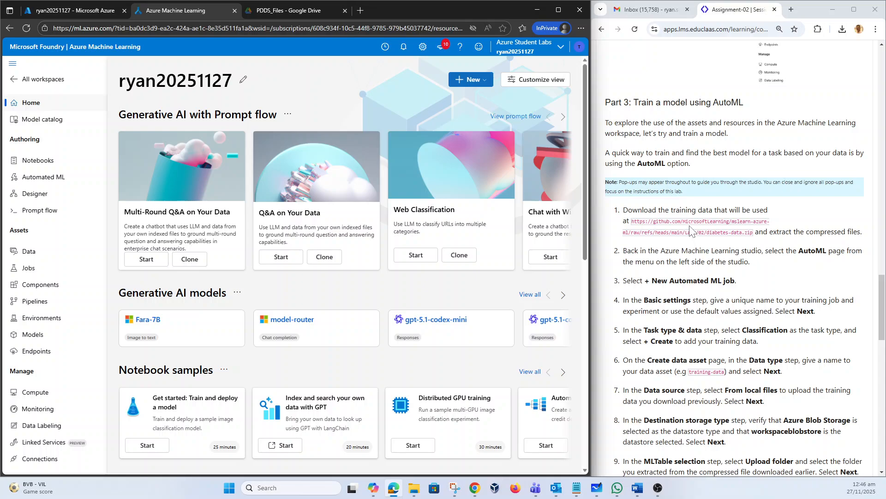
# Step: Copy the diabetes-data.zip link from step 1 of Part 3 and open it in a new Edge tab to download the file
pyautogui.click(770, 231)
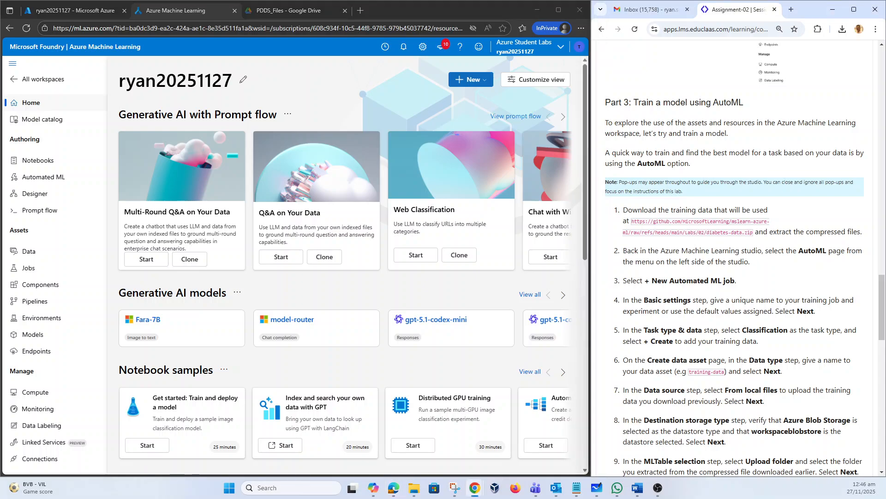
pyautogui.moveTo(631, 221); pyautogui.dragTo(751, 232)
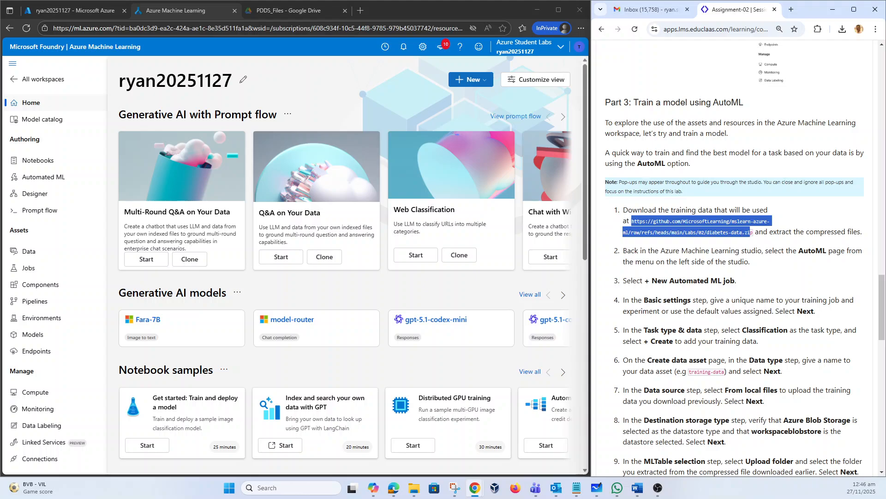
pyautogui.rightClick(720, 231)
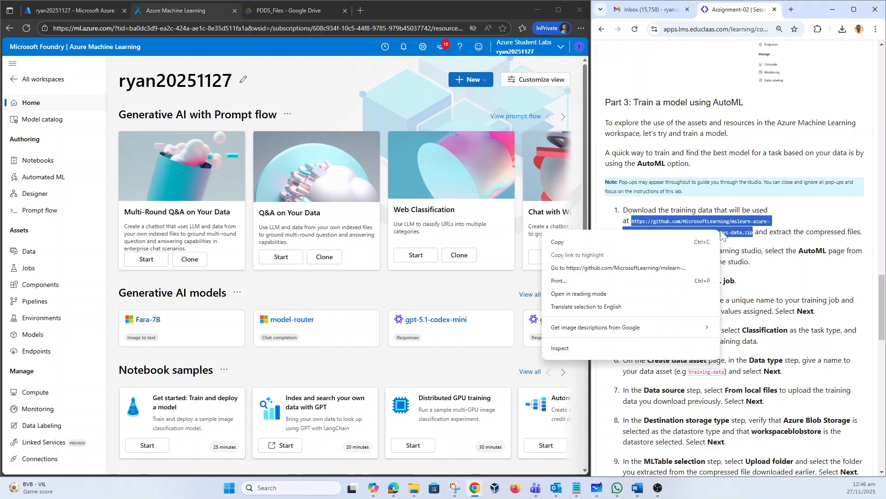
pyautogui.click(646, 239)
pyautogui.click(362, 10)
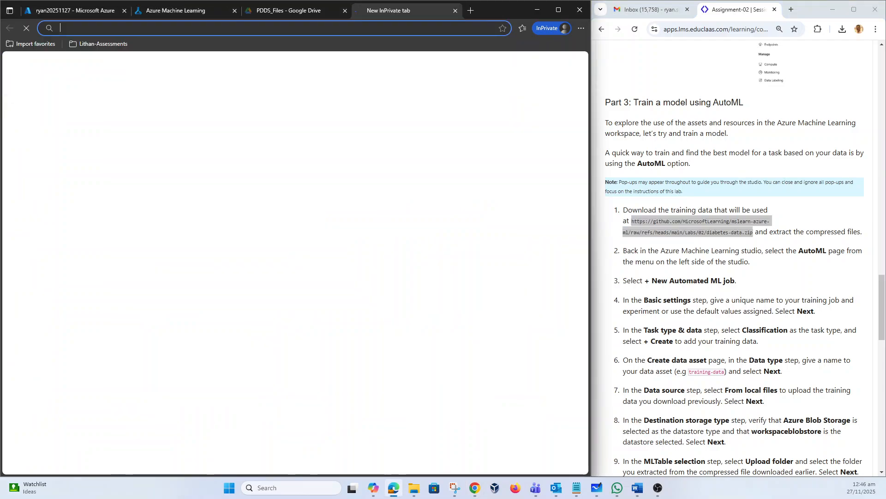
pyautogui.hotkey('ctrl', 'v')
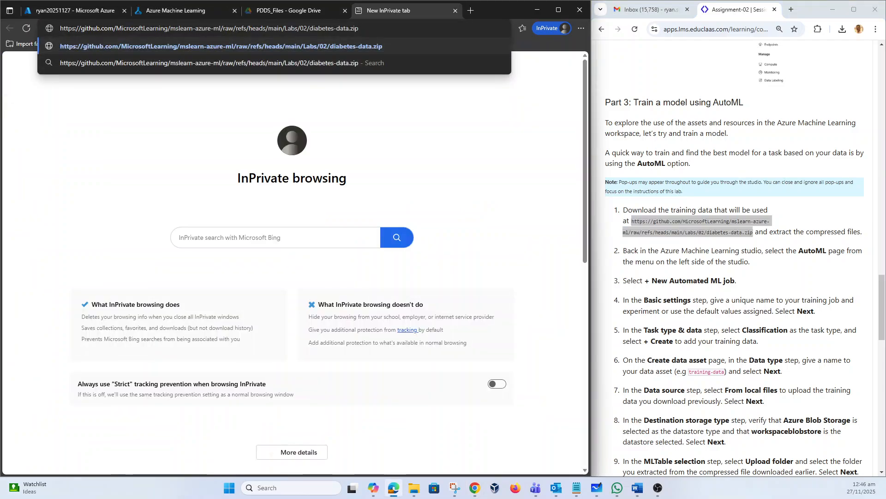
pyautogui.press('Return')
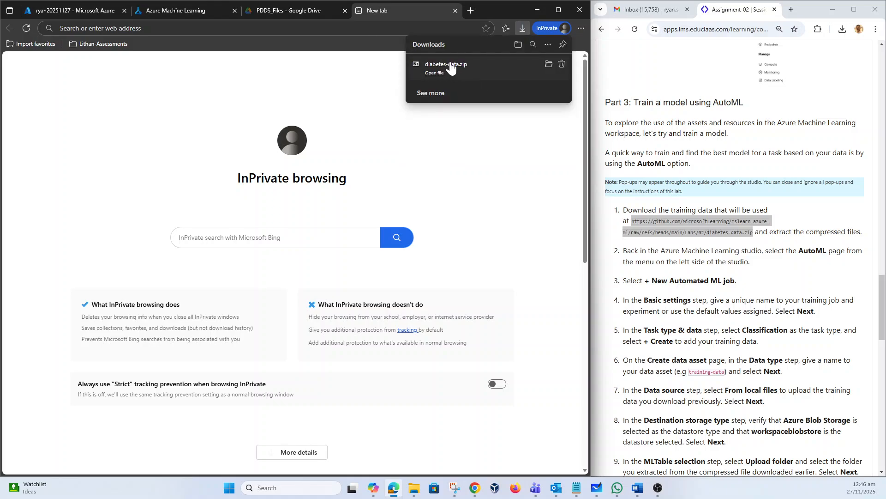
# Step: Show diabetes-data.zip in the Downloads folder and extract its contents there with WinRAR
pyautogui.click(548, 64)
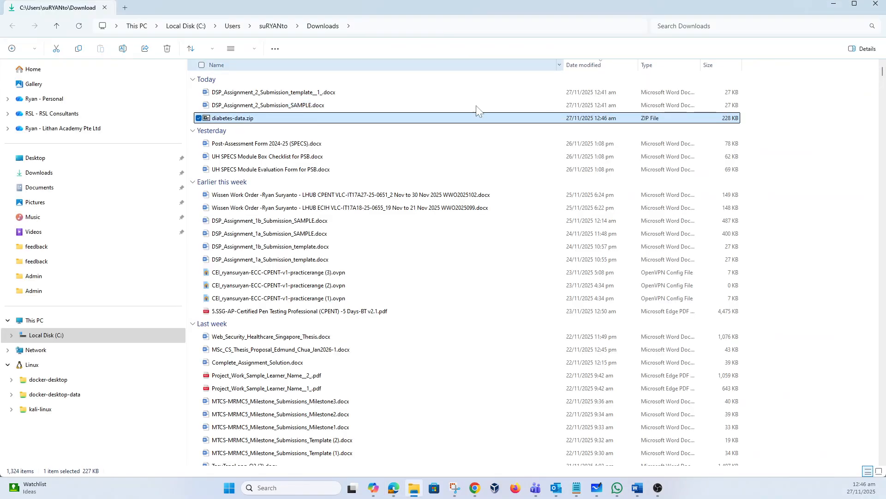
pyautogui.rightClick(251, 121)
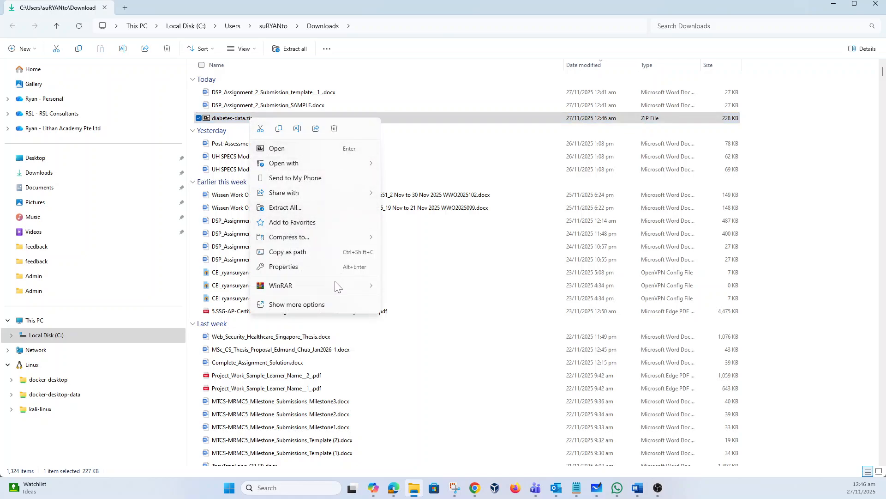
pyautogui.moveTo(335, 282)
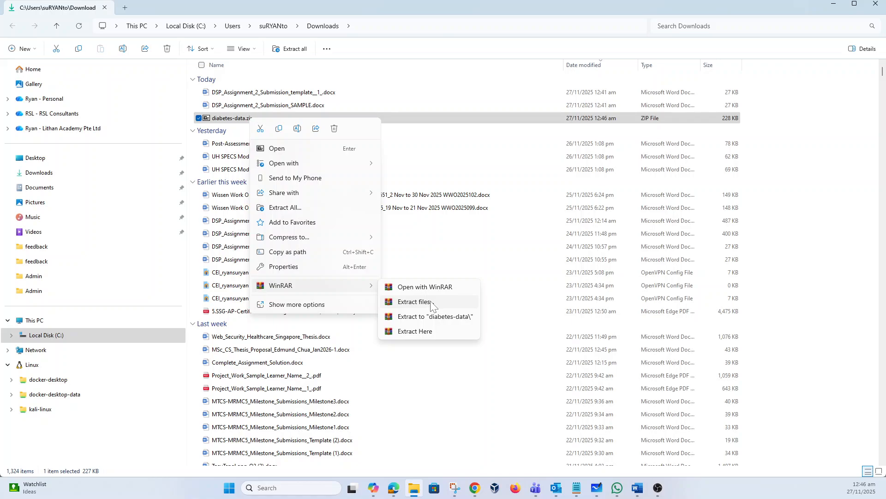
pyautogui.click(430, 332)
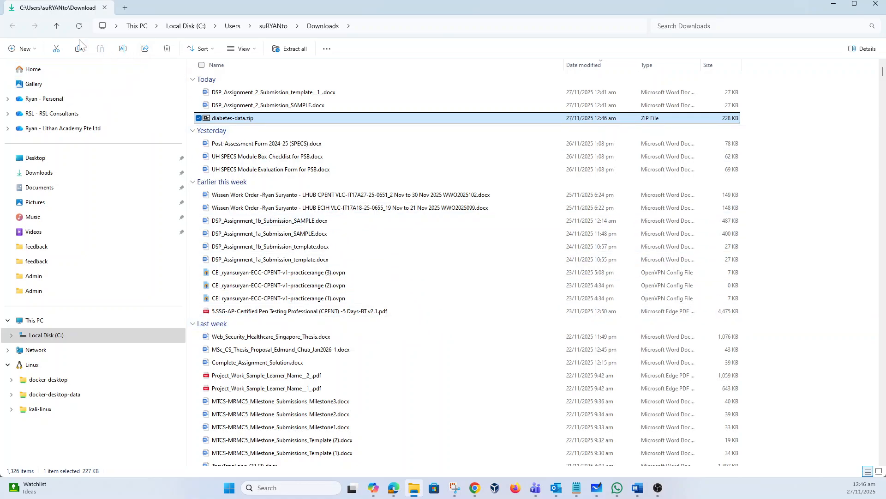
# Step: Refresh the Downloads folder, close the archive window, search for "diabet" to locate the extracted files, and minimize File Explorer
pyautogui.click(79, 27)
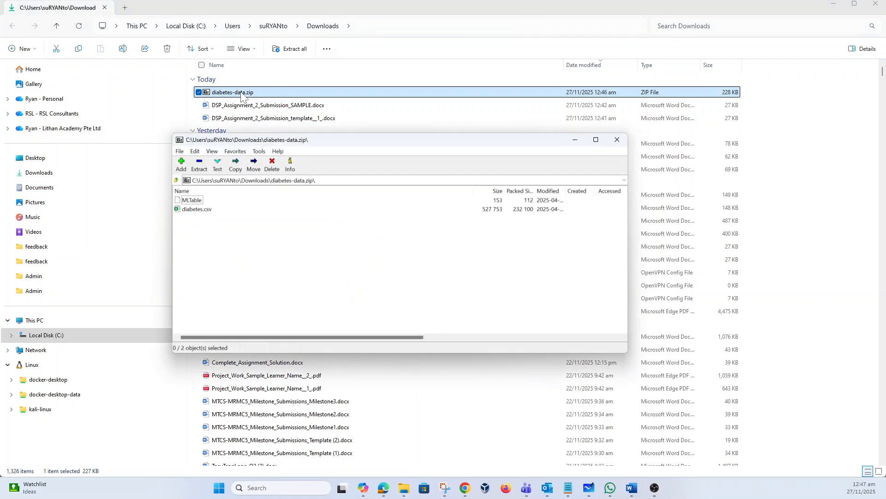
pyautogui.click(617, 139)
pyautogui.click(662, 29)
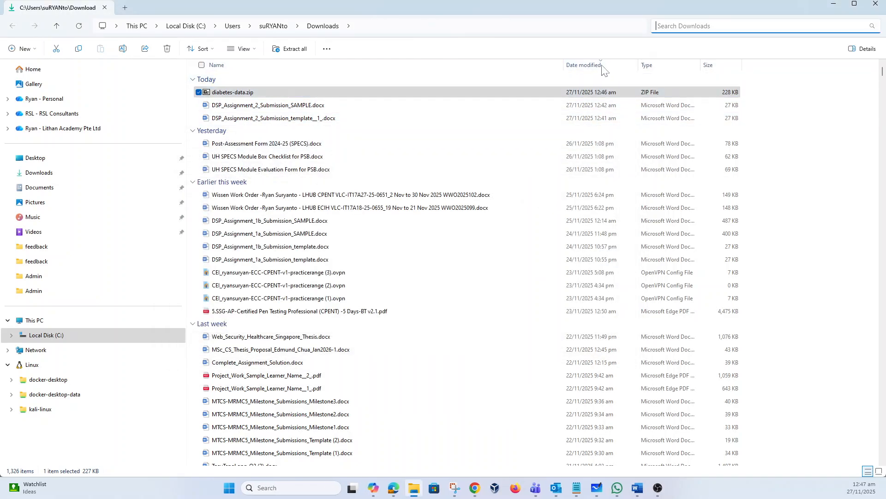
pyautogui.write('diabet')
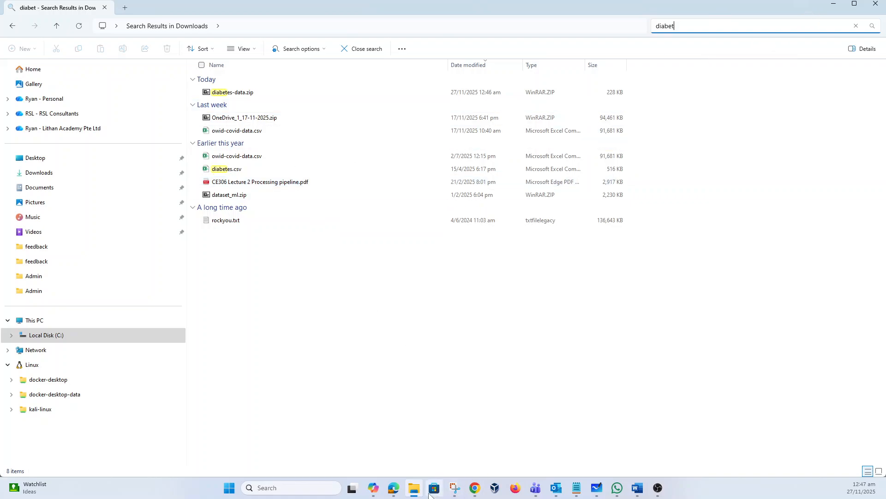
pyautogui.click(834, 6)
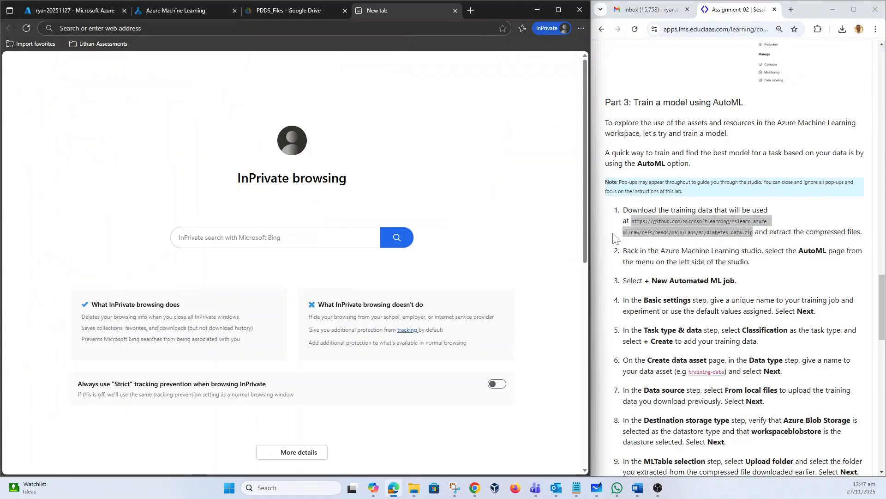
# Step: Close the blank browser tab and start a new Automated ML job in the studio
pyautogui.click(455, 10)
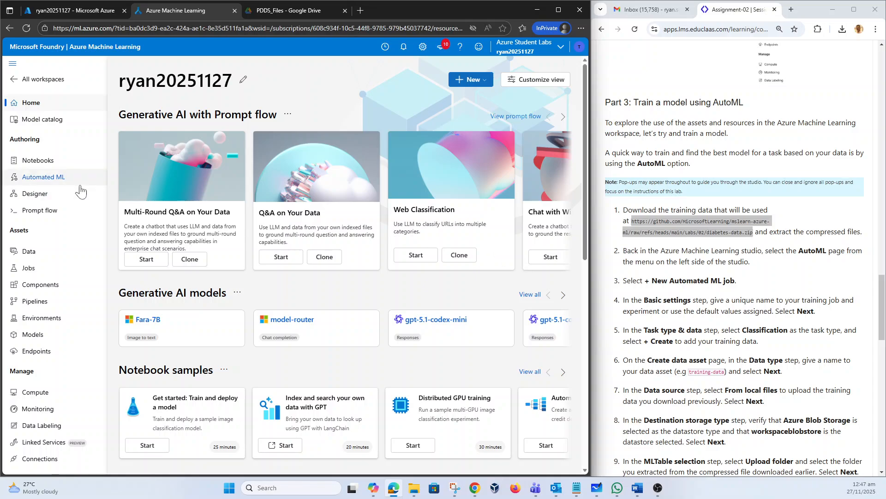
pyautogui.click(40, 177)
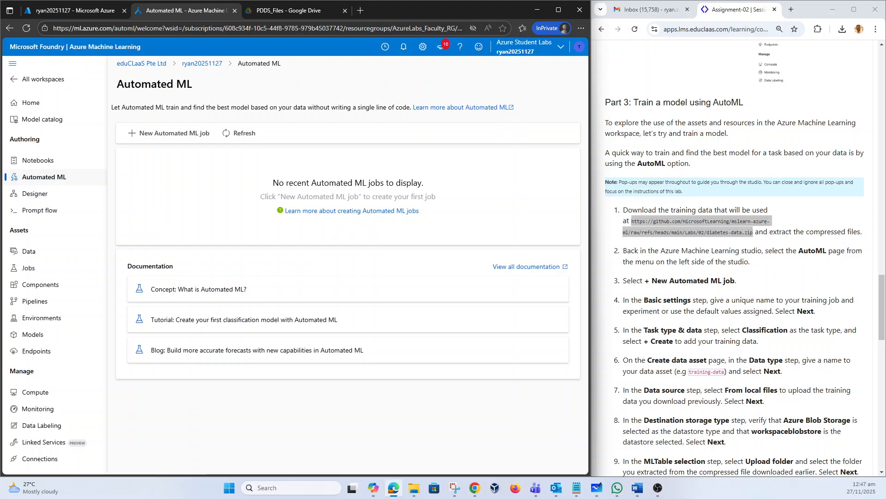
pyautogui.click(172, 136)
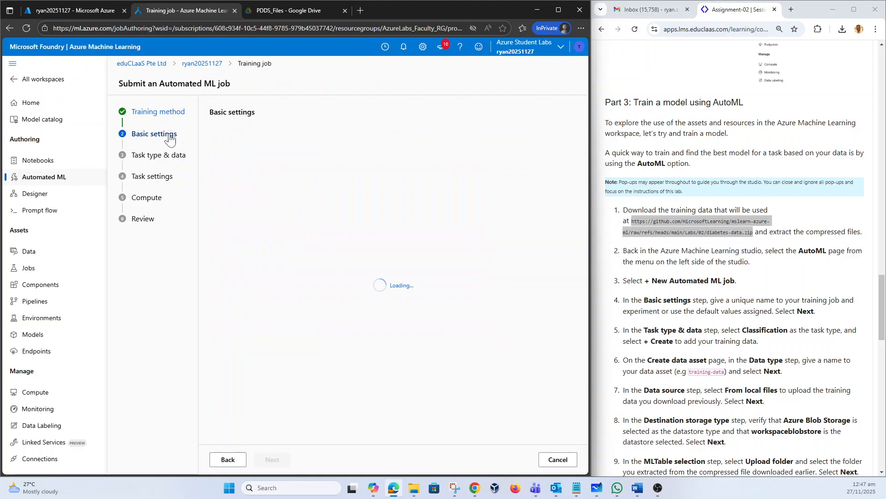
# Step: Replace the default job name with the learner's first name followed by "assignment220251127"
pyautogui.scroll(-3, 734, 258)
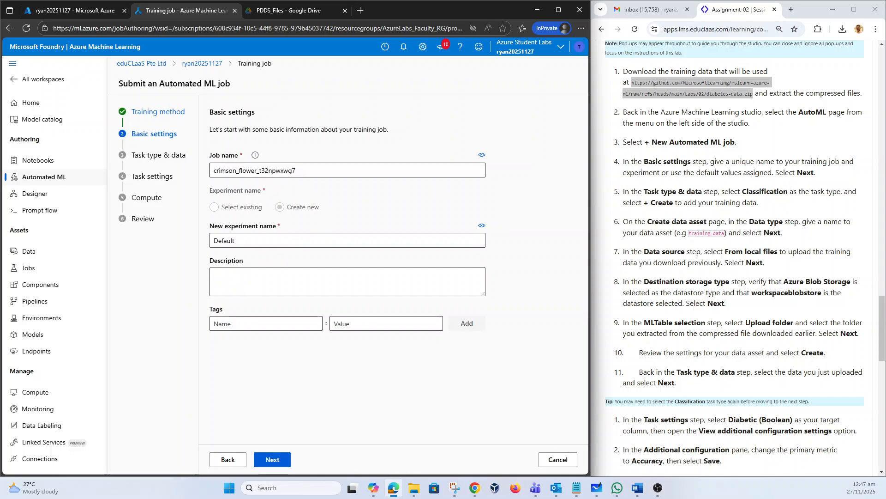
pyautogui.moveTo(298, 170); pyautogui.dragTo(189, 174)
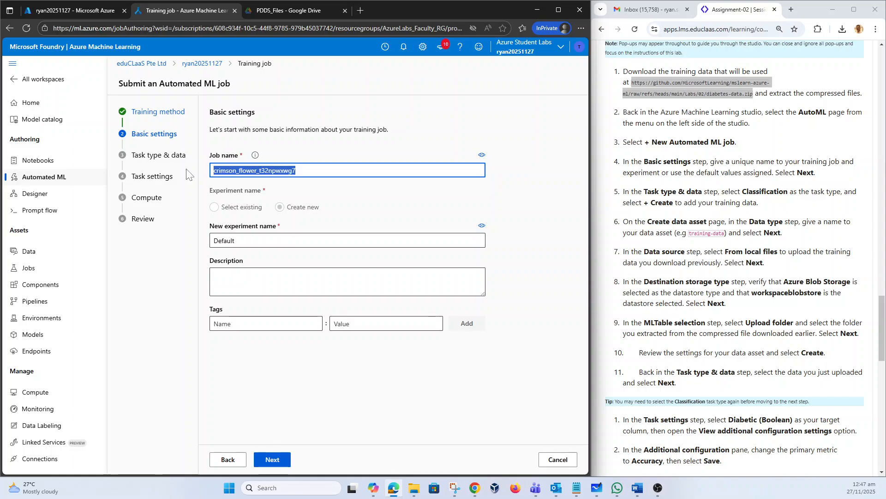
pyautogui.write('ryan')
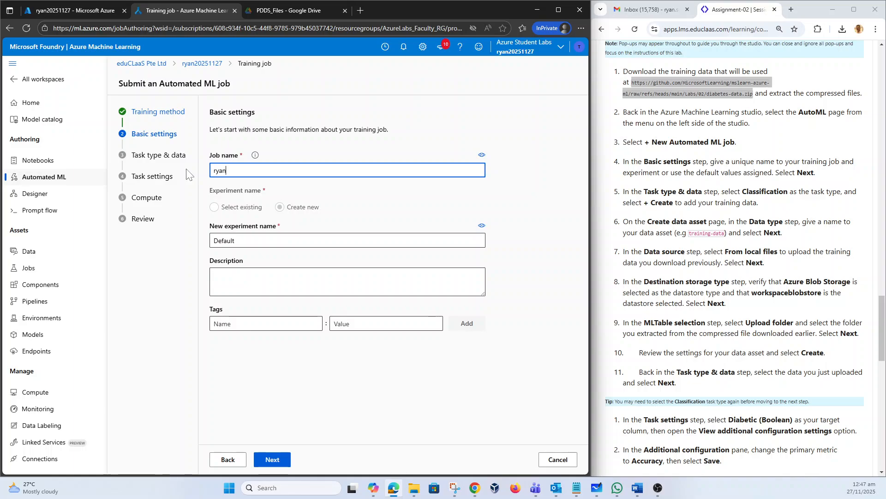
pyautogui.write('asiignment2')
pyautogui.press('BackSpace')
pyautogui.write('s')
pyautogui.write('20251127')
# Step: Set the new experiment name to the "assignment2" portion of the job name with its first-name prefix, leaving out the date
pyautogui.click(236, 241)
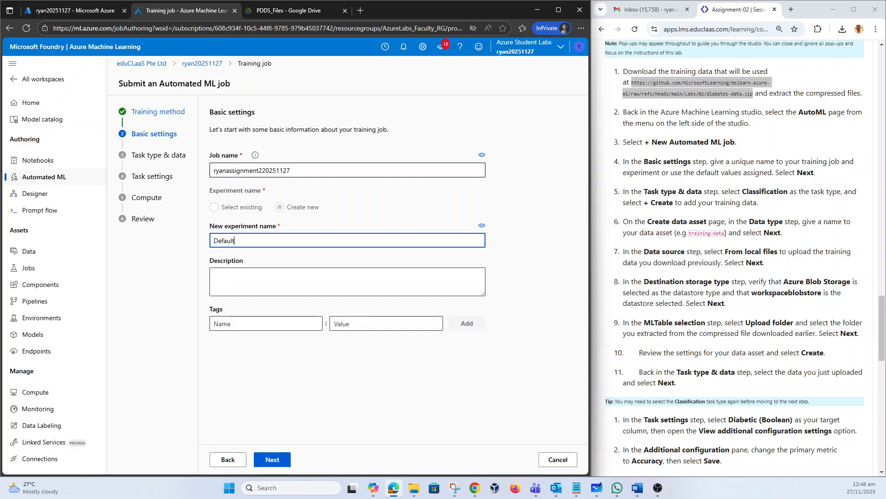
pyautogui.moveTo(262, 170); pyautogui.dragTo(152, 170)
pyautogui.hotkey('ctrl', 'c')
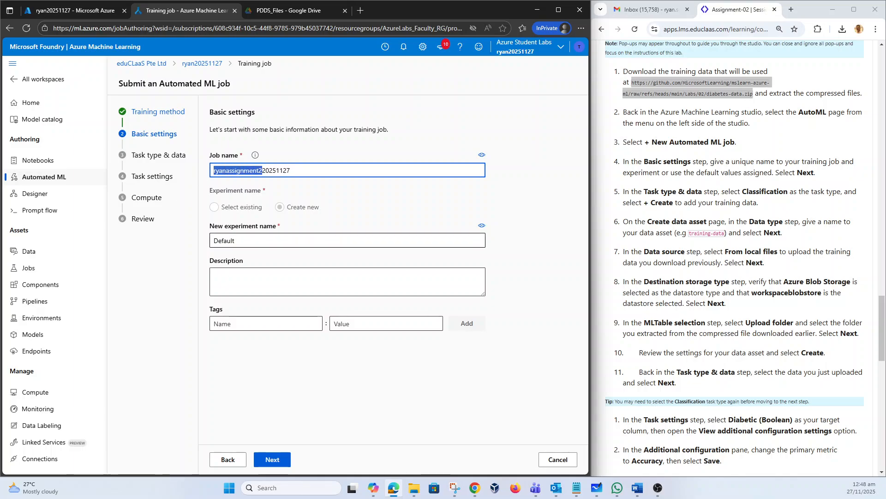
pyautogui.doubleClick(240, 240)
pyautogui.hotkey('ctrl', 'v')
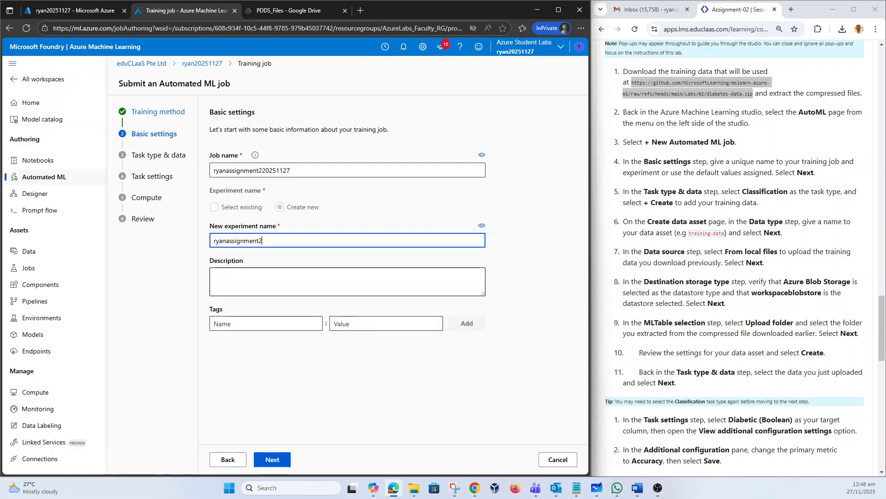
# Step: Enter "Assignment2 diabetse classification" as the training job's description
pyautogui.click(347, 281)
pyautogui.write('A')
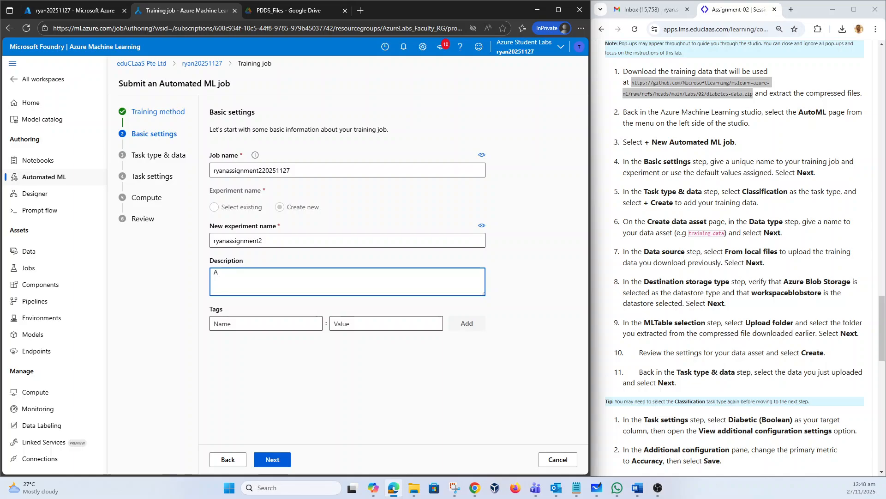
pyautogui.write('ssignment2 d')
pyautogui.write('iaba')
pyautogui.write('etse')
pyautogui.write('ification')
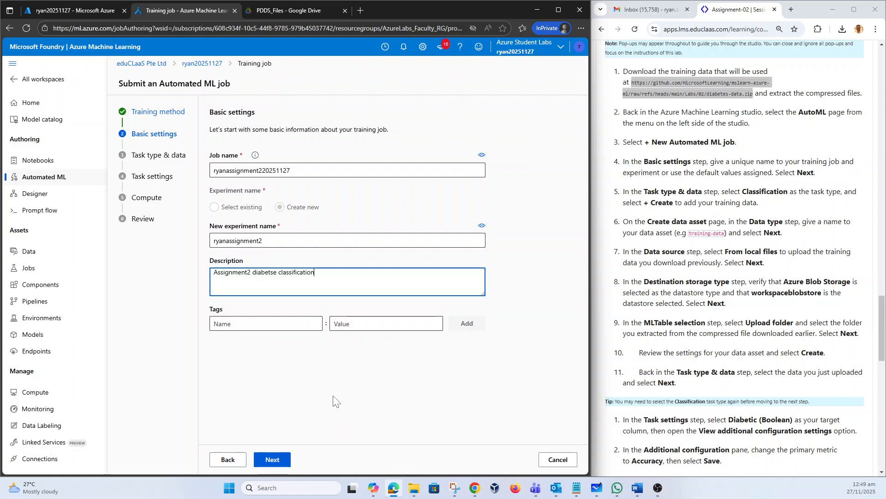
# Step: Proceed to the Task type & data step and set the task type to Classification
pyautogui.click(273, 459)
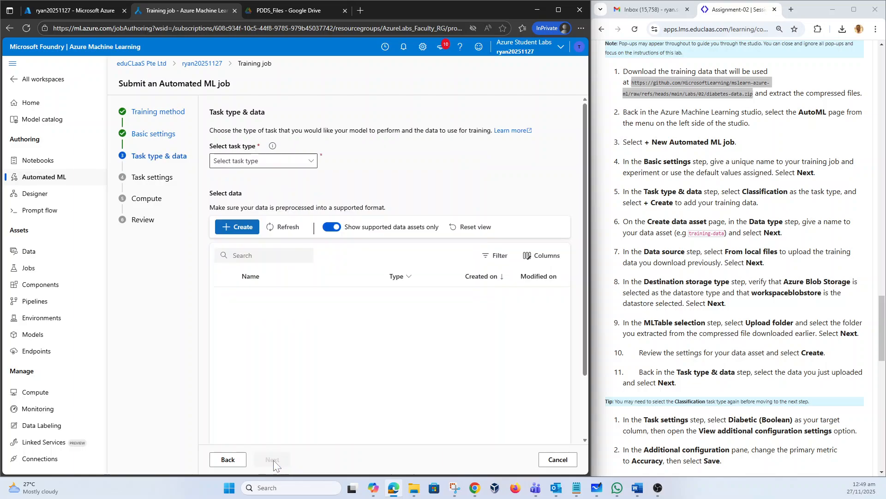
pyautogui.click(245, 166)
pyautogui.click(247, 189)
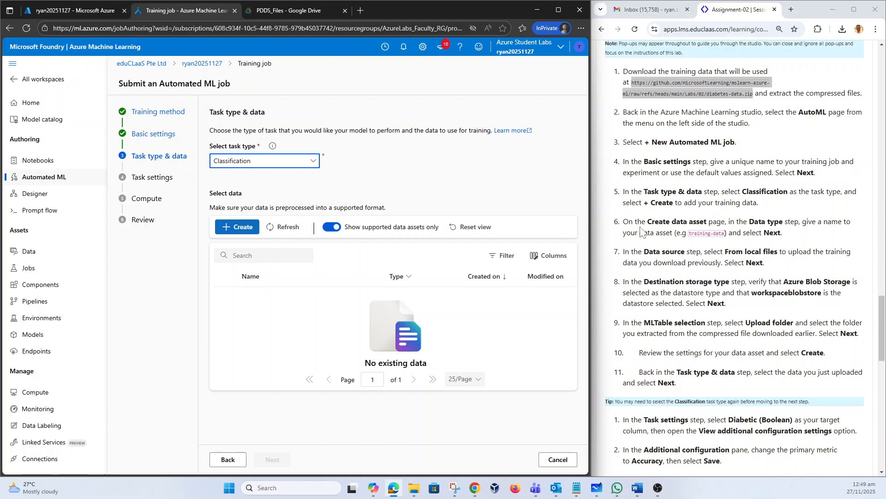
# Step: Start a new data asset named training-data, keeping the Table (mltable) type, and proceed to the data source choice
pyautogui.click(243, 227)
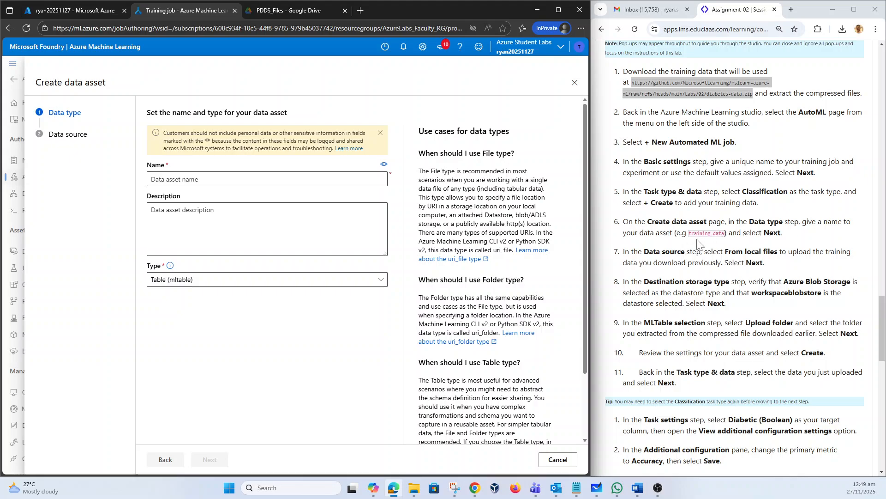
pyautogui.click(222, 180)
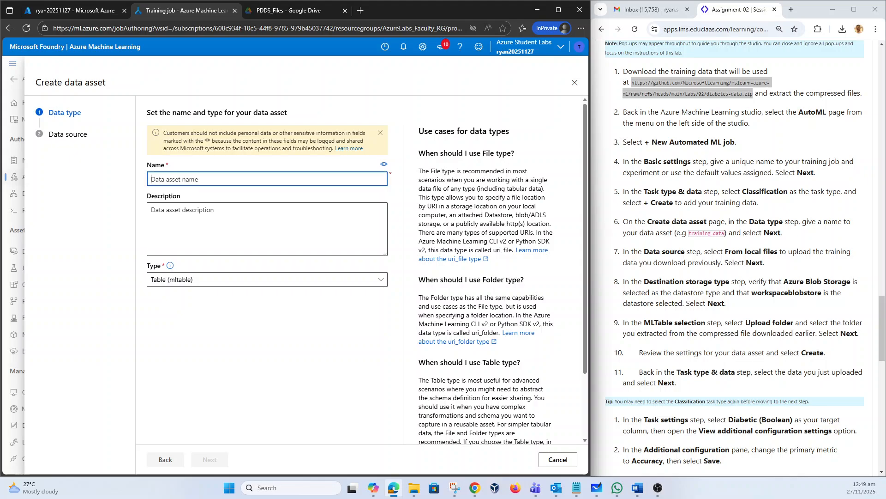
pyautogui.write('training')
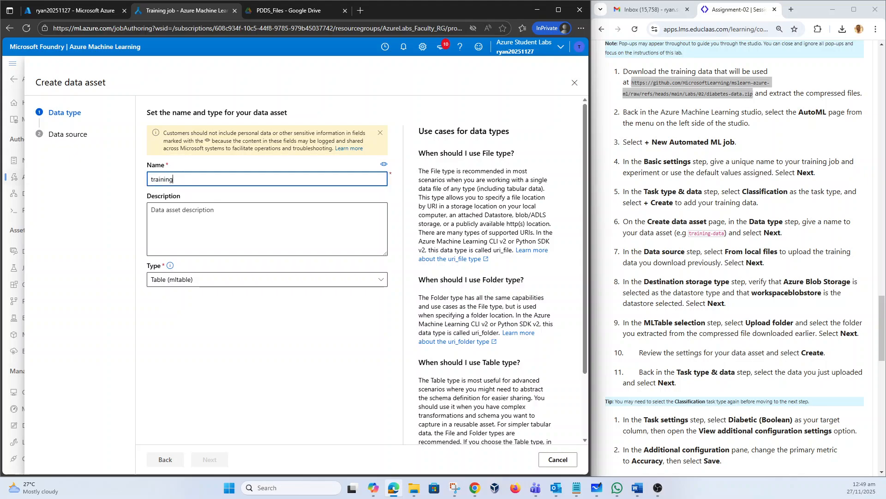
pyautogui.write('-data')
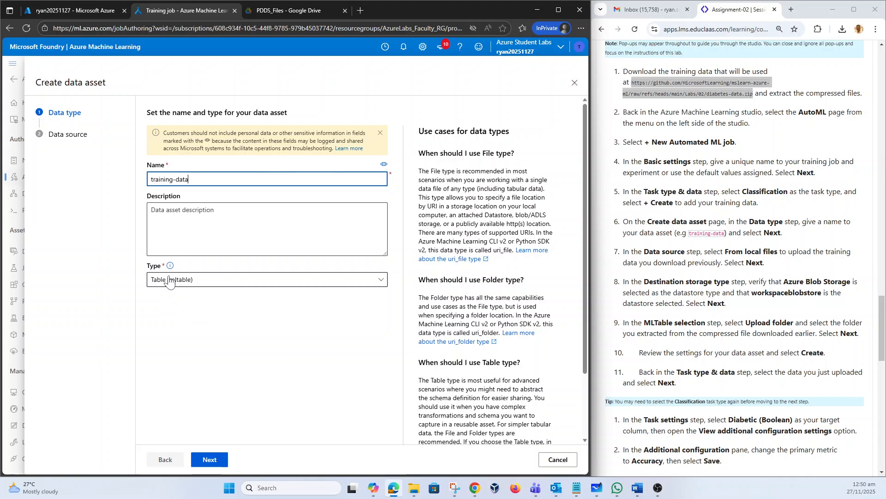
pyautogui.click(208, 454)
pyautogui.click(209, 455)
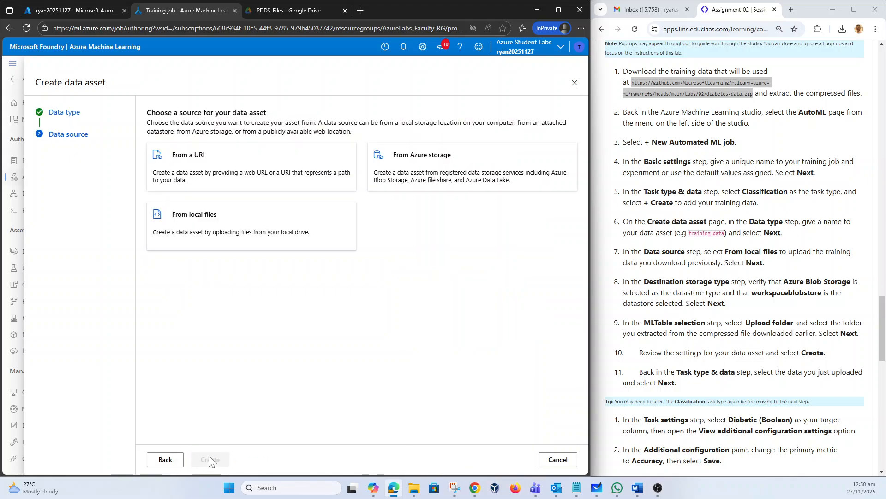
# Step: Choose local files as the data source and accept workspaceblobstore in Azure Blob Storage as the destination datastore
pyautogui.click(208, 224)
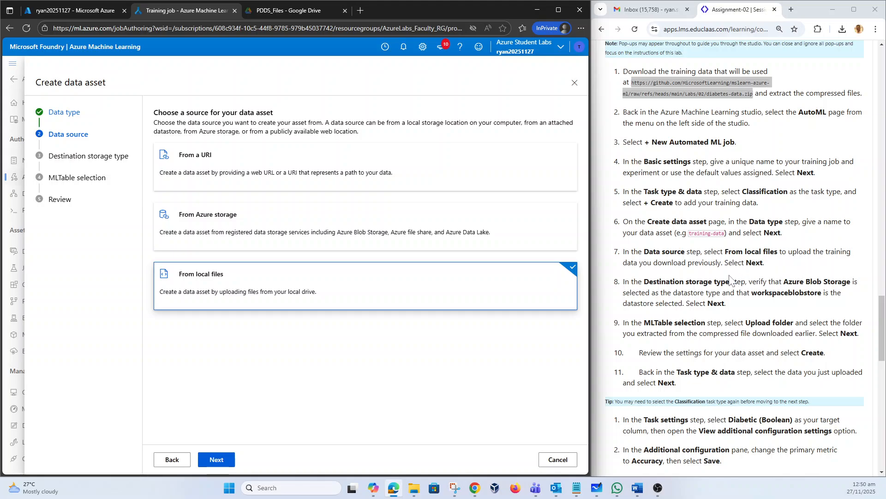
pyautogui.click(227, 460)
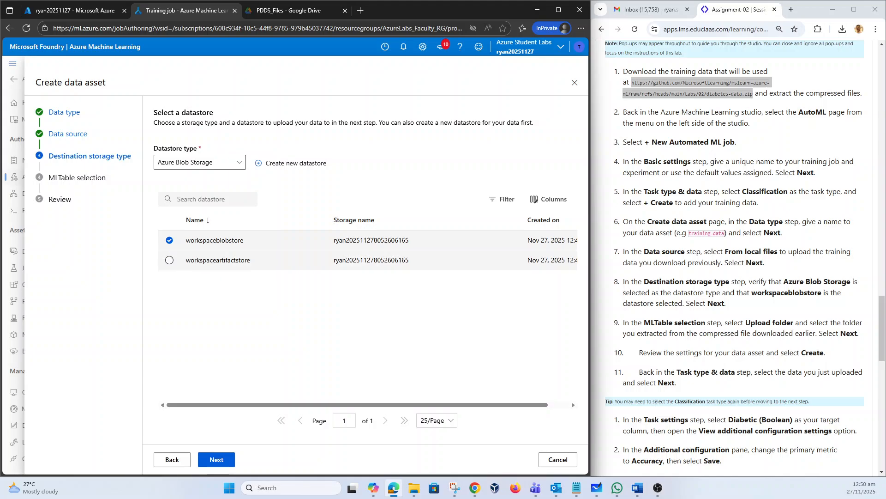
pyautogui.click(226, 462)
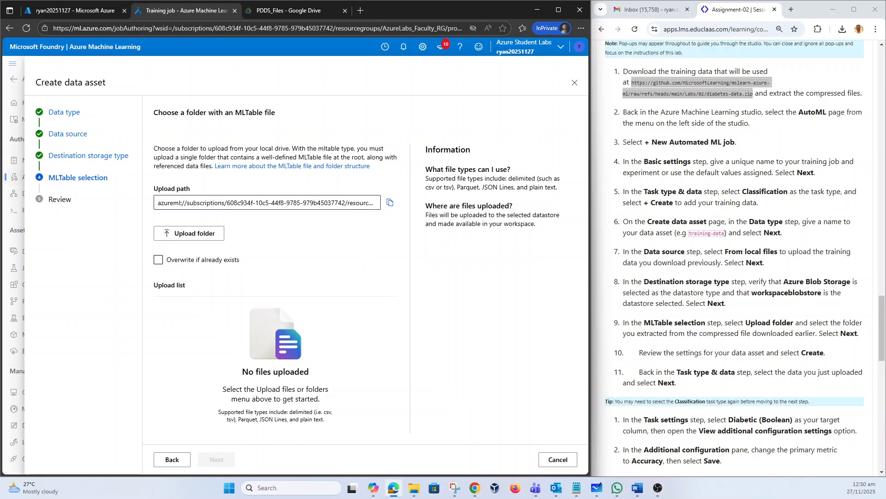
pyautogui.click(205, 236)
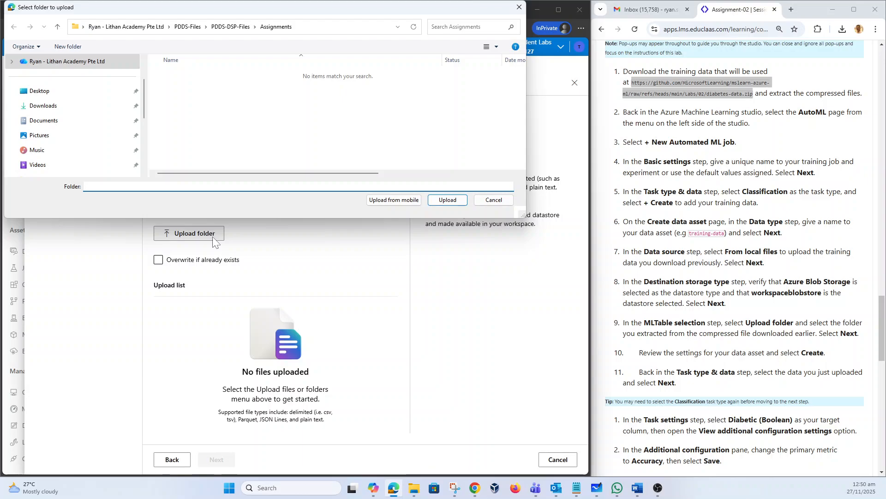
pyautogui.click(52, 110)
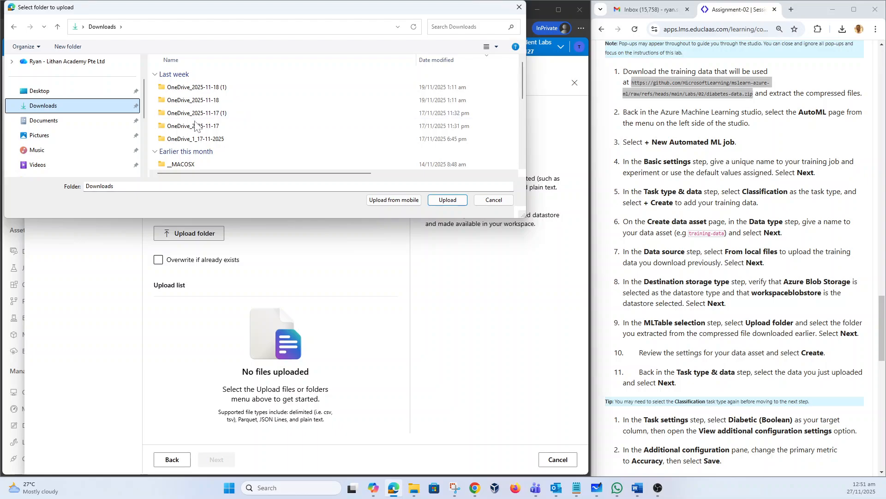
pyautogui.scroll(-5, 382, 93)
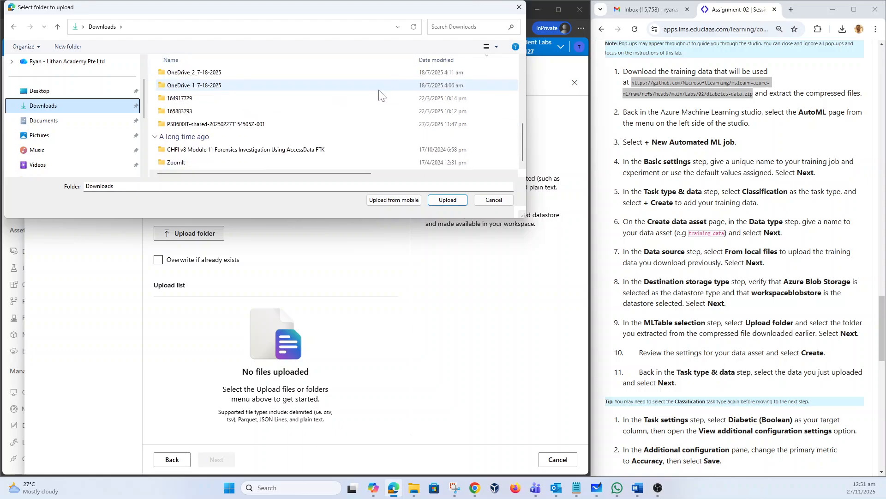
pyautogui.scroll(5, 380, 94)
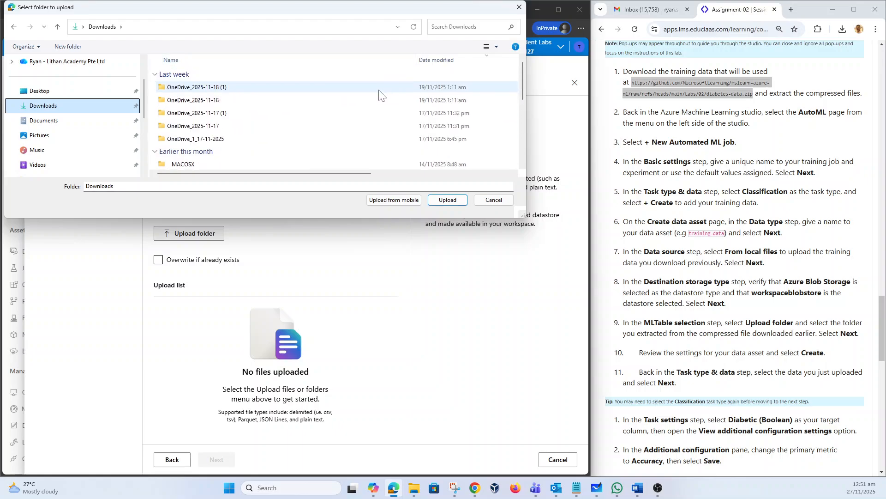
pyautogui.click(441, 27)
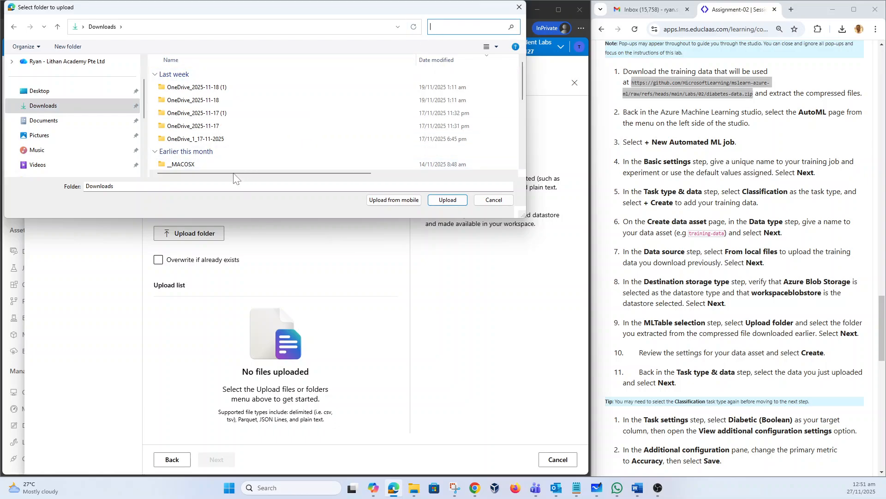
pyautogui.click(244, 186)
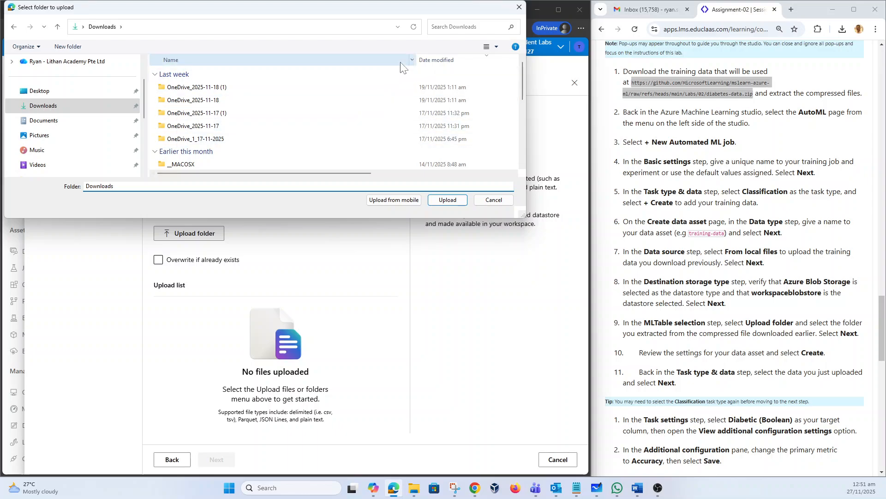
pyautogui.click(450, 28)
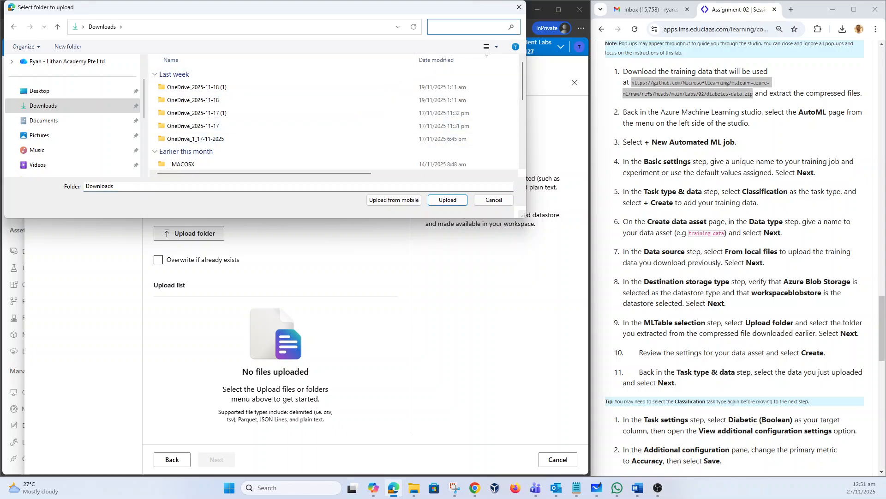
pyautogui.write('diabetes.csv')
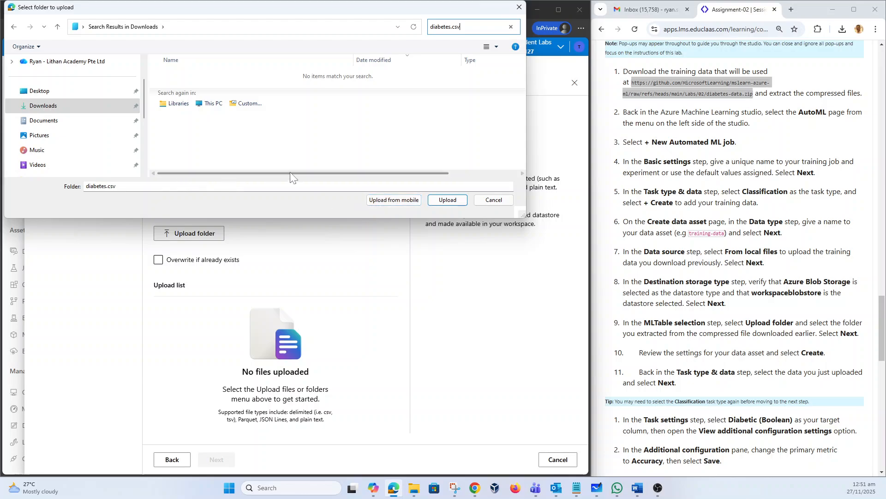
pyautogui.click(51, 110)
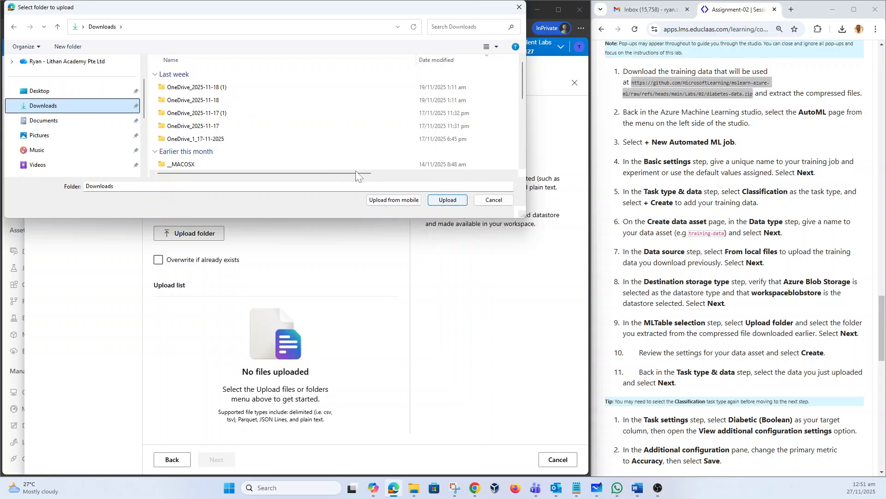
pyautogui.moveTo(521, 85); pyautogui.dragTo(516, 172)
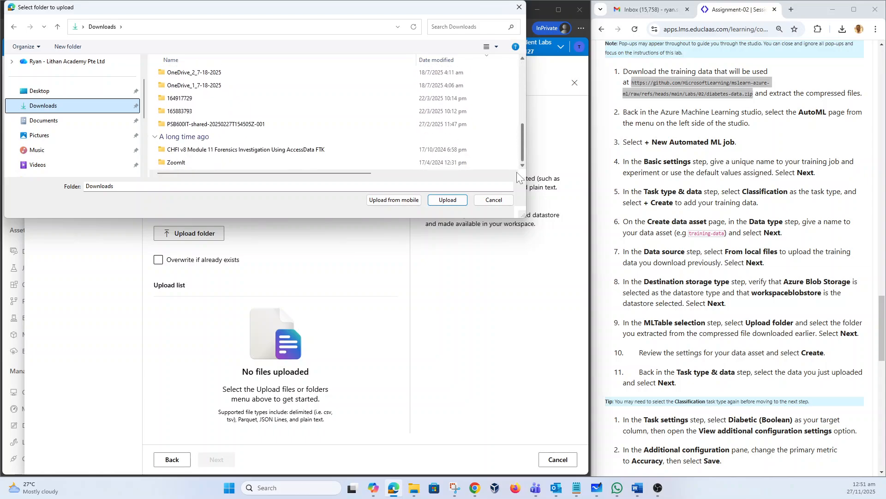
pyautogui.click(447, 200)
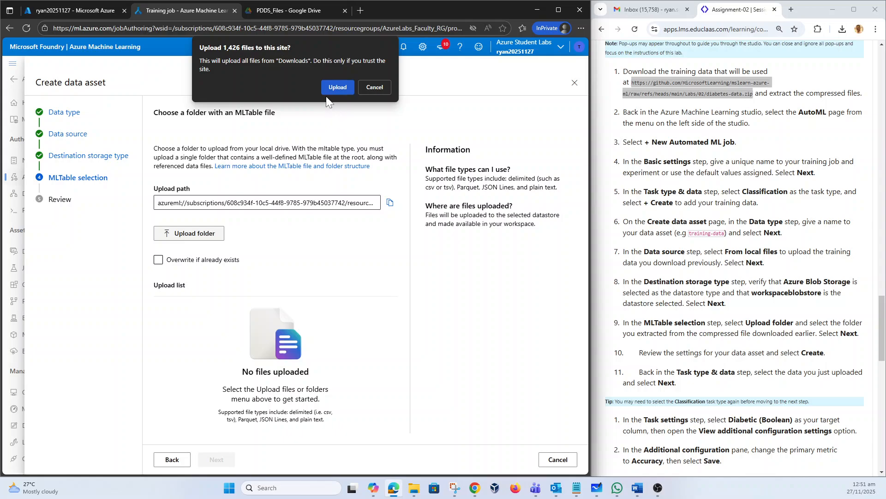
pyautogui.click(375, 87)
pyautogui.click(196, 235)
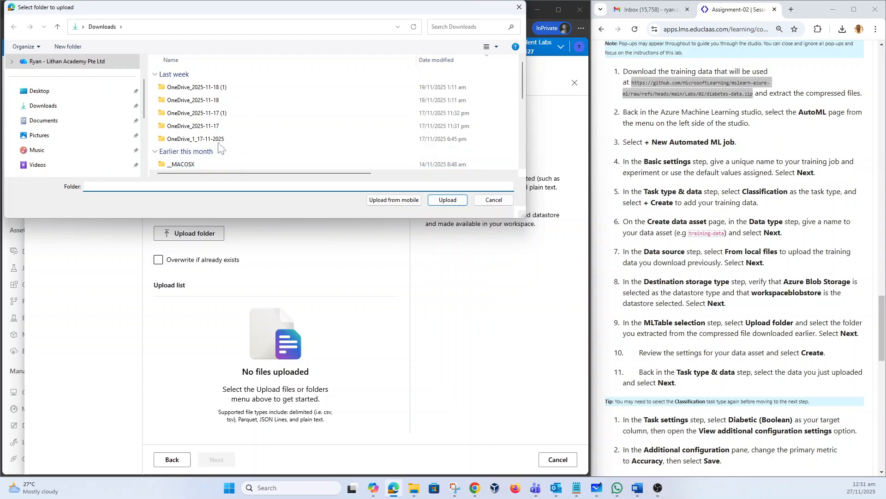
pyautogui.click(59, 107)
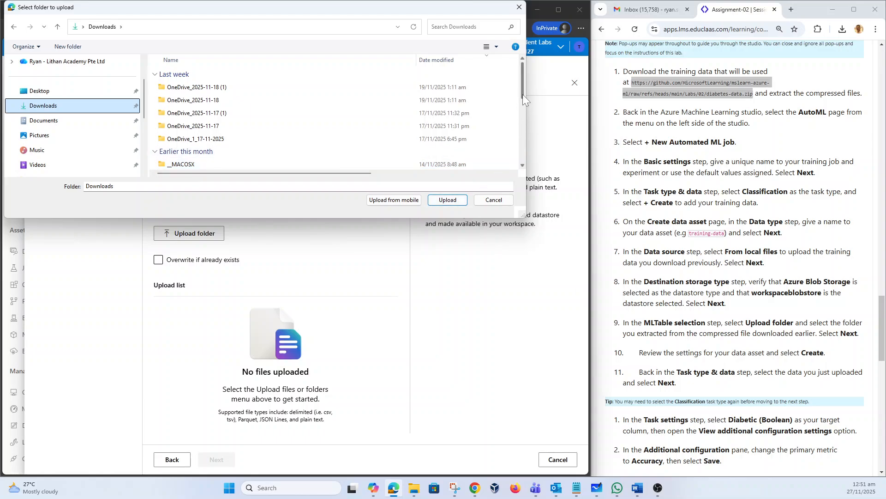
pyautogui.moveTo(523, 94); pyautogui.dragTo(523, 155)
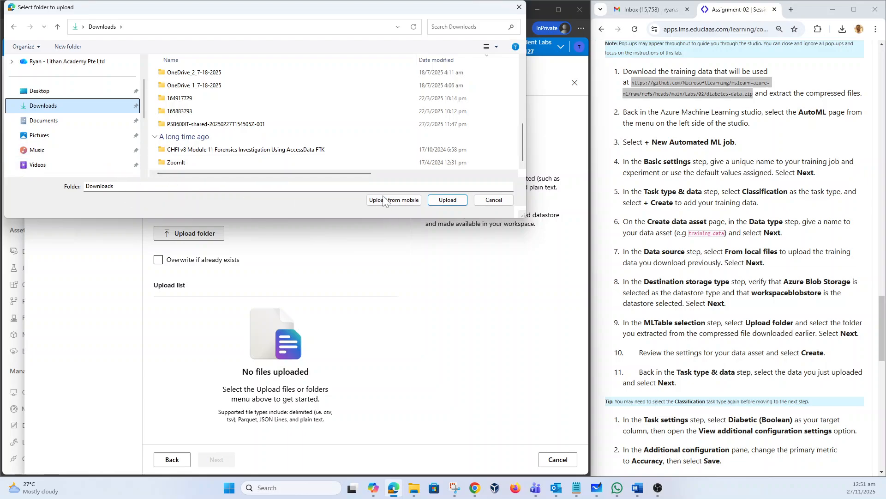
pyautogui.click(447, 199)
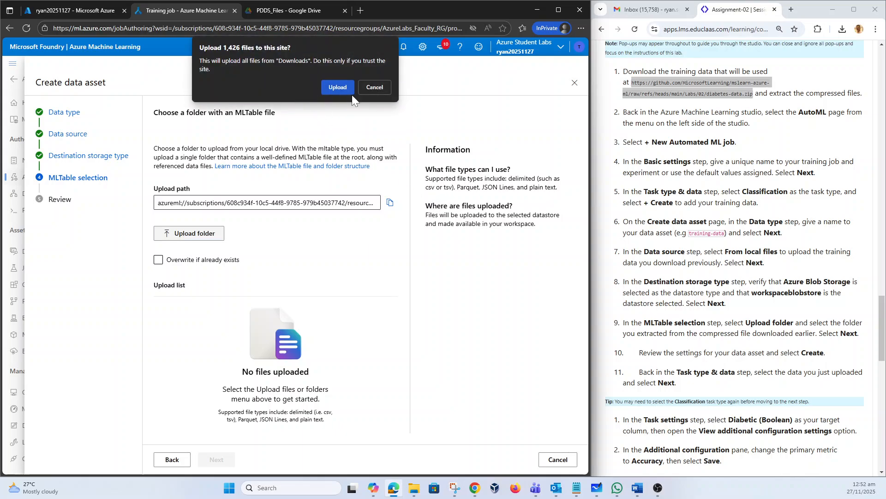
pyautogui.click(374, 88)
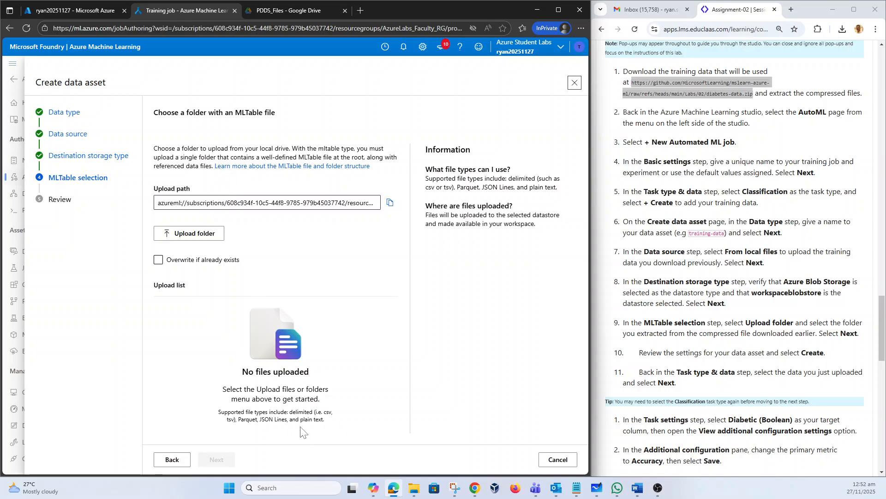
# Step: Switch to File Explorer, extract diabetes-data.zip in Downloads into its own diabetes-data folder, and return to the data asset form
pyautogui.moveTo(413, 490)
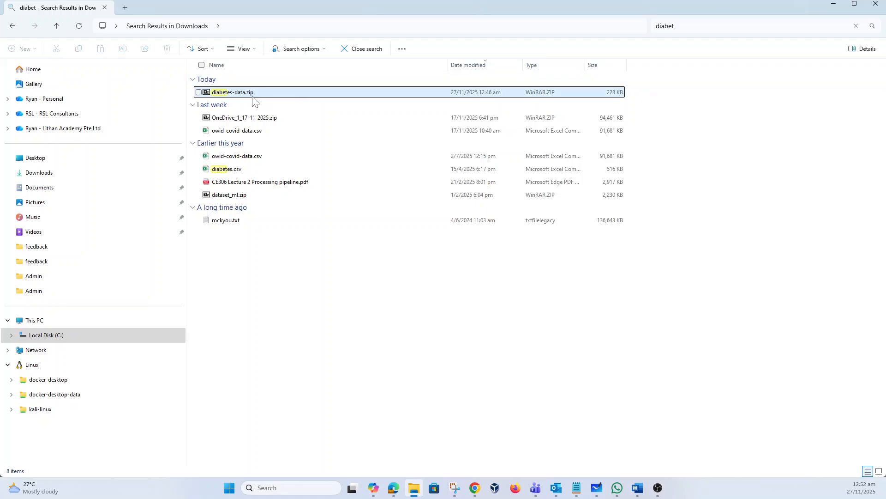
pyautogui.click(231, 95)
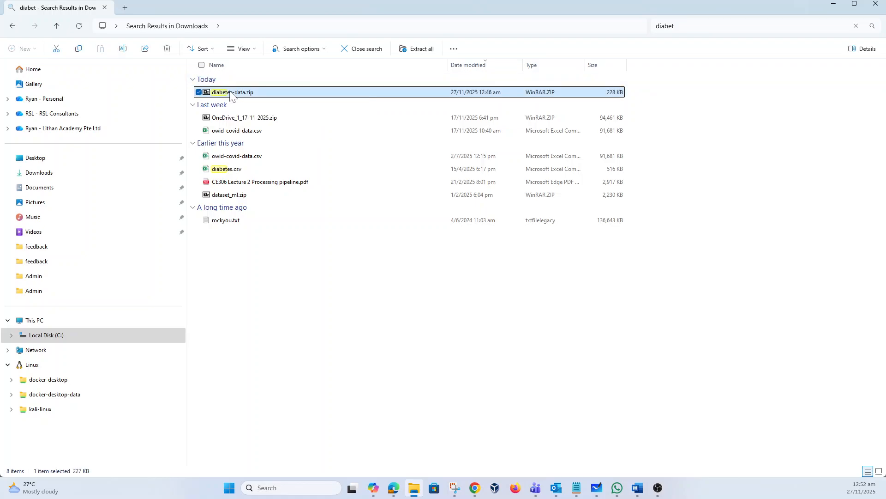
pyautogui.rightClick(231, 94)
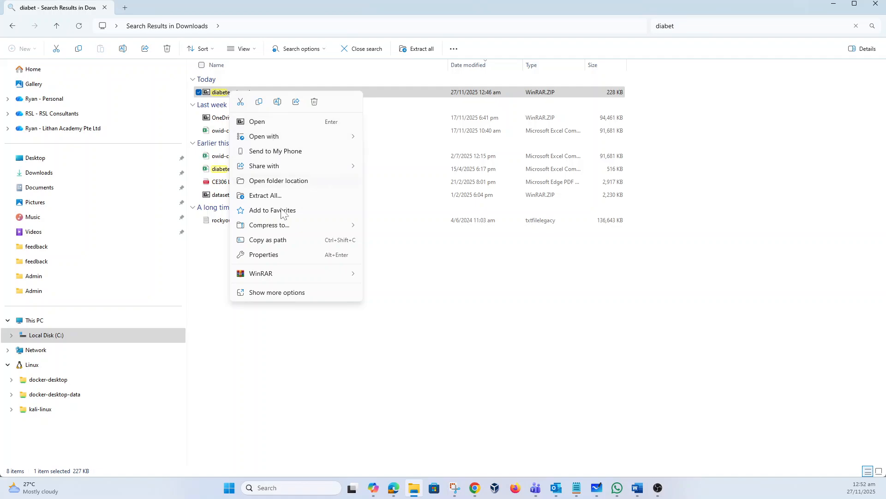
pyautogui.moveTo(277, 276)
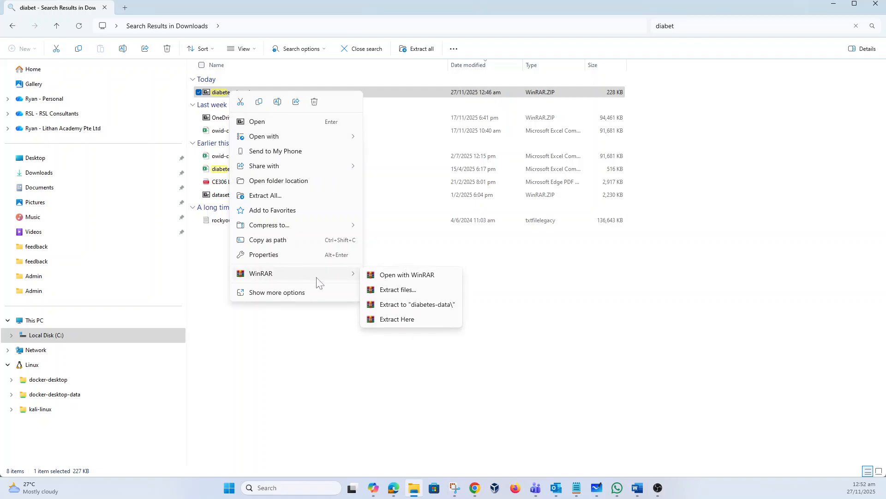
pyautogui.click(418, 305)
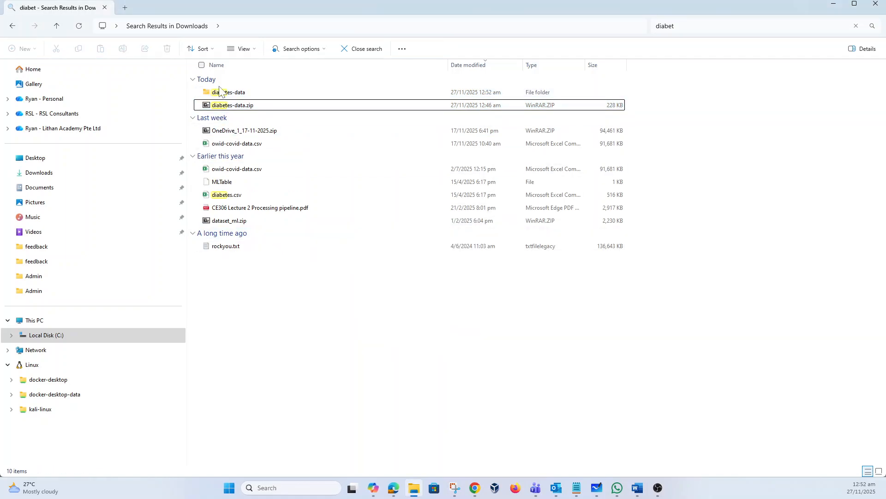
pyautogui.doubleClick(813, 9)
pyautogui.click(809, 30)
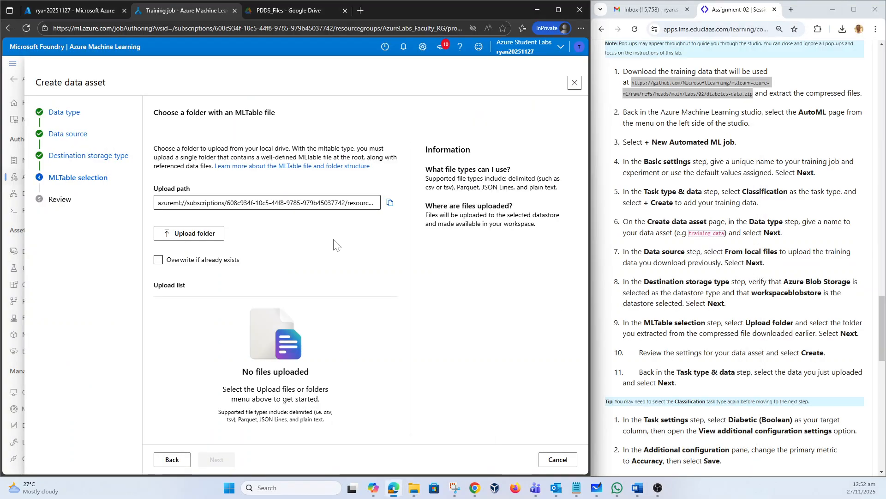
# Step: Upload the extracted diabetes-data folder from Downloads as the MLTable folder for the data asset
pyautogui.click(194, 239)
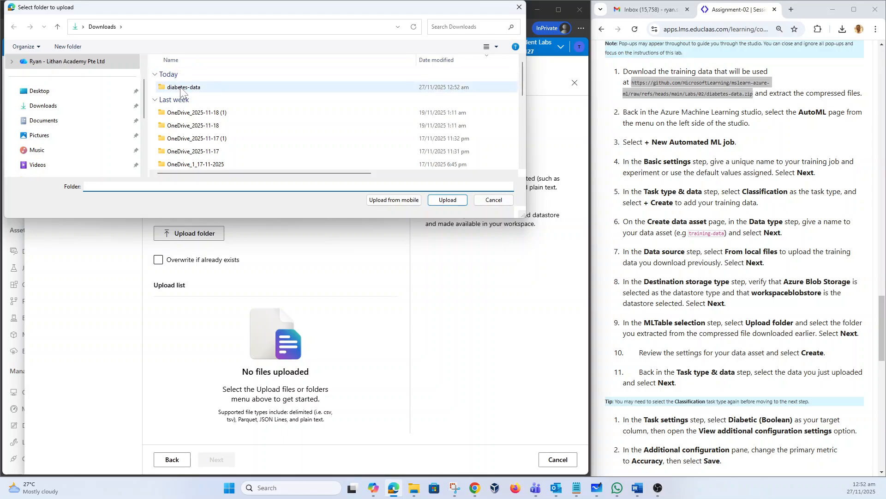
pyautogui.click(180, 87)
pyautogui.click(447, 202)
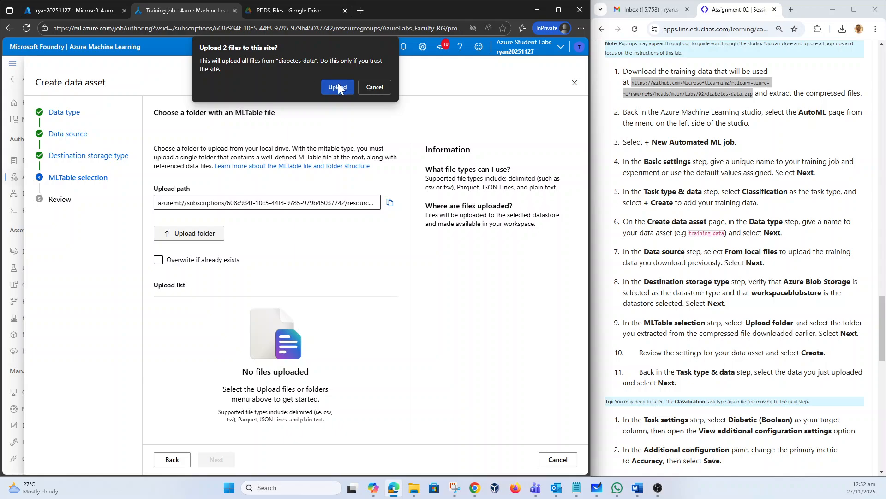
pyautogui.click(338, 88)
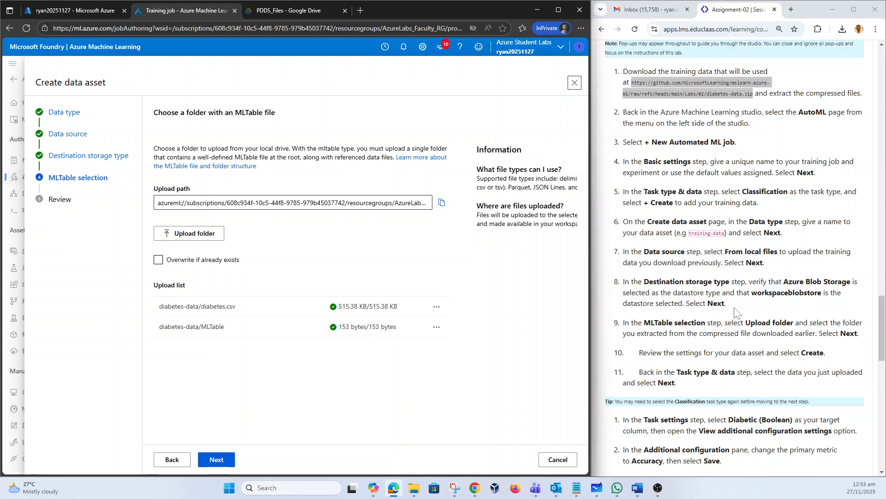
pyautogui.scroll(-1, 706, 342)
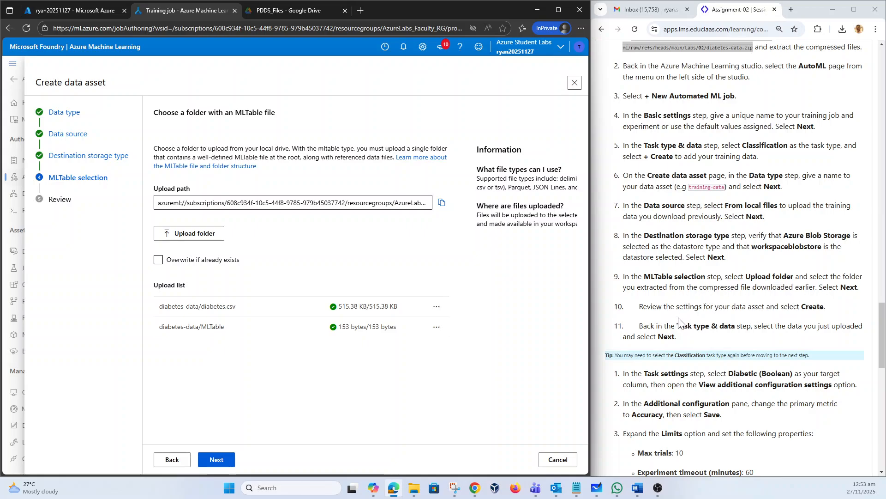
pyautogui.scroll(-2, 738, 328)
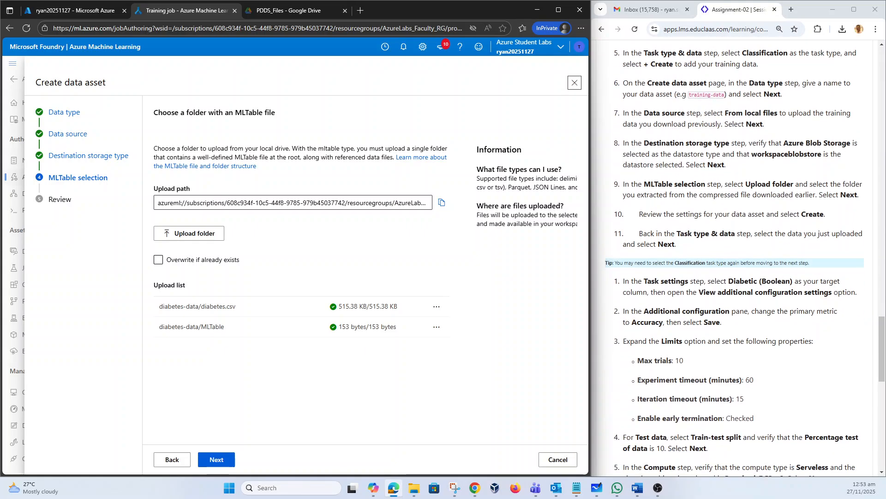
# Step: Create the training-data asset from the reviewed settings, select it as the job's training data, and proceed to the task settings
pyautogui.click(223, 460)
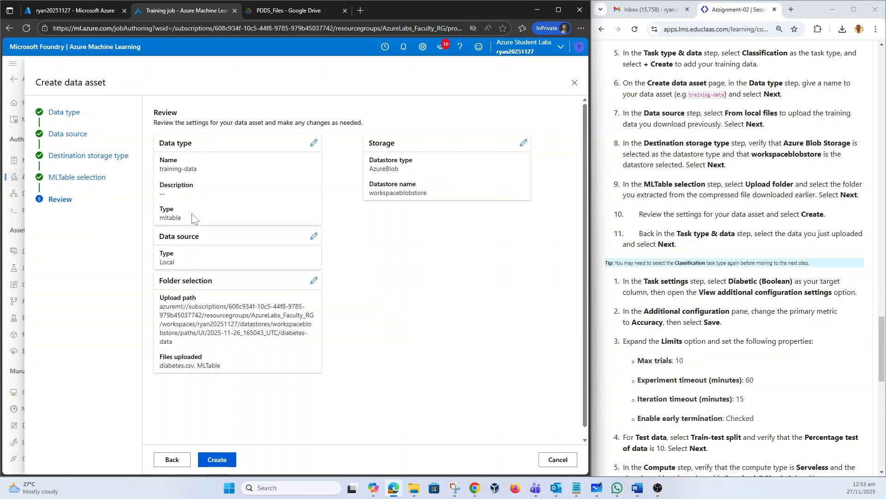
pyautogui.click(218, 461)
pyautogui.click(218, 463)
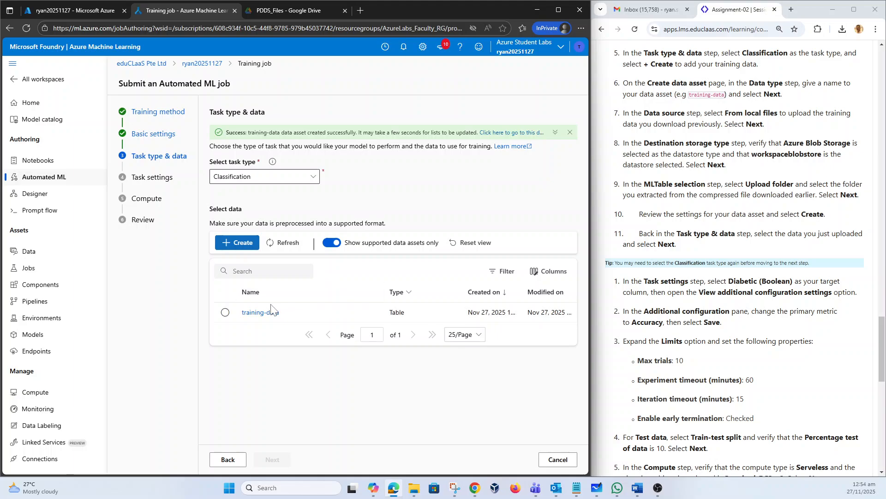
pyautogui.click(225, 313)
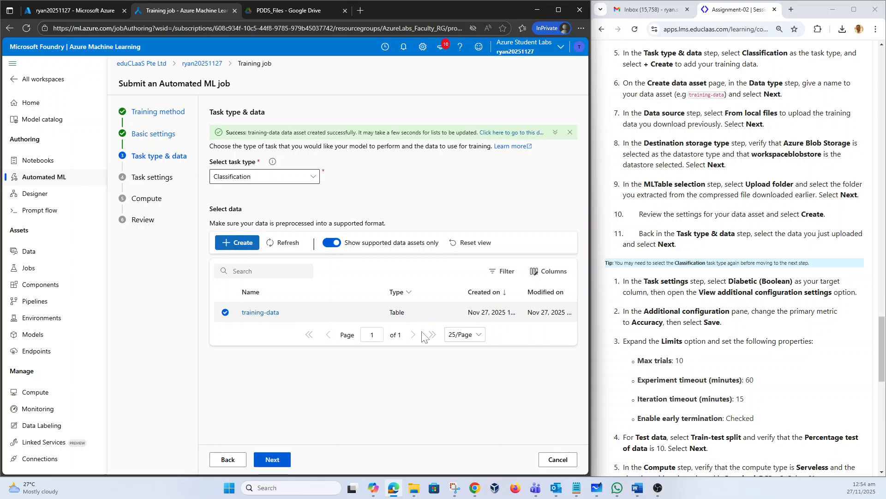
pyautogui.click(276, 459)
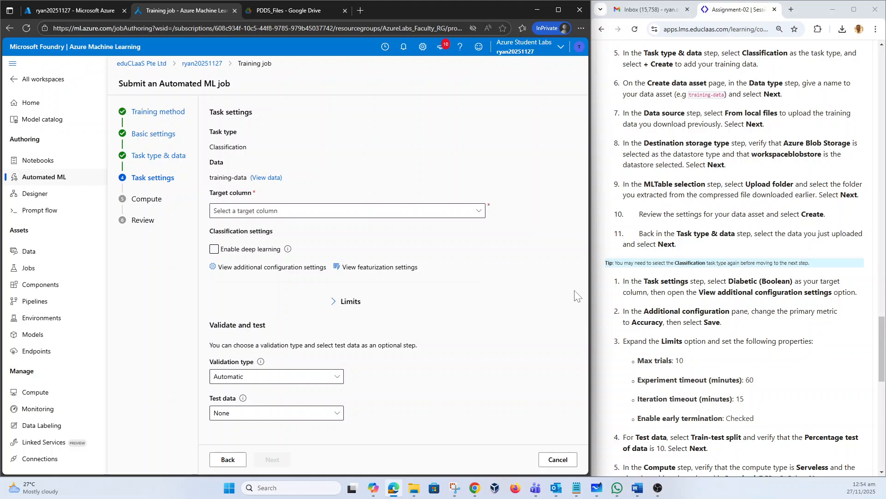
# Step: Choose Diabetic (Boolean) as the target column and save Accuracy as the primary metric in the additional configuration settings
pyautogui.click(343, 212)
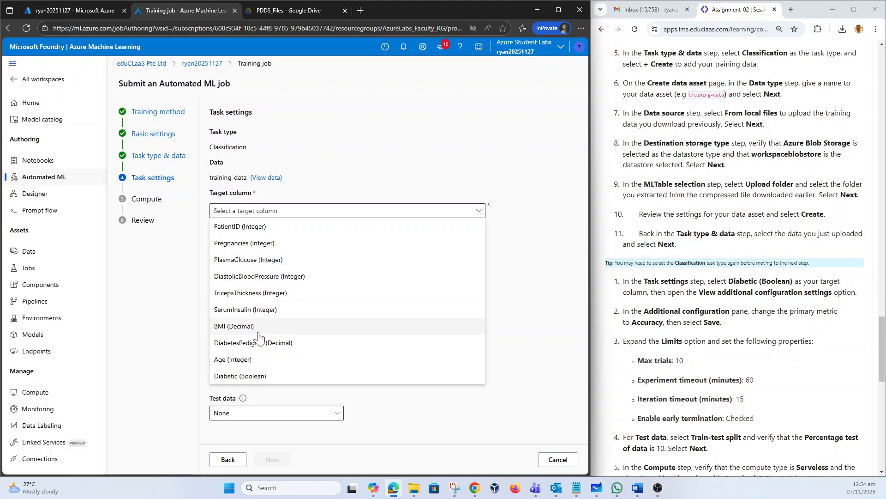
pyautogui.click(258, 376)
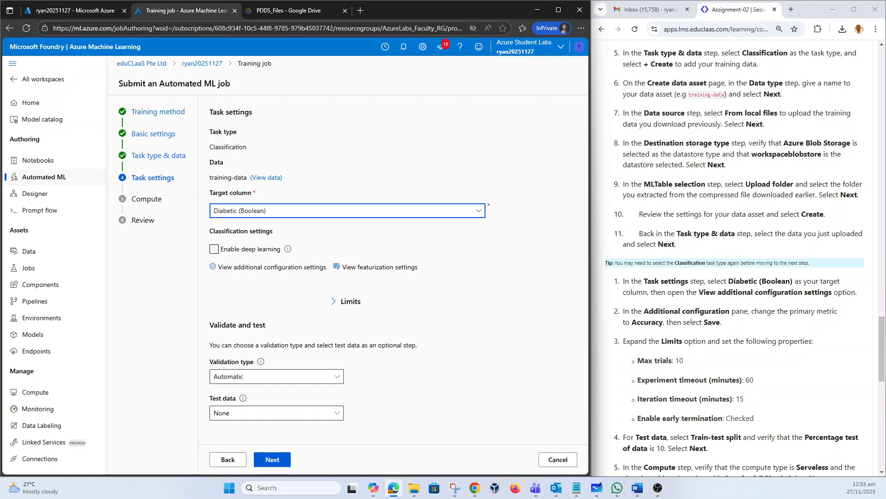
pyautogui.click(281, 272)
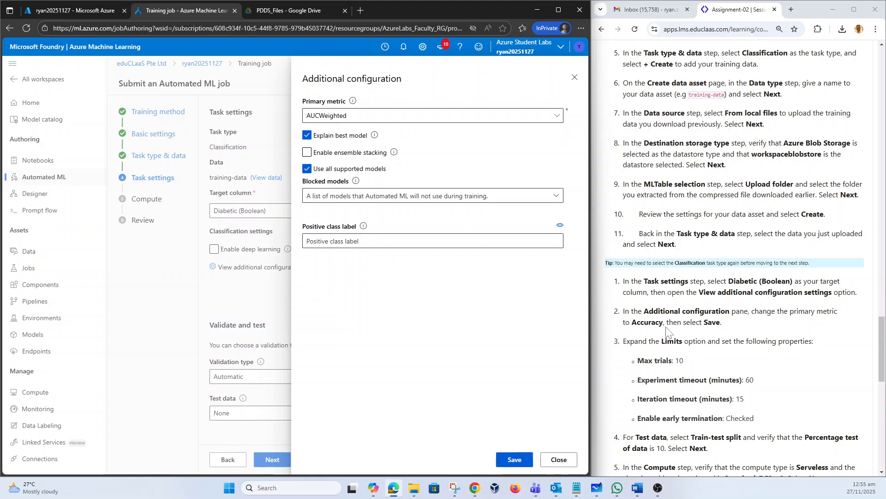
pyautogui.click(358, 117)
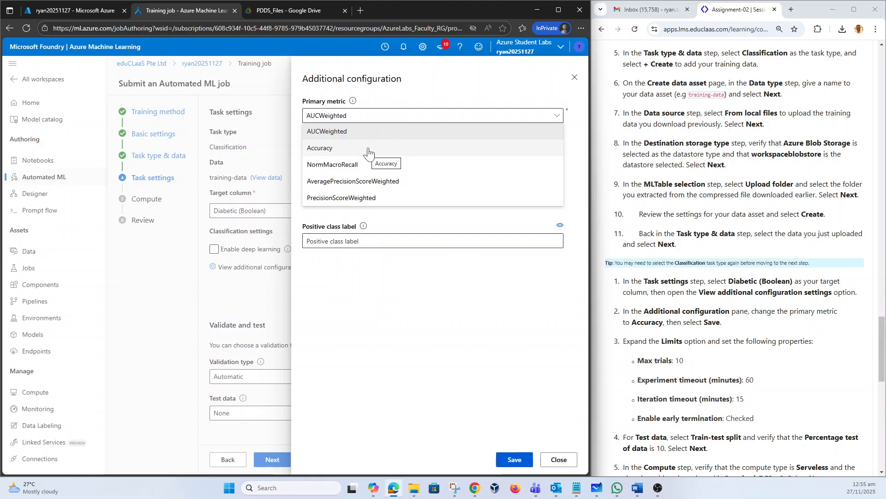
pyautogui.click(368, 148)
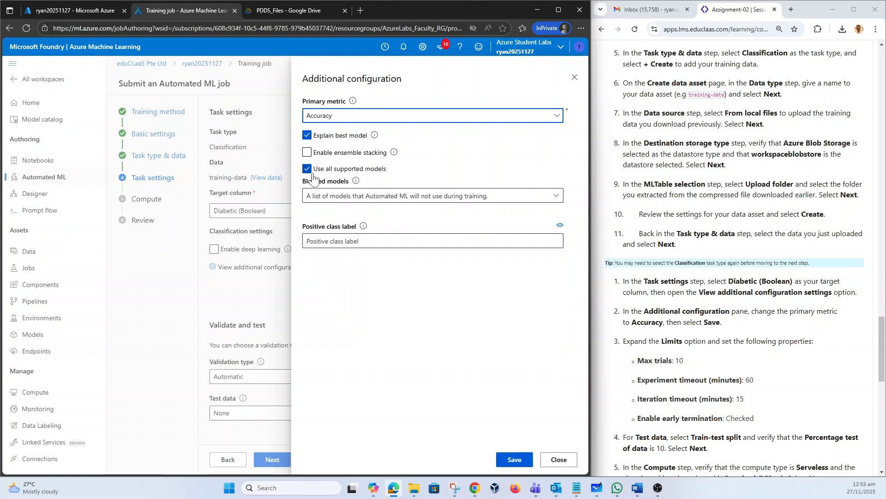
pyautogui.click(512, 462)
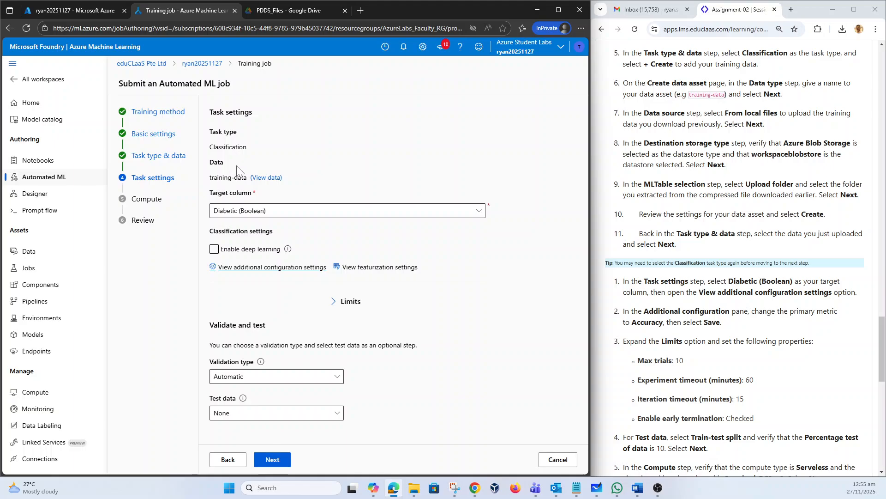
# Step: Expand the job's Limits options and set the max trials to 10
pyautogui.click(335, 302)
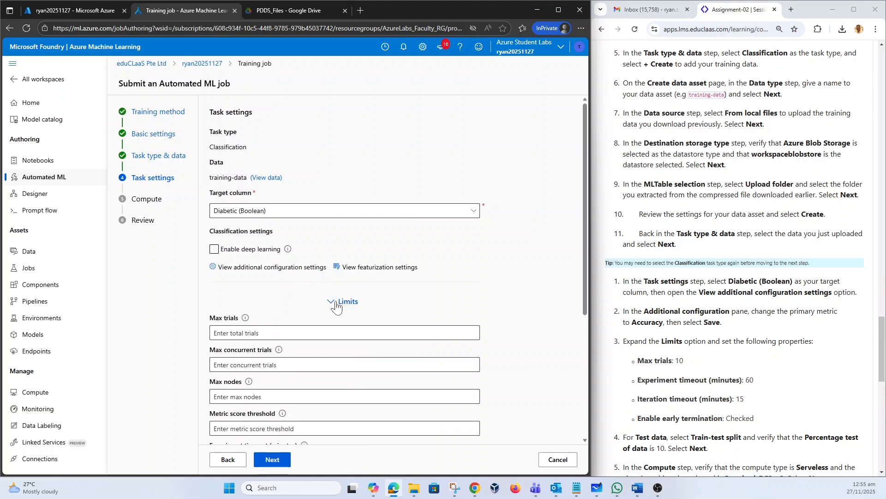
pyautogui.scroll(-1, 745, 260)
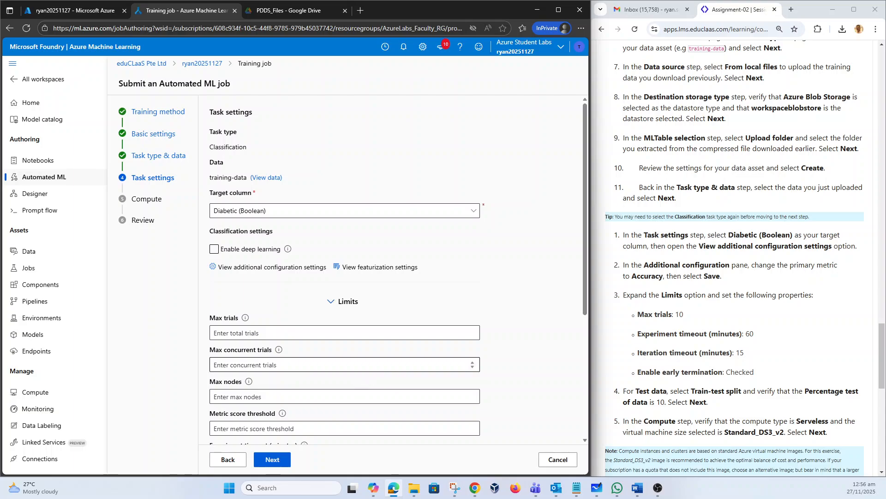
pyautogui.click(291, 333)
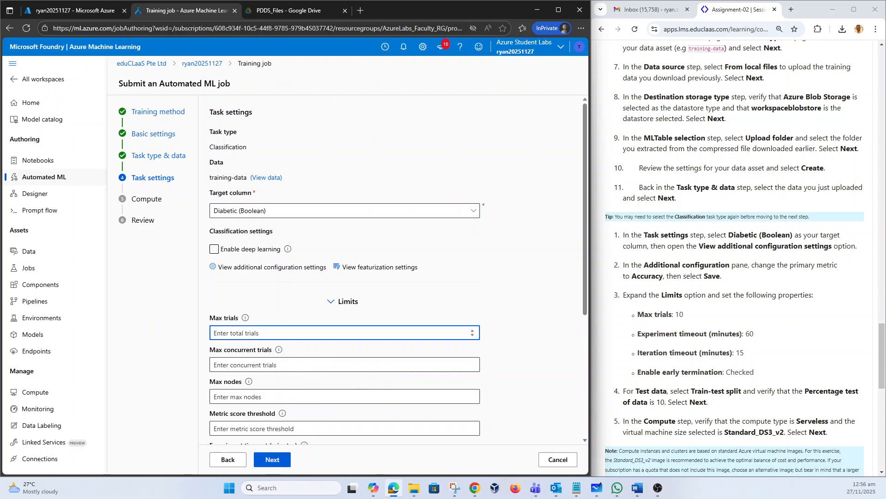
pyautogui.write('10')
pyautogui.press('Tab')
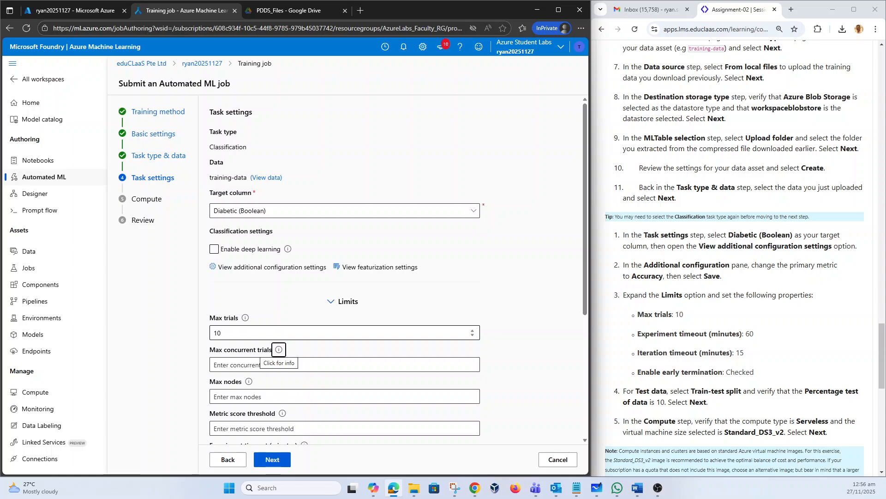
pyautogui.press('Tab')
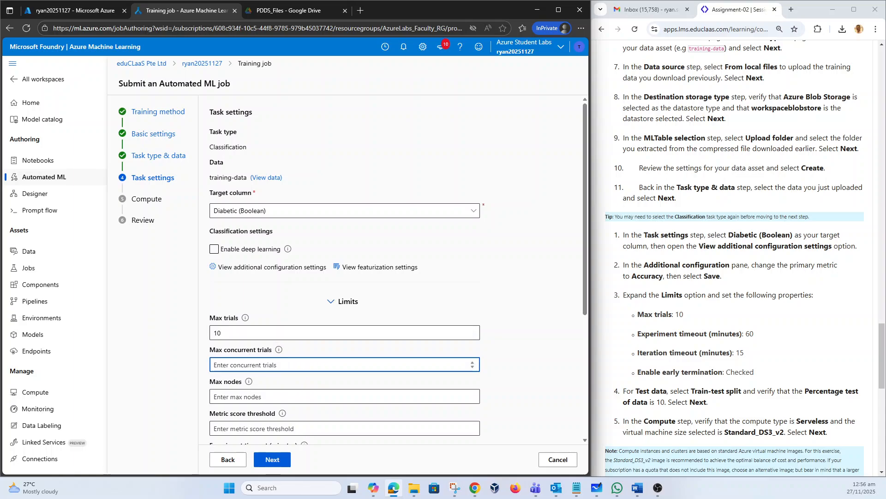
pyautogui.write('60')
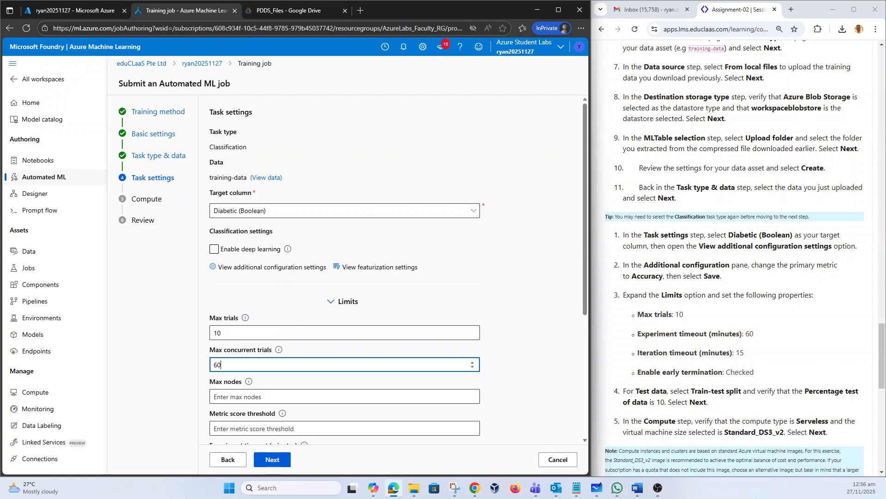
pyautogui.press('BackSpace')
# Step: Set the experiment timeout to 60 minutes and the iteration timeout to 15 minutes, and enable early termination
pyautogui.scroll(-1, 479, 356)
pyautogui.scroll(-3, 479, 357)
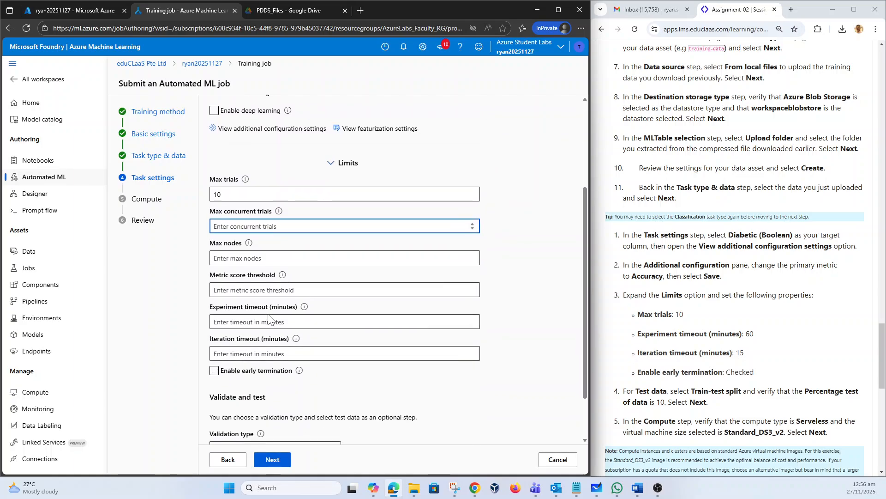
pyautogui.click(341, 321)
pyautogui.write('6')
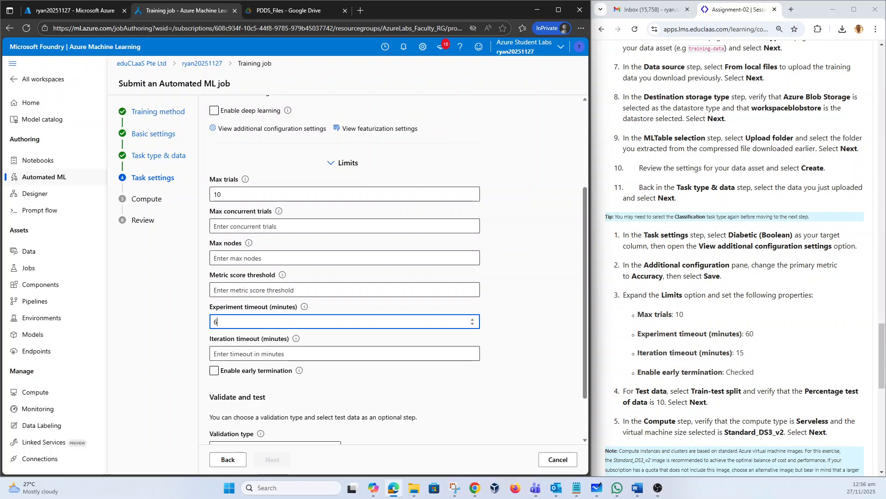
pyautogui.write('0')
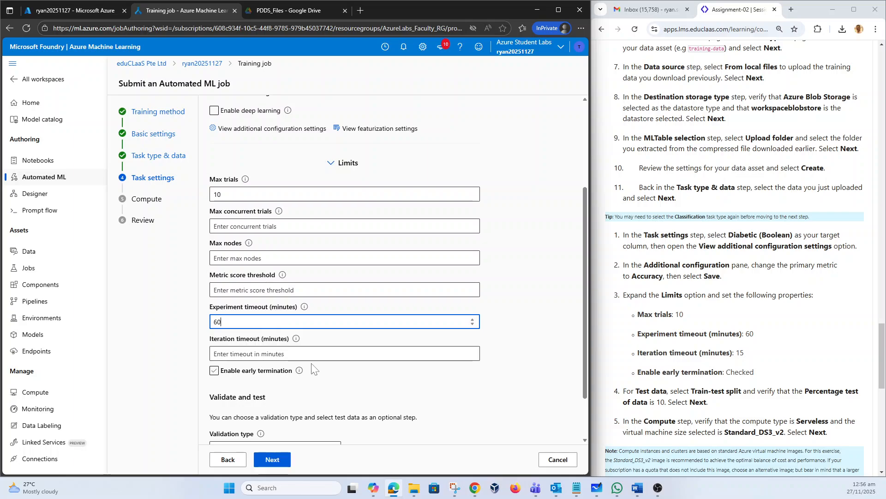
pyautogui.click(341, 353)
pyautogui.write('15')
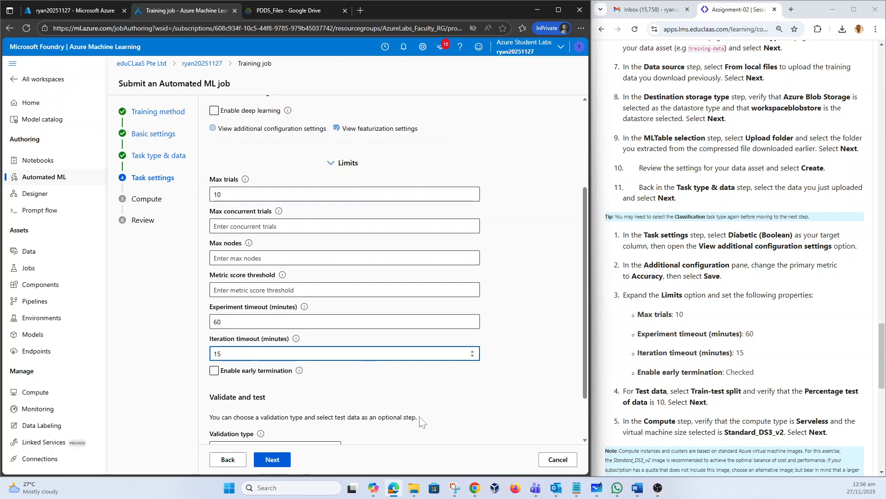
pyautogui.click(427, 388)
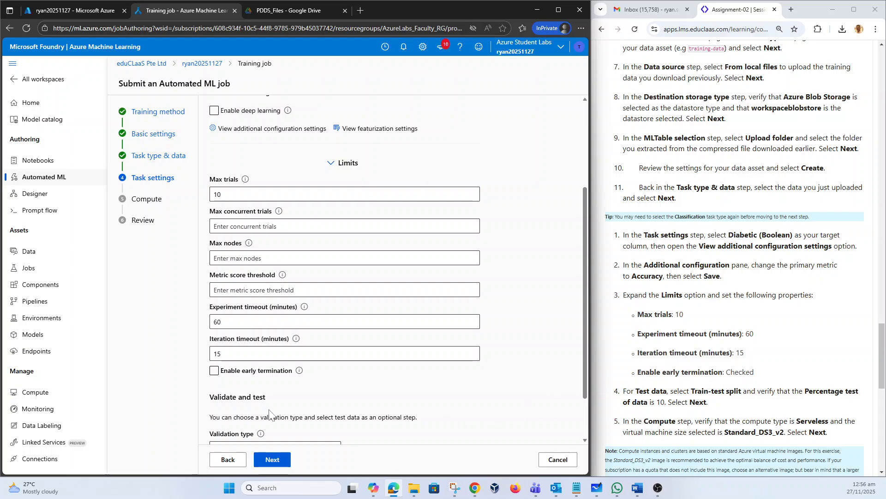
pyautogui.click(214, 370)
# Step: Set the test data to Train-test split and check the percentage test of data
pyautogui.scroll(-2, 340, 404)
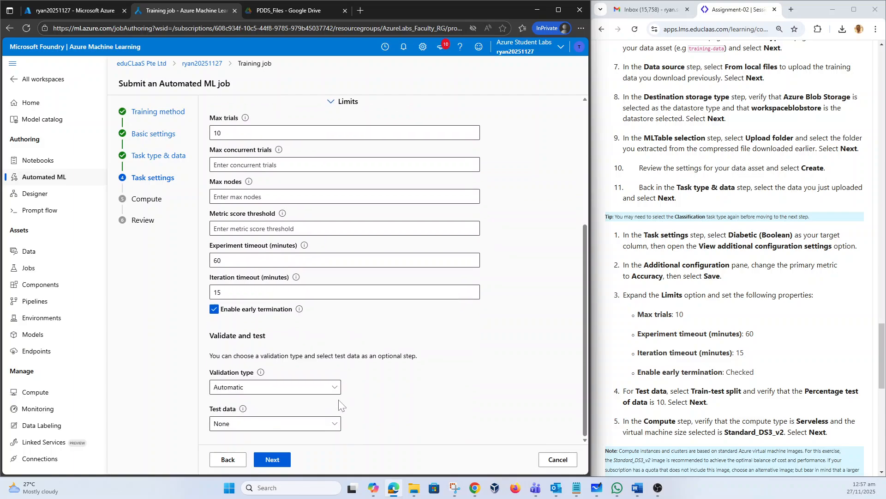
pyautogui.click(312, 424)
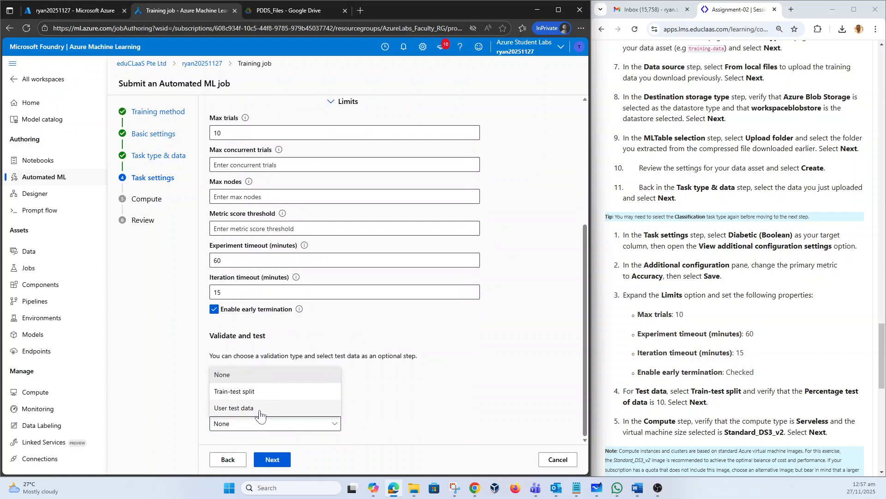
pyautogui.click(251, 394)
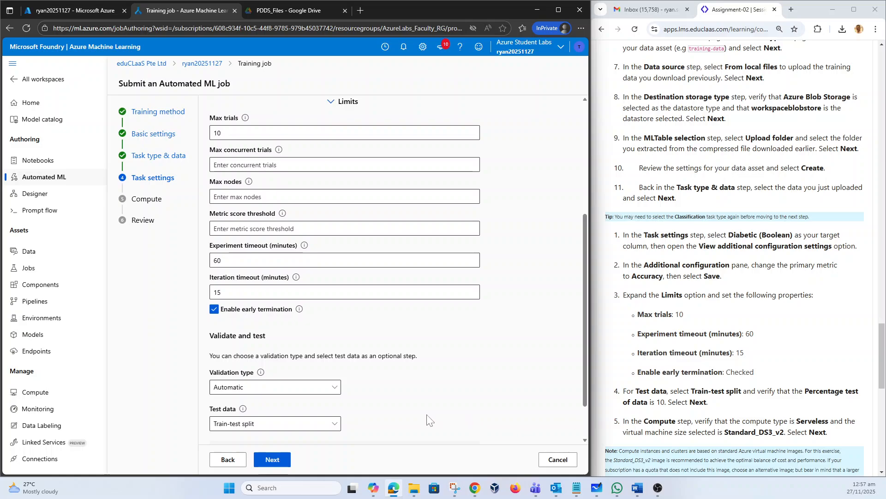
pyautogui.scroll(-2, 336, 432)
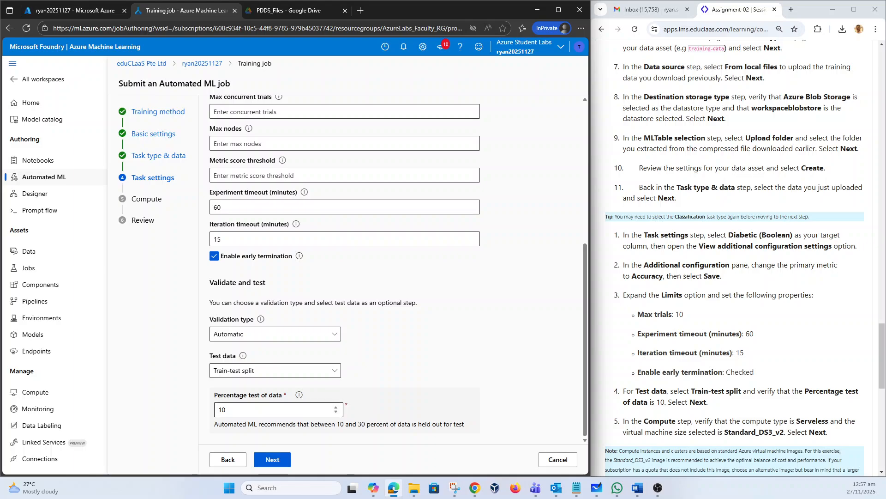
# Step: Switch to Microsoft Whiteboard to view the train and test pipeline diagram, and return to the job form to continue to the compute settings
pyautogui.click(597, 488)
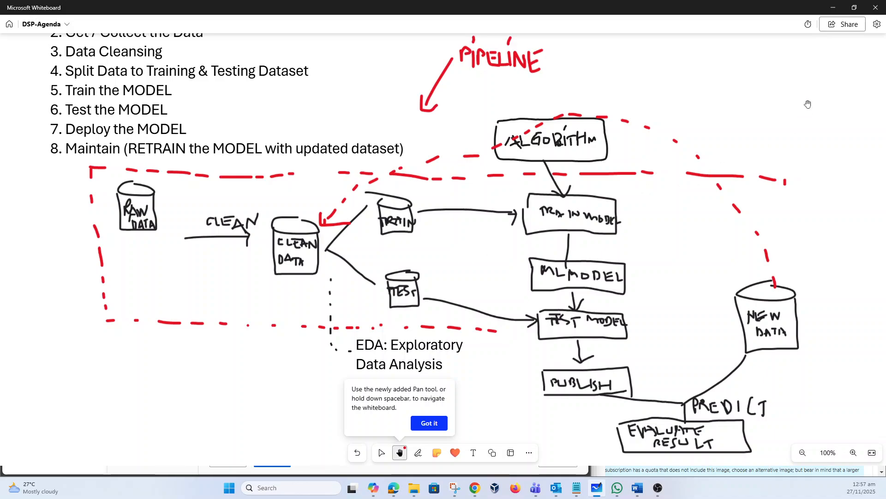
pyautogui.click(834, 7)
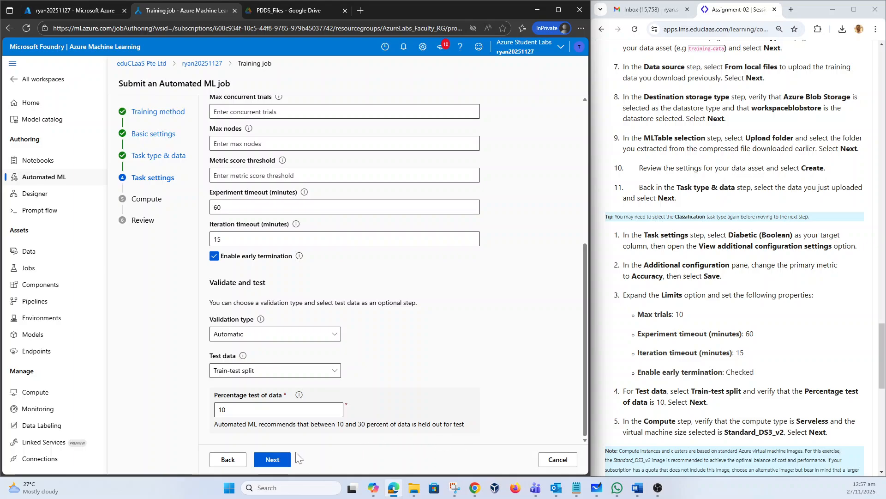
pyautogui.click(280, 458)
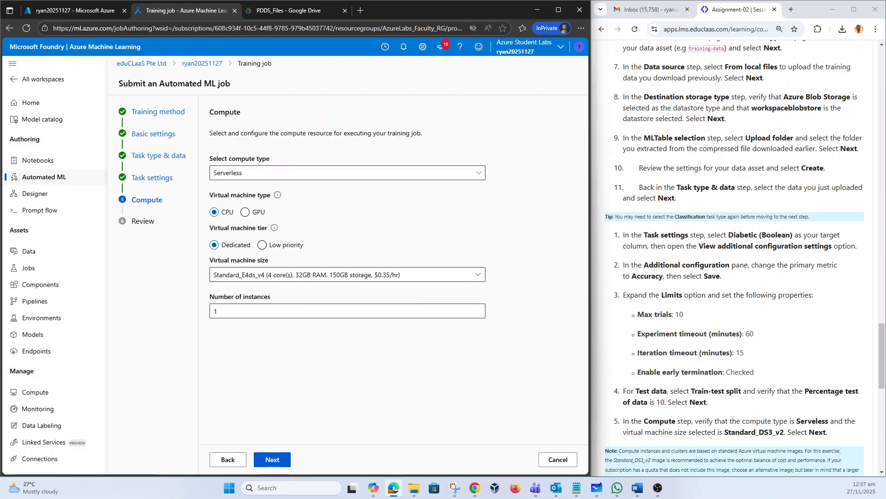
# Step: Check the assignment's compute instructions and choose Standard_D3_v2 as the virtual machine size for the serverless compute
pyautogui.scroll(-2, 734, 258)
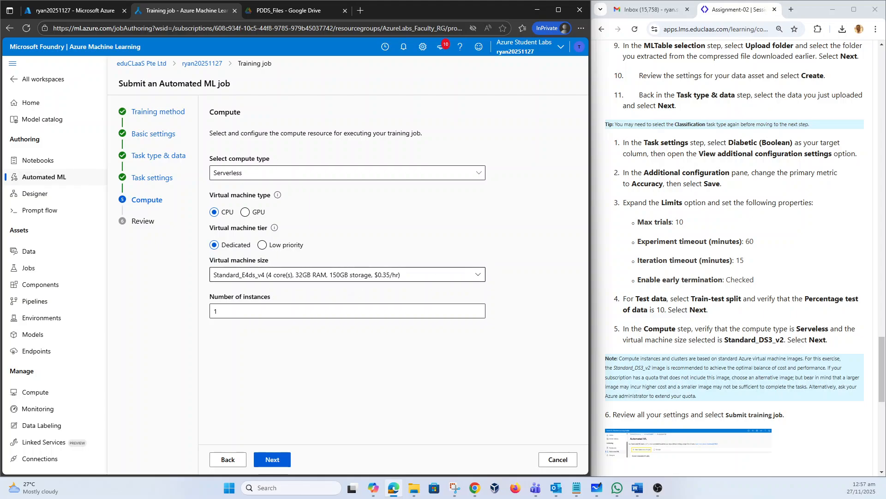
pyautogui.click(438, 274)
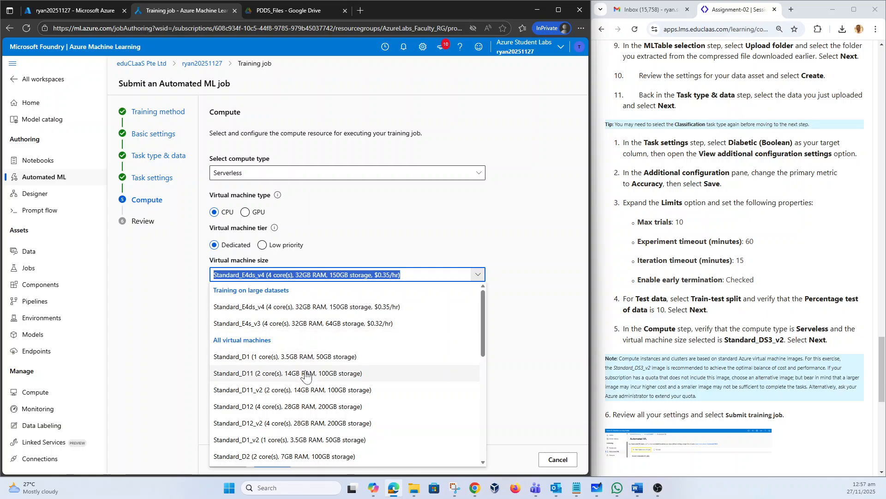
pyautogui.scroll(-3, 306, 374)
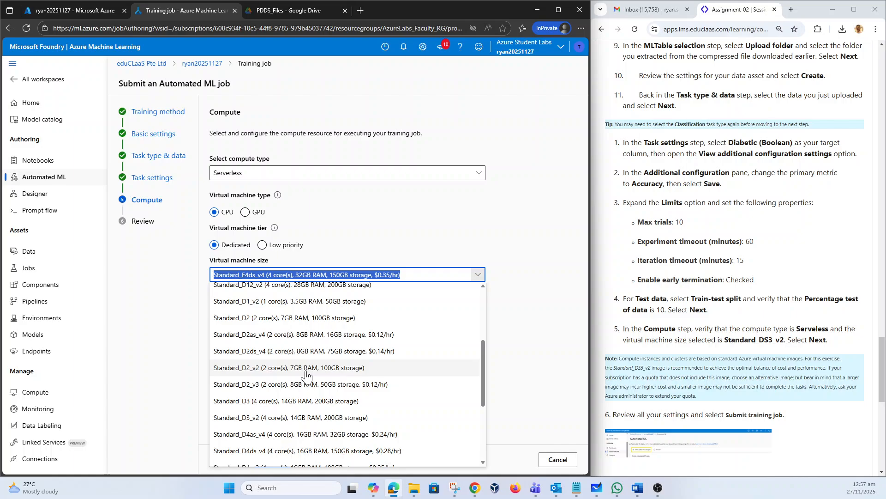
pyautogui.scroll(-3, 306, 374)
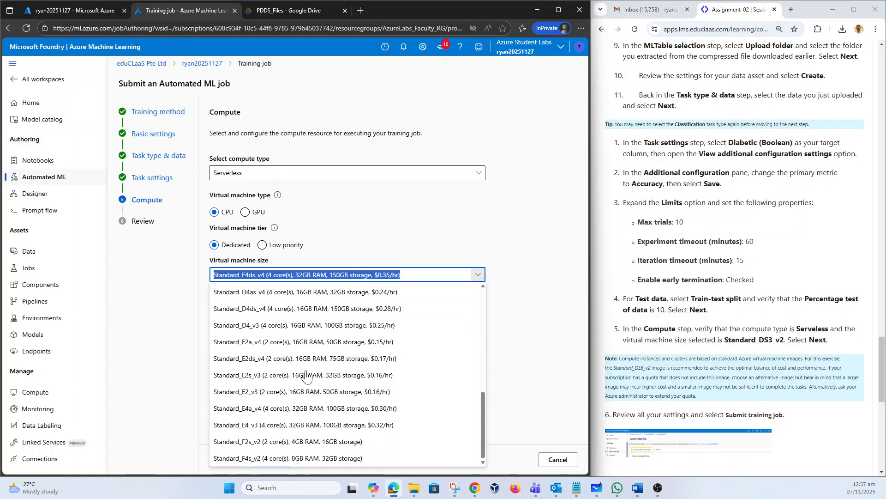
pyautogui.scroll(5, 306, 375)
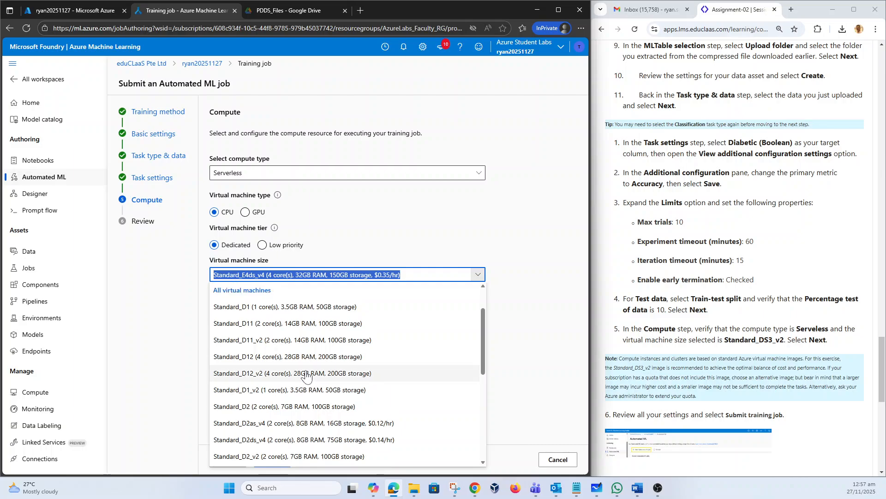
pyautogui.scroll(-3, 307, 376)
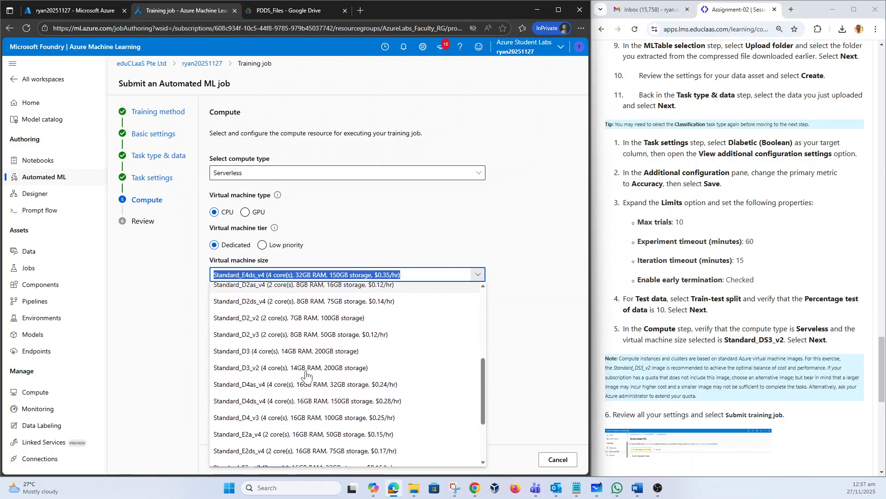
pyautogui.click(268, 372)
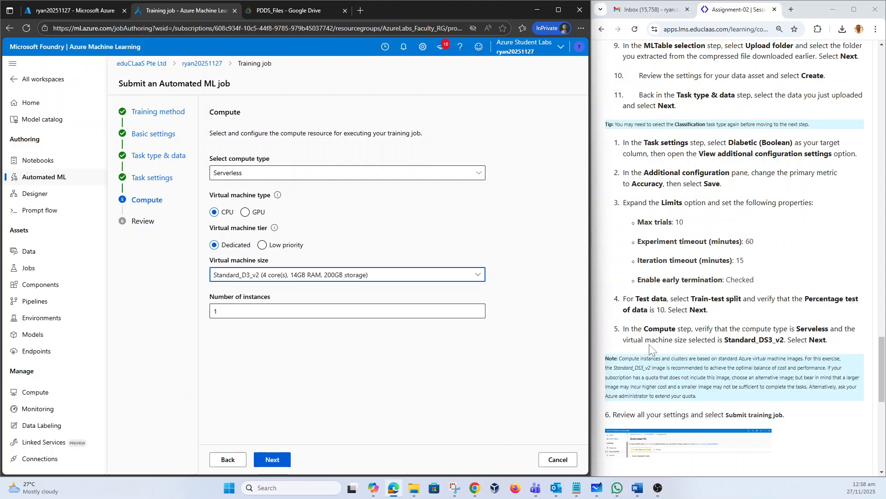
# Step: Accept the compute settings, continue to the job's review page, and read on to the Part 4 instructions of the assignment
pyautogui.scroll(-4, 650, 349)
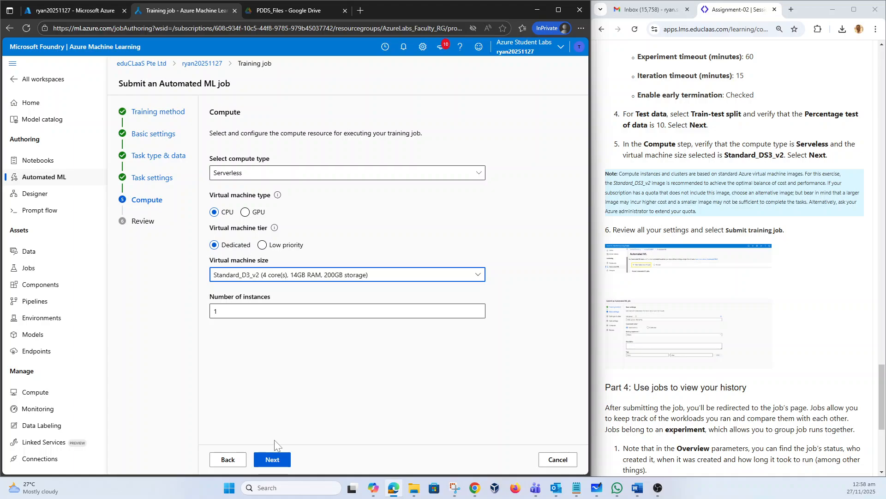
pyautogui.click(279, 459)
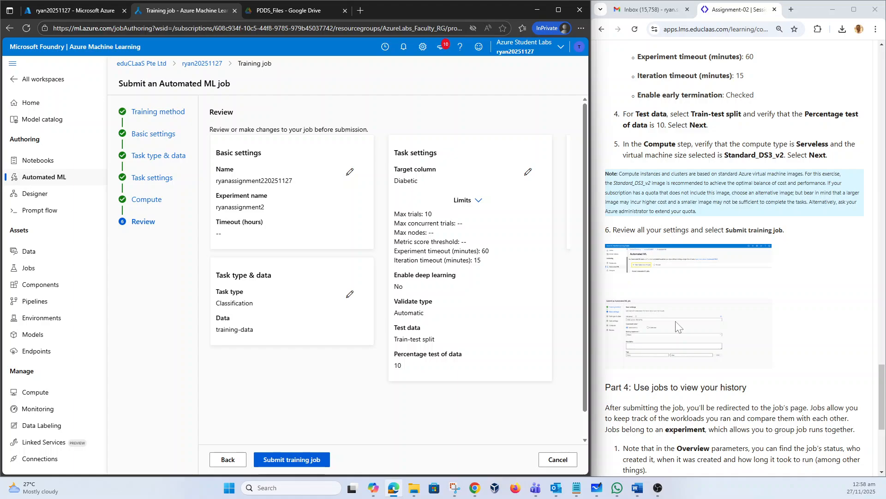
pyautogui.scroll(-4, 686, 332)
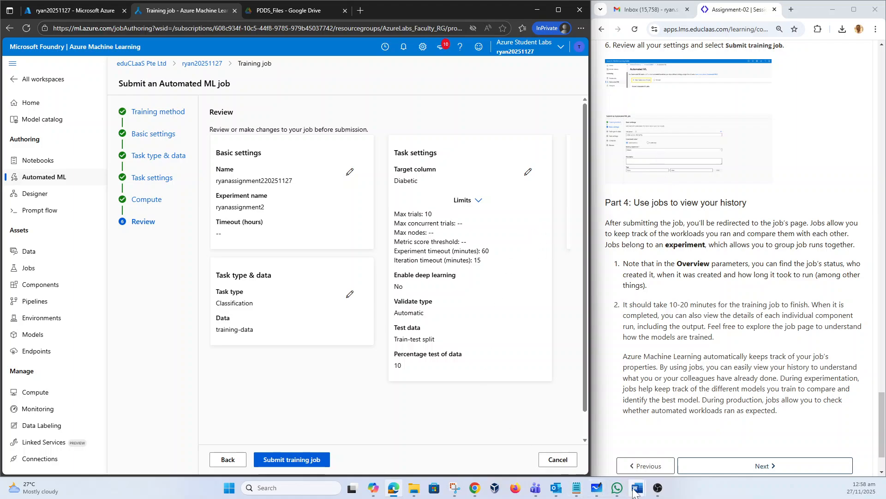
# Step: Check in the Word submission document which screenshot Task 3 requires, and return to the job review page
pyautogui.moveTo(637, 488)
pyautogui.click(651, 454)
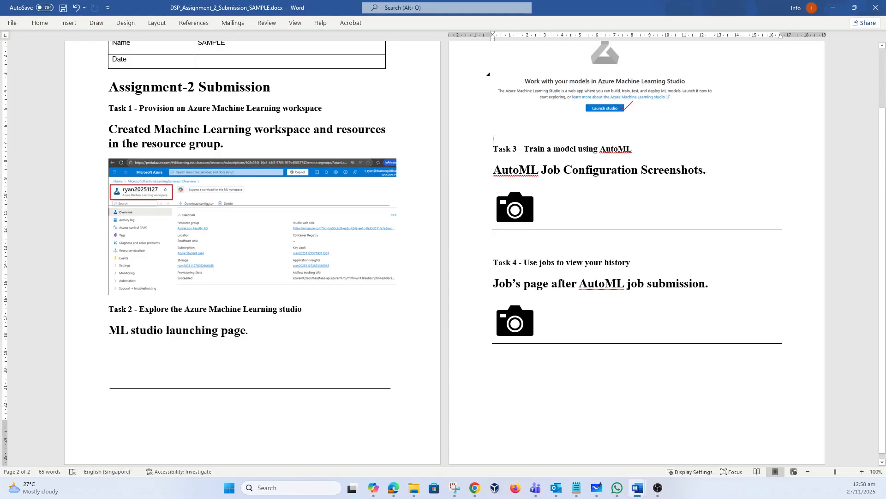
pyautogui.click(833, 8)
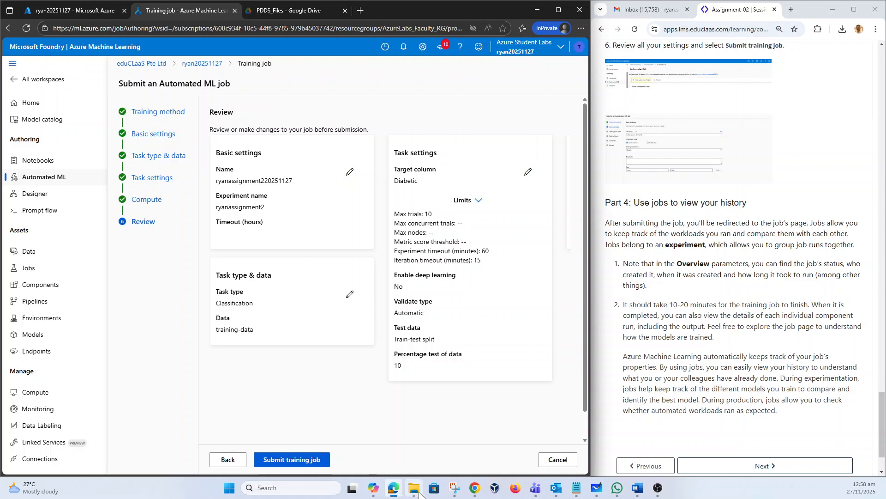
# Step: Switch to Snipping Tool and capture the browser window showing the Automated ML job review page
pyautogui.click(455, 488)
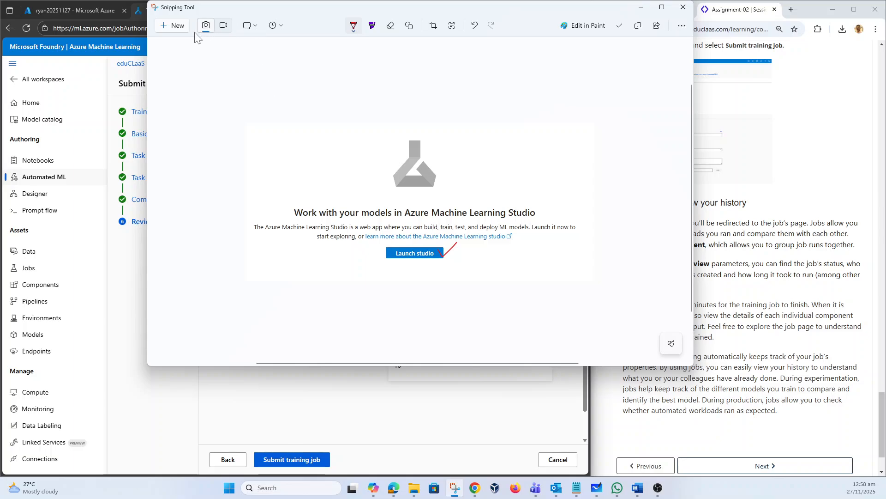
pyautogui.click(176, 26)
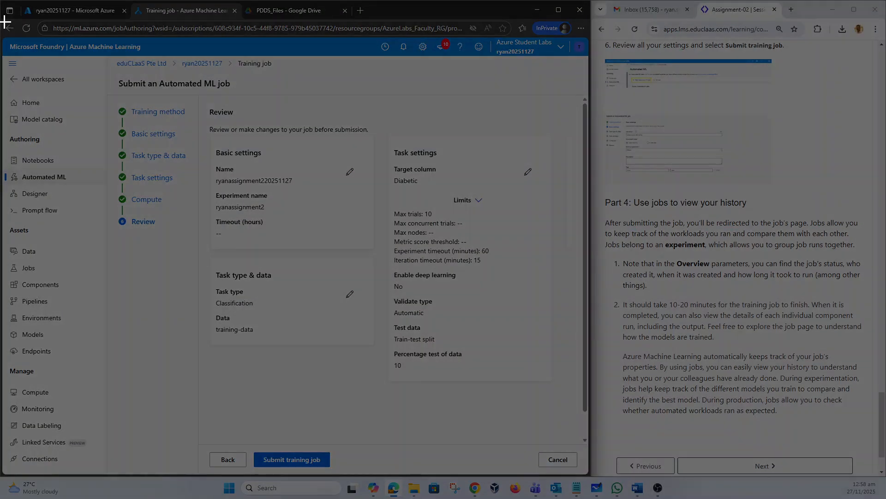
pyautogui.moveTo(4, 21); pyautogui.dragTo(588, 475)
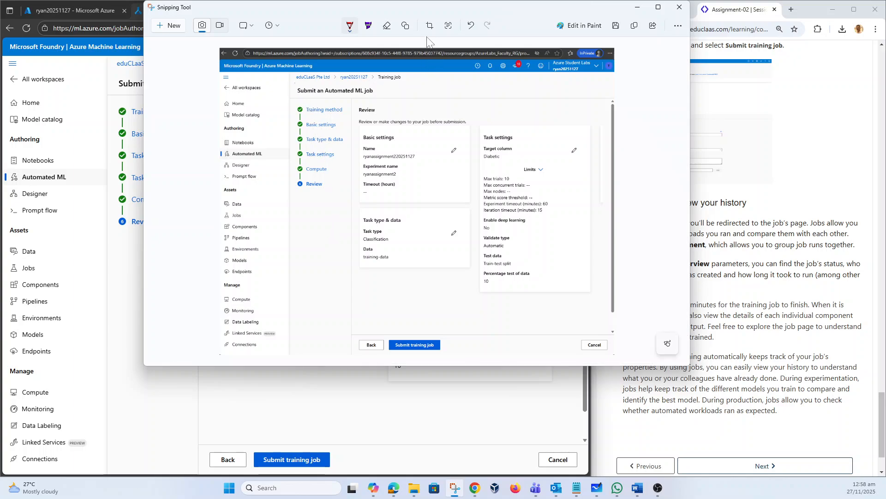
# Step: Outline the heading "Submit an Automated ML job" with a red rectangle on the captured screenshot
pyautogui.click(405, 25)
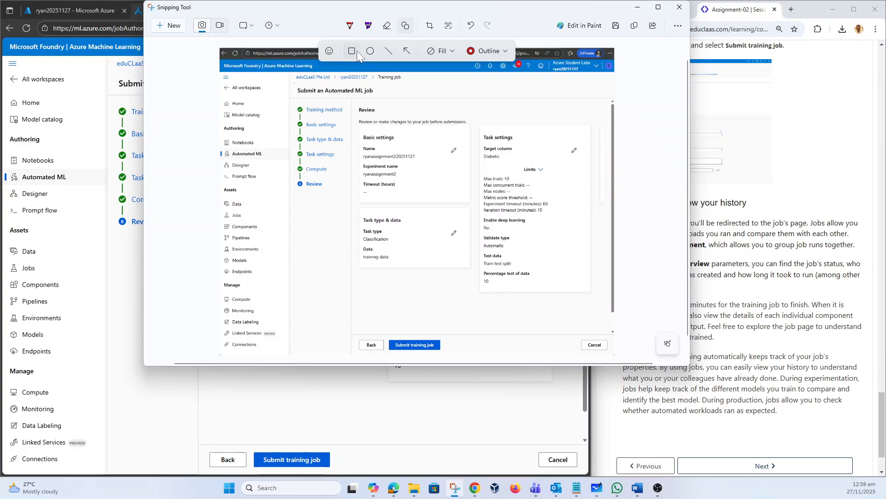
pyautogui.click(357, 53)
pyautogui.moveTo(291, 86); pyautogui.dragTo(377, 95)
pyautogui.click(713, 343)
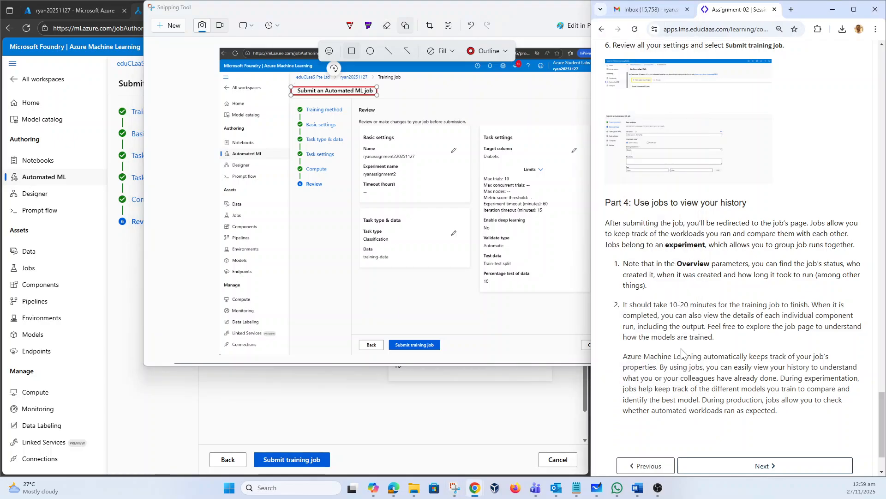
# Step: Switch to the Word submission document and replace the Task 3 camera placeholder with the annotated screenshot
pyautogui.moveTo(640, 490)
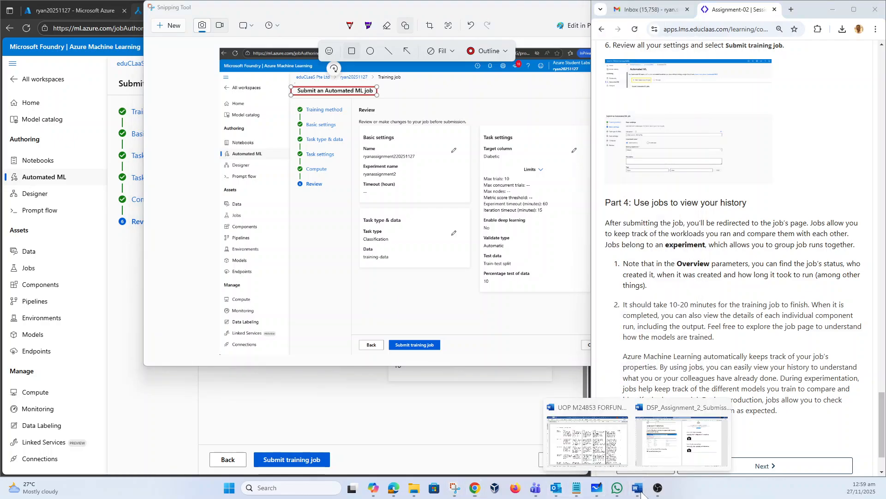
pyautogui.click(685, 441)
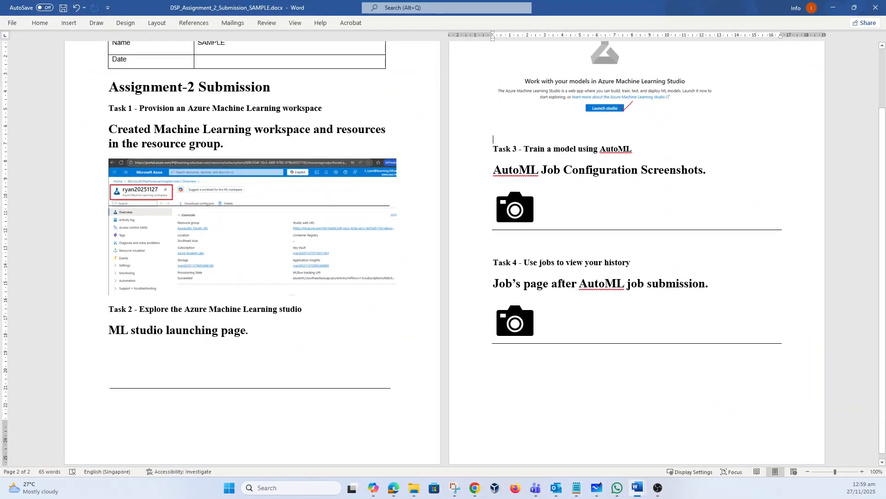
pyautogui.click(530, 218)
pyautogui.hotkey('ctrl', 'v')
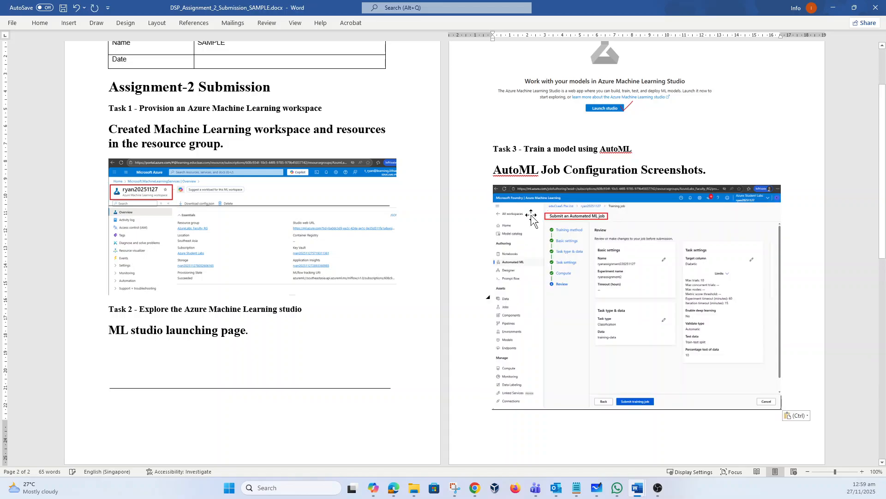
# Step: Shrink the pasted Task 3 screenshot proportionally, and check the Task 4 section that follows it
pyautogui.click(649, 314)
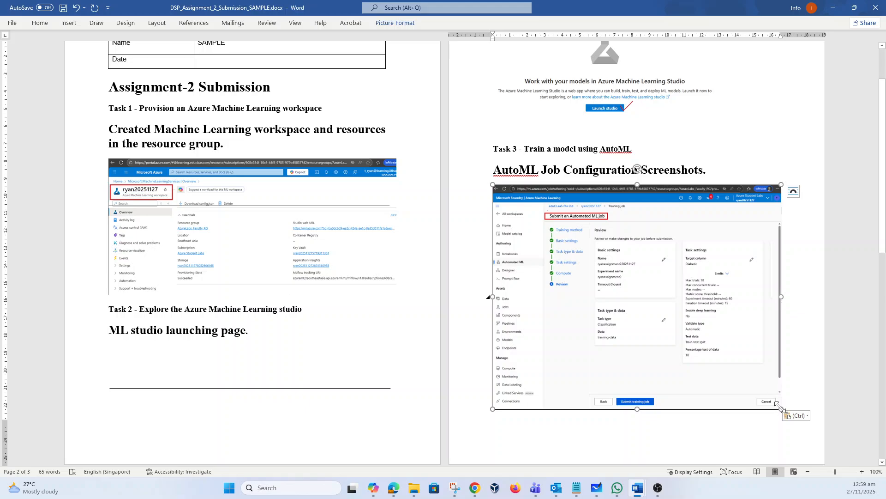
pyautogui.moveTo(777, 405); pyautogui.dragTo(740, 382)
pyautogui.click(779, 341)
pyautogui.scroll(-5, 778, 341)
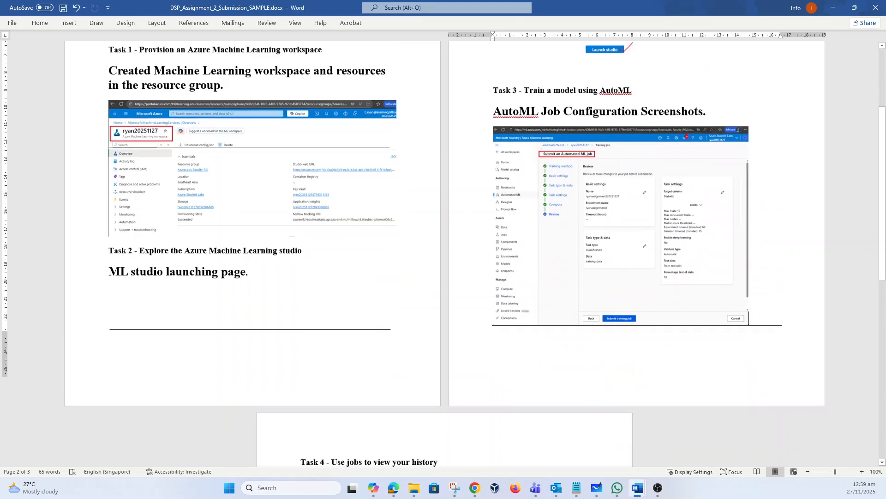
pyautogui.scroll(-3, 328, 295)
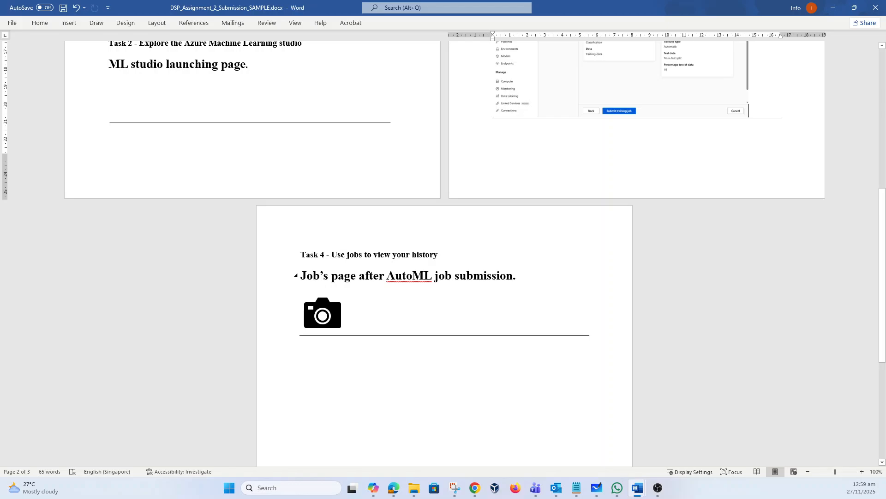
# Step: Return to Azure Machine Learning studio, recheck the assignment's submission instruction, and submit the training job
pyautogui.click(833, 8)
pyautogui.click(495, 371)
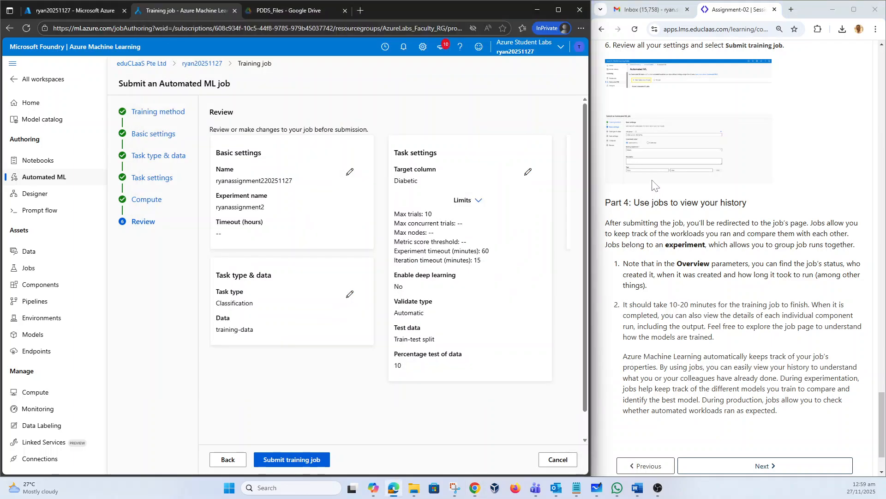
pyautogui.scroll(4, 654, 184)
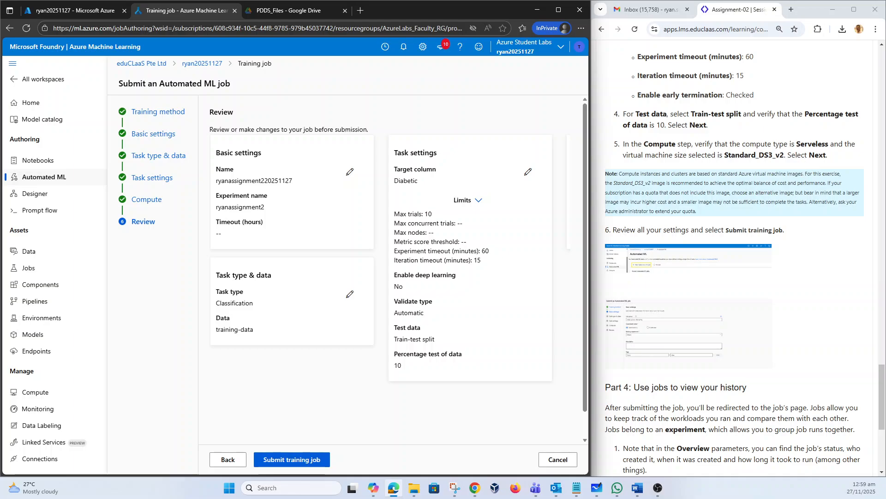
pyautogui.scroll(-3, 734, 185)
pyautogui.click(291, 459)
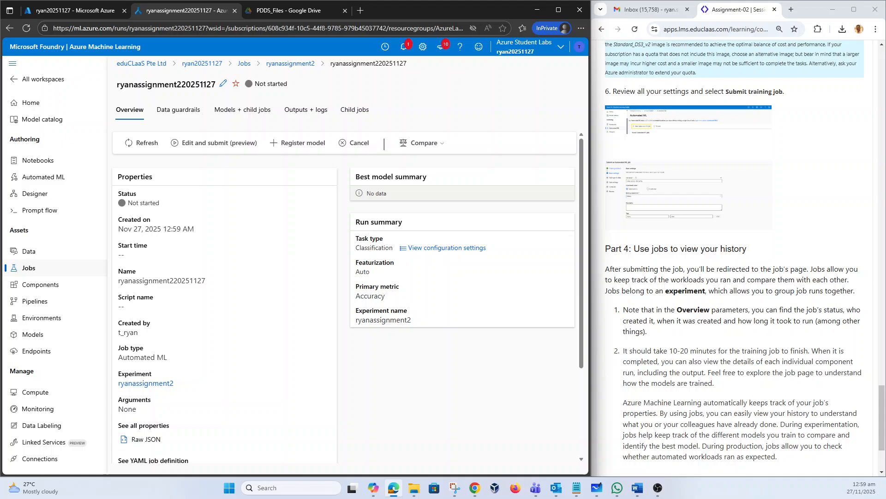
# Step: Read the remaining Part 4 instructions and review the submitted job's overview, including its status, properties and tags
pyautogui.scroll(-3, 851, 300)
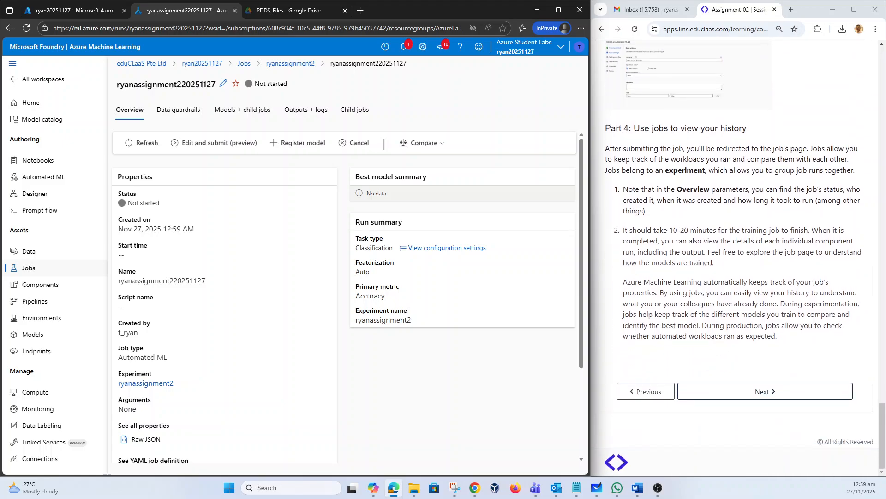
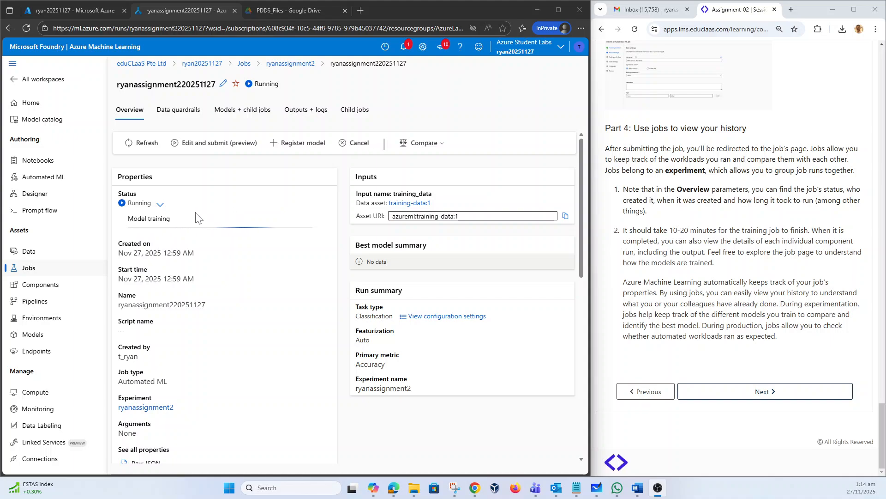
pyautogui.click(162, 209)
pyautogui.click(161, 205)
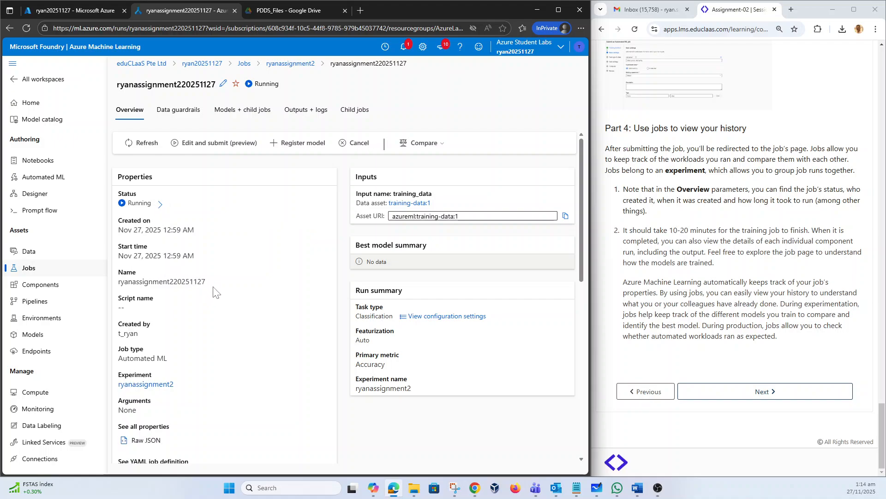
pyautogui.scroll(-2, 214, 295)
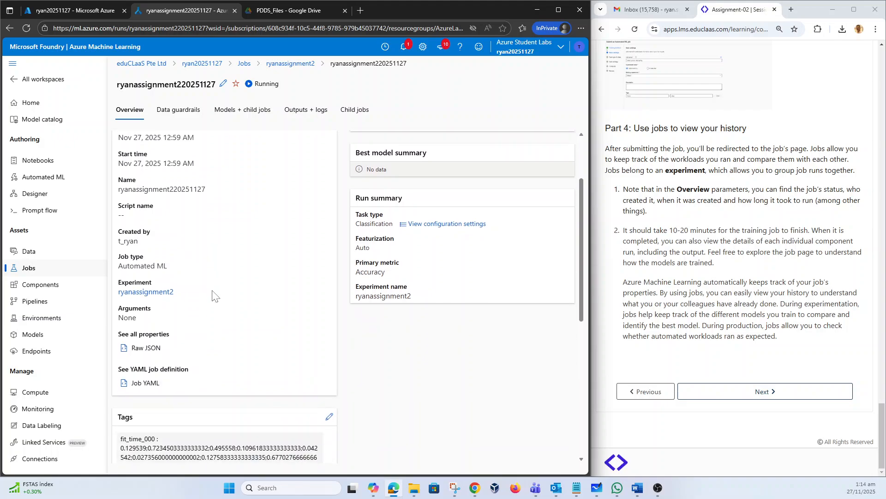
pyautogui.scroll(-10, 213, 294)
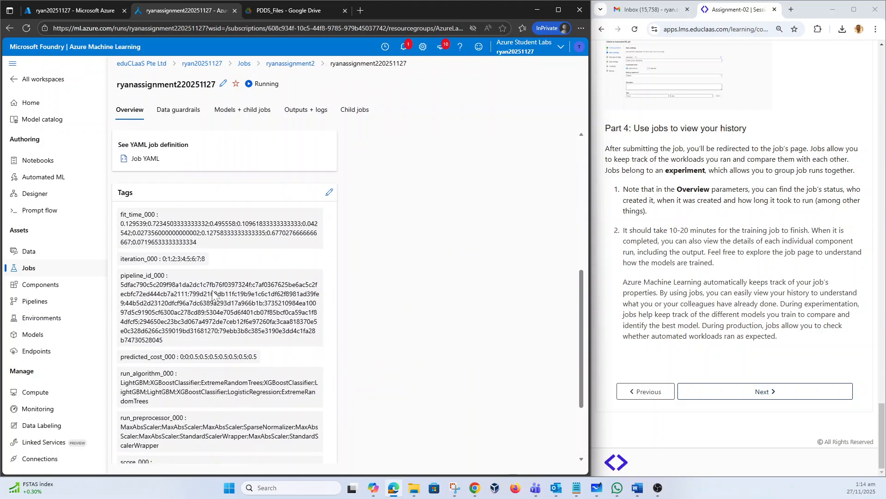
pyautogui.scroll(15, 212, 290)
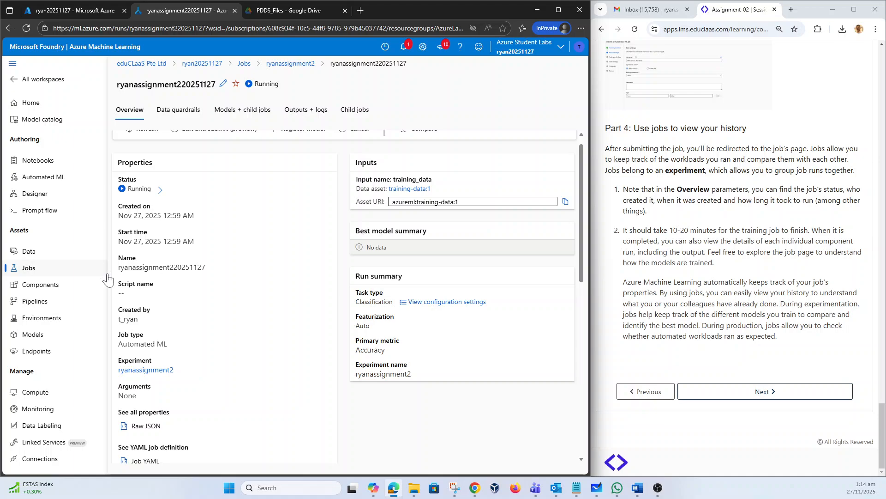
# Step: View all jobs in the workspace, dismiss the filter tip, and expand the AutoML job to look through its child jobs and their statuses
pyautogui.click(39, 274)
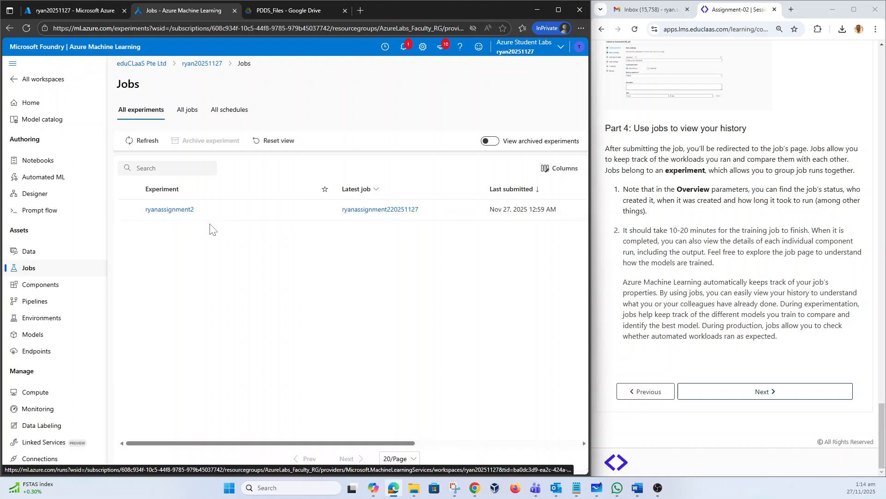
pyautogui.click(186, 110)
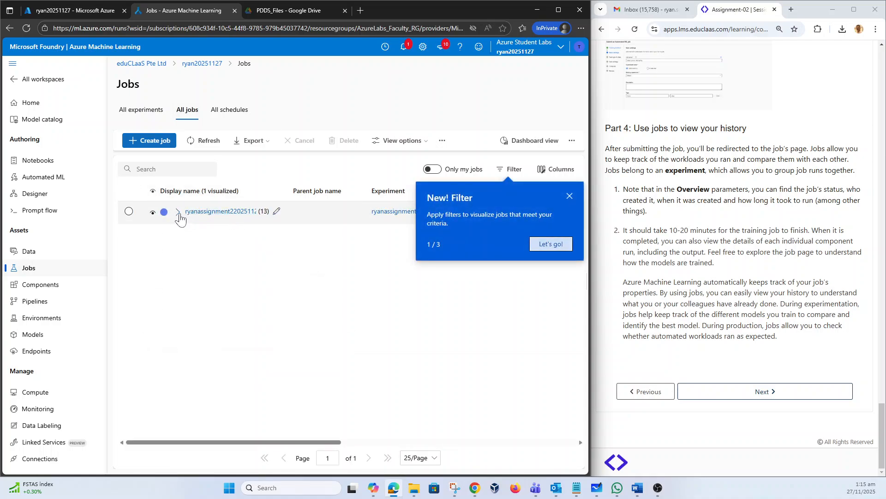
pyautogui.click(569, 196)
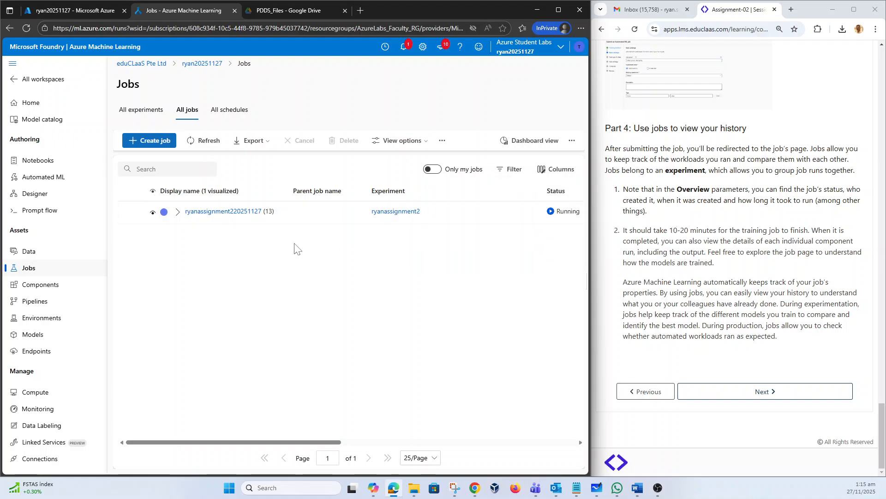
pyautogui.click(178, 214)
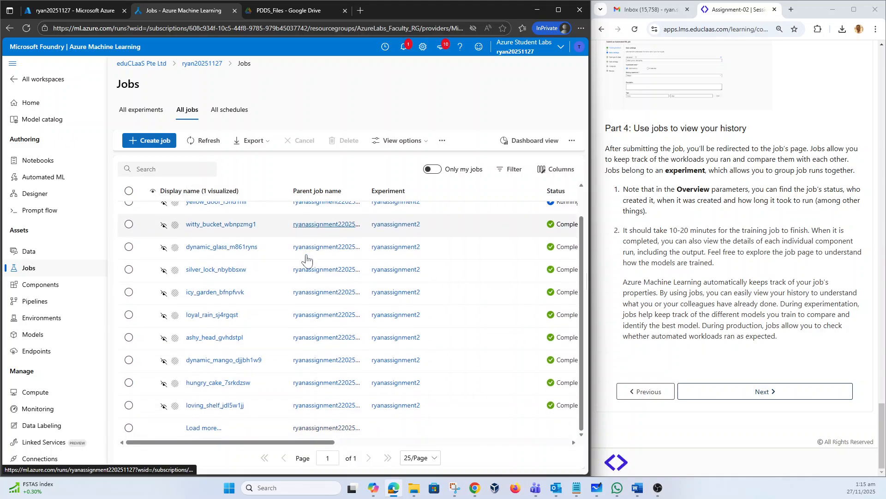
pyautogui.scroll(-1, 307, 258)
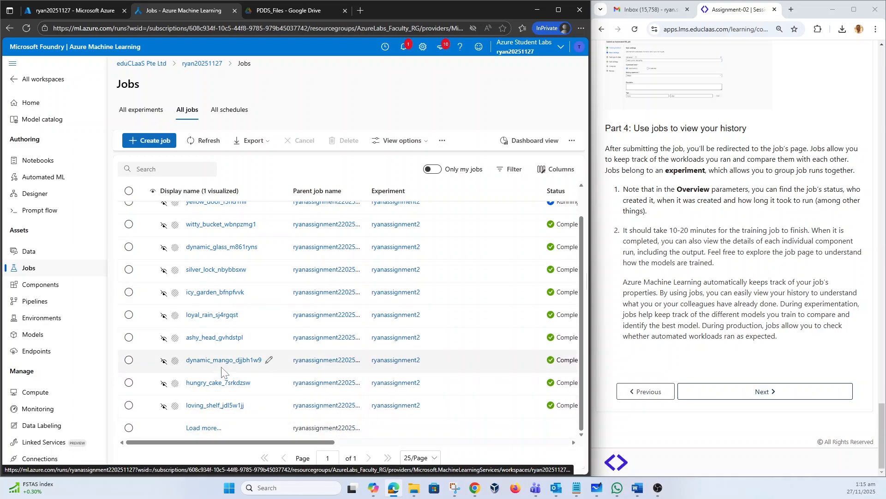
pyautogui.scroll(1, 224, 365)
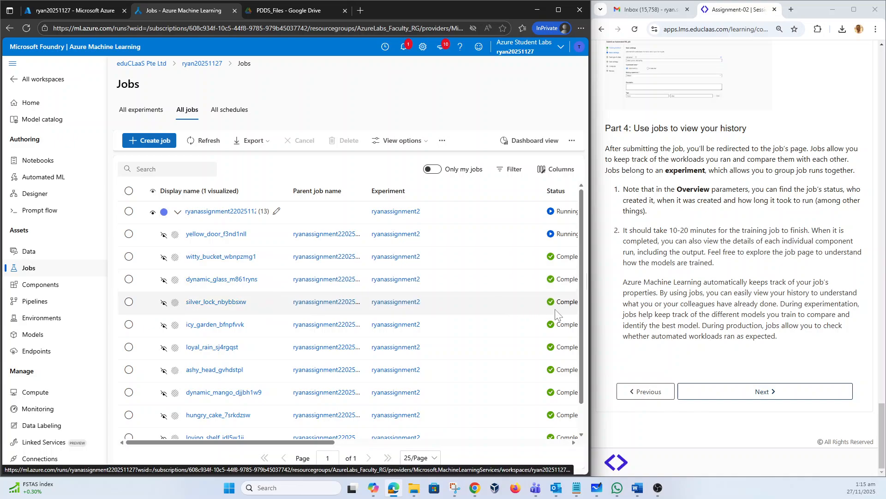
pyautogui.moveTo(581, 327); pyautogui.dragTo(583, 387)
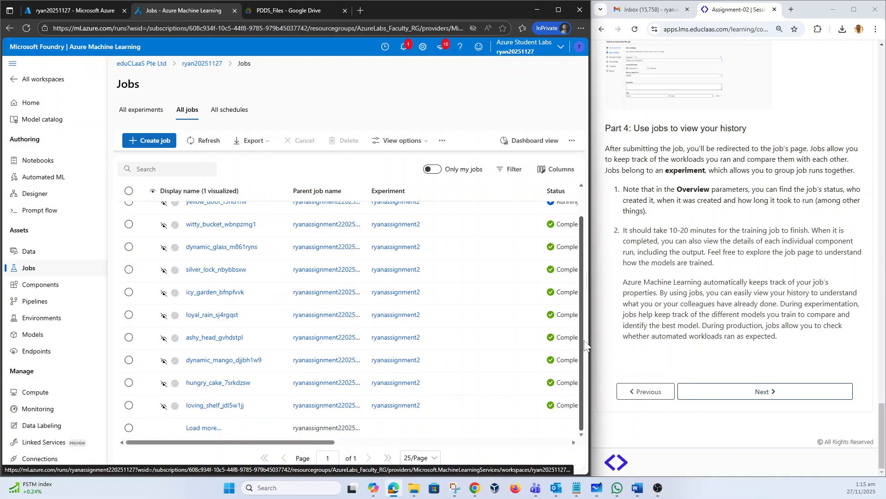
pyautogui.moveTo(585, 346); pyautogui.dragTo(585, 307)
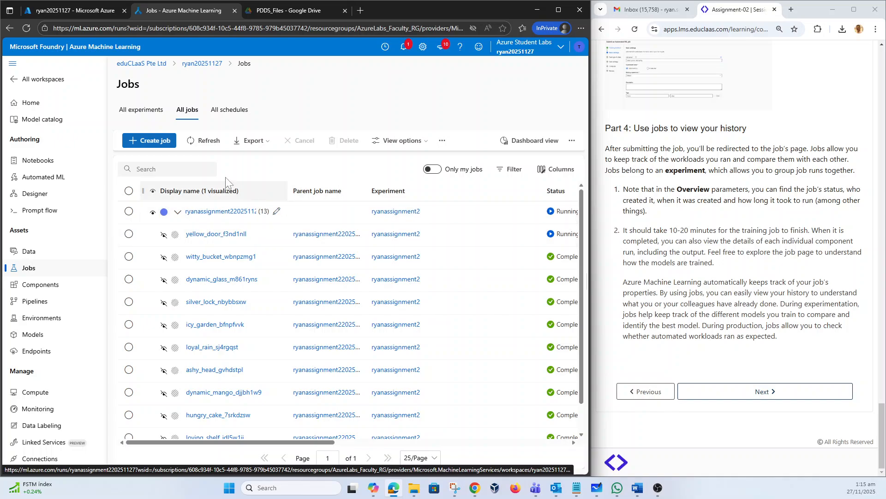
# Step: Refresh the list of all jobs and reopen the AutoML parent job's overview page
pyautogui.click(196, 143)
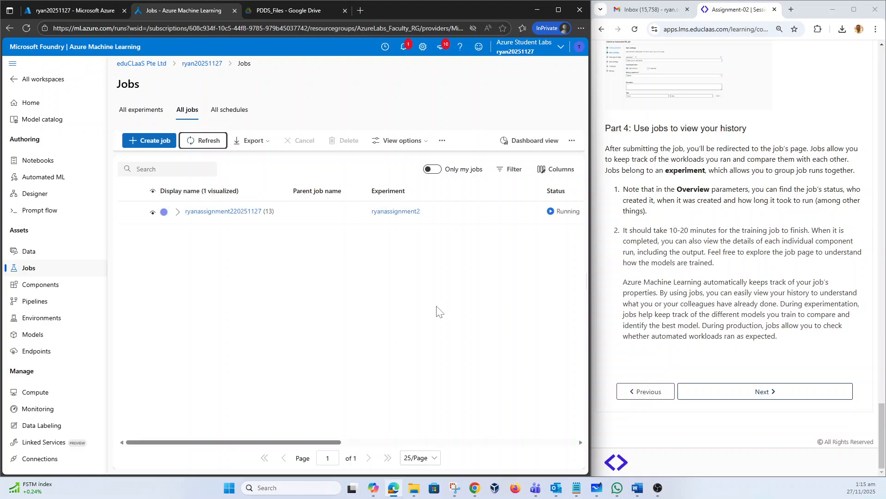
pyautogui.click(230, 212)
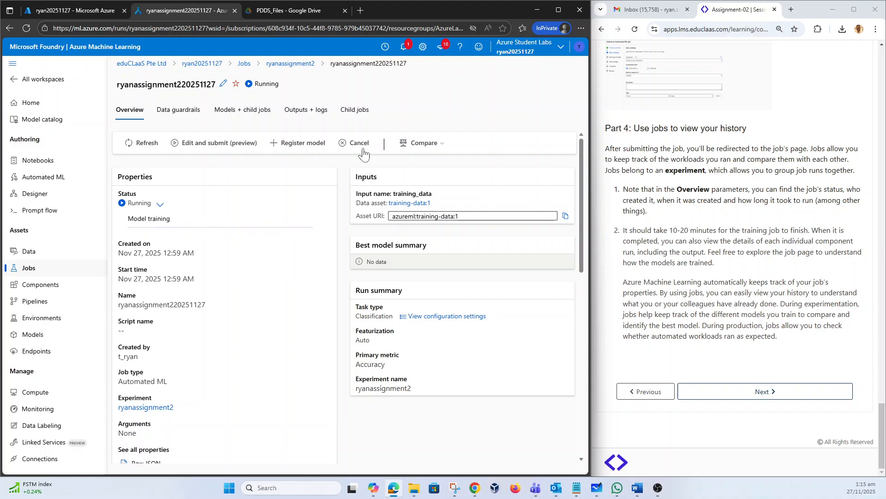
# Step: Refresh the AutoML job's overview and open the details of its best_model output
pyautogui.click(143, 144)
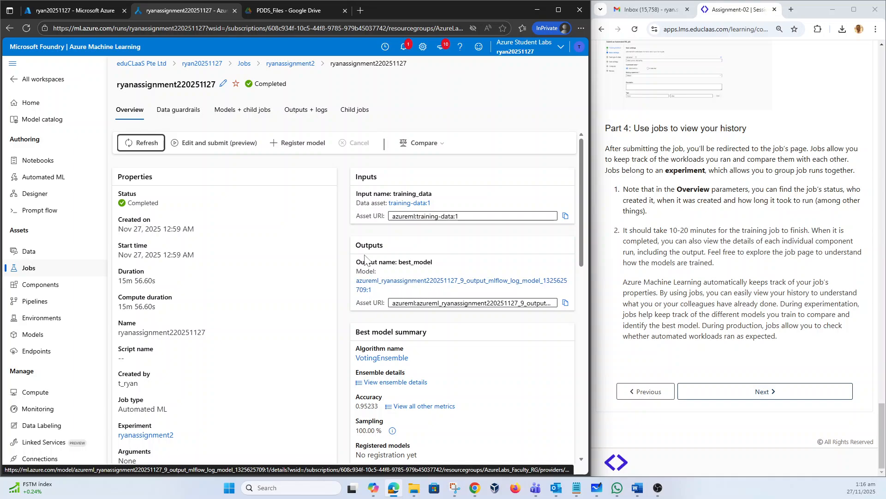
pyautogui.click(383, 280)
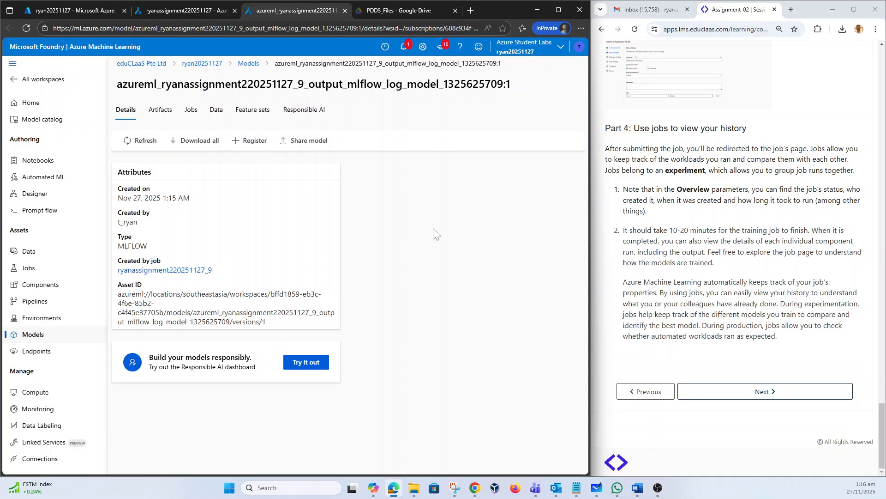
# Step: Check in the Word submission document which screenshot Task 4 requires, and return to the studio
pyautogui.click(638, 489)
pyautogui.click(655, 463)
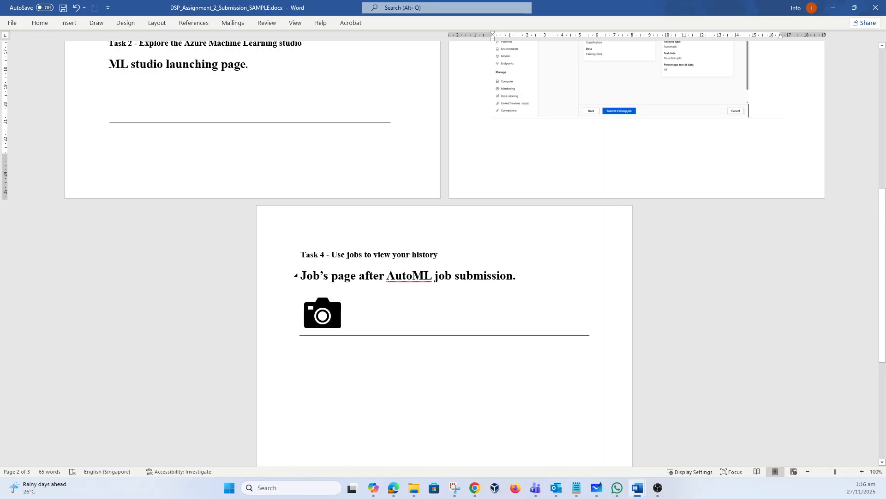
pyautogui.click(833, 8)
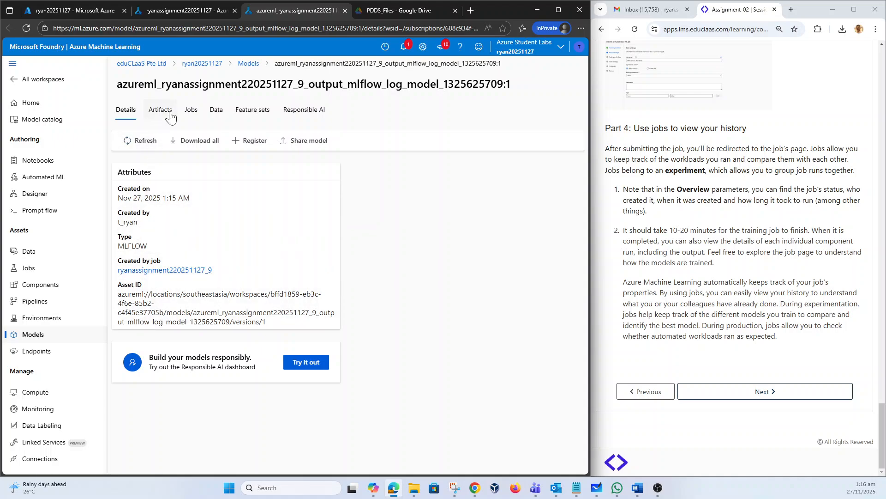
# Step: Look at the jobs linked to the best model and reopen the AutoML job's overview from the list of all jobs
pyautogui.click(194, 115)
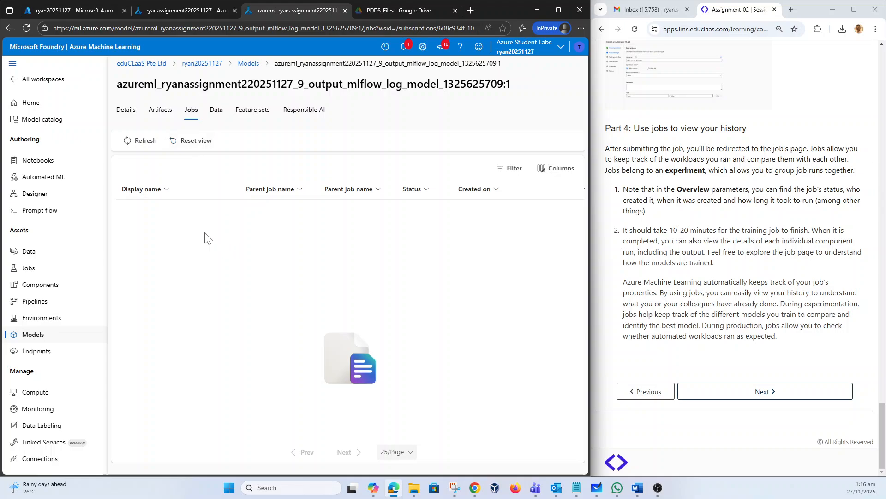
pyautogui.click(29, 271)
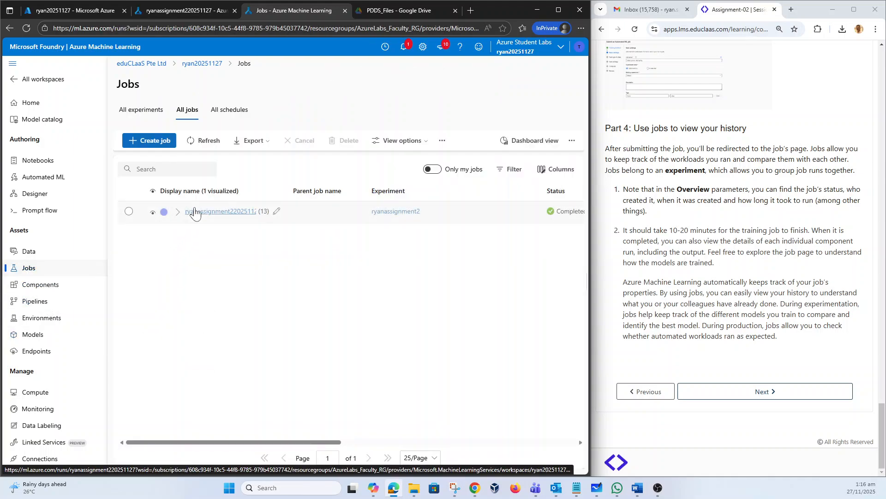
pyautogui.click(220, 212)
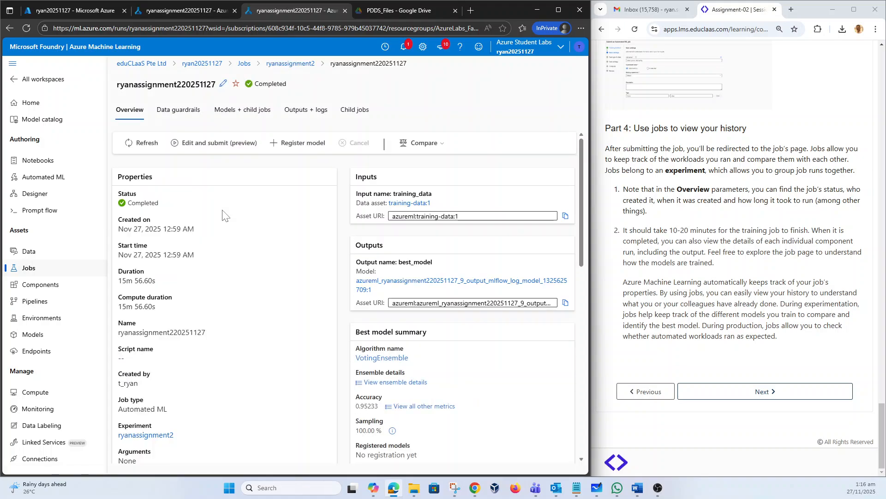
# Step: Capture the AutoML job's overview page with Snipping Tool and outline its Status property with a red rectangle
pyautogui.click(455, 490)
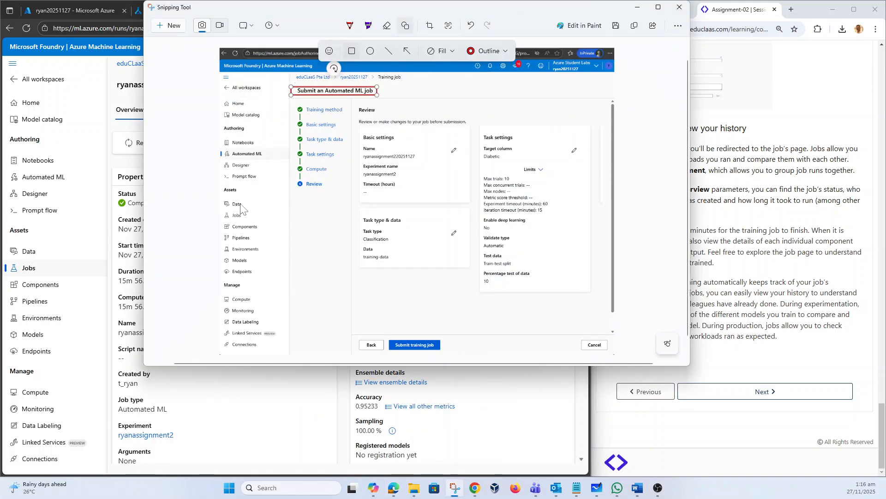
pyautogui.click(169, 26)
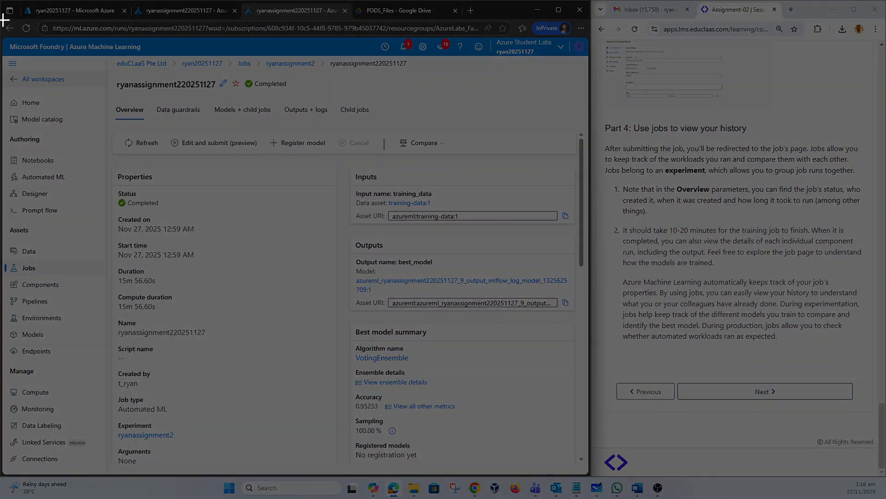
pyautogui.moveTo(3, 19); pyautogui.dragTo(582, 467)
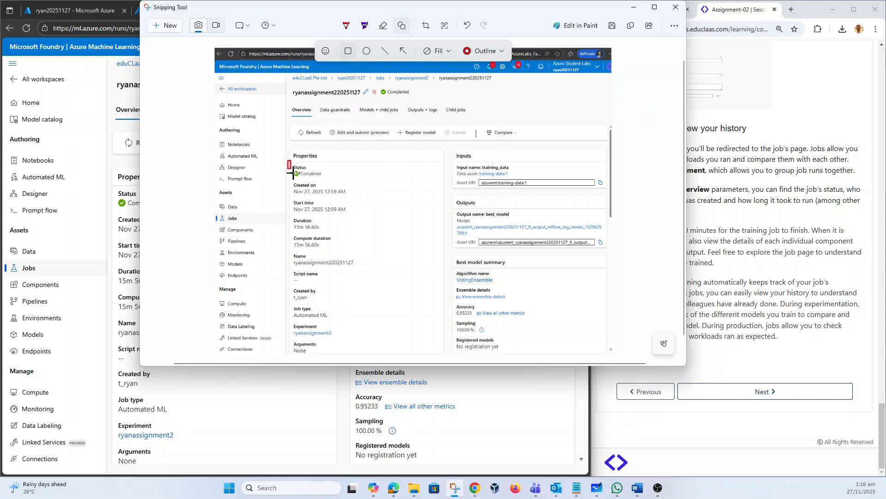
pyautogui.moveTo(293, 172); pyautogui.dragTo(335, 179)
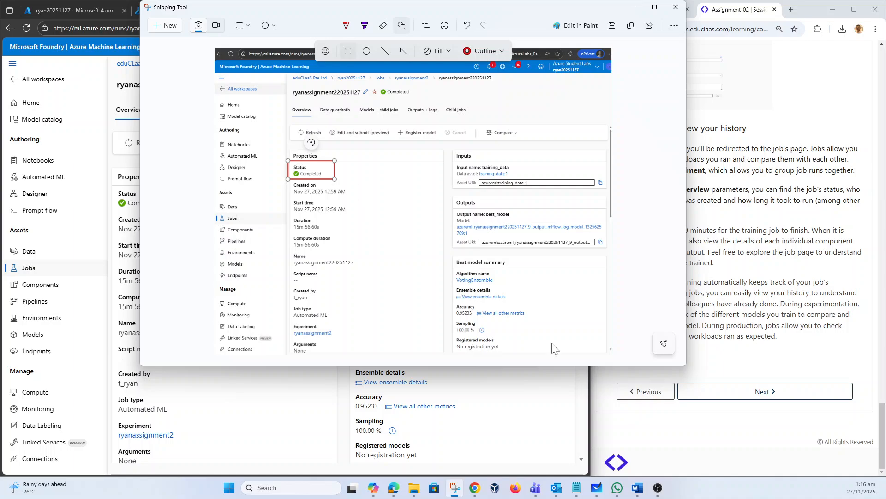
# Step: Replace the camera placeholder under Task 4 in the Word submission document with the job screenshot and shrink the picture slightly
pyautogui.click(637, 491)
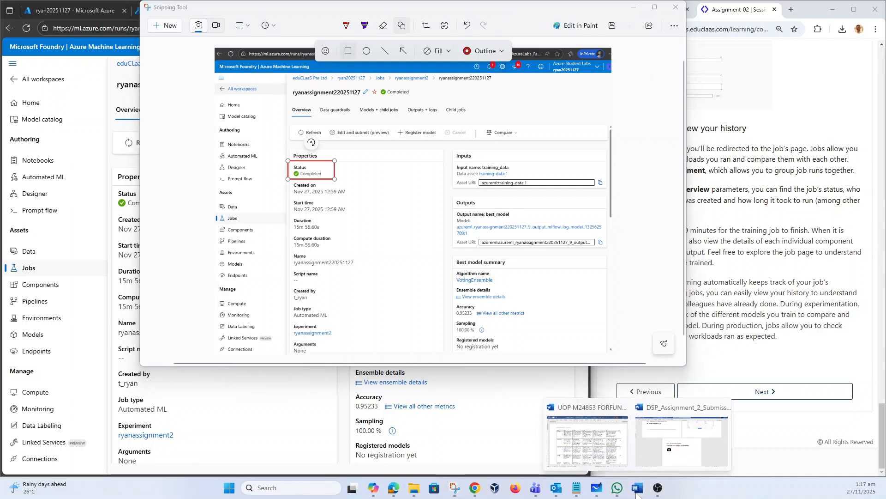
pyautogui.click(676, 439)
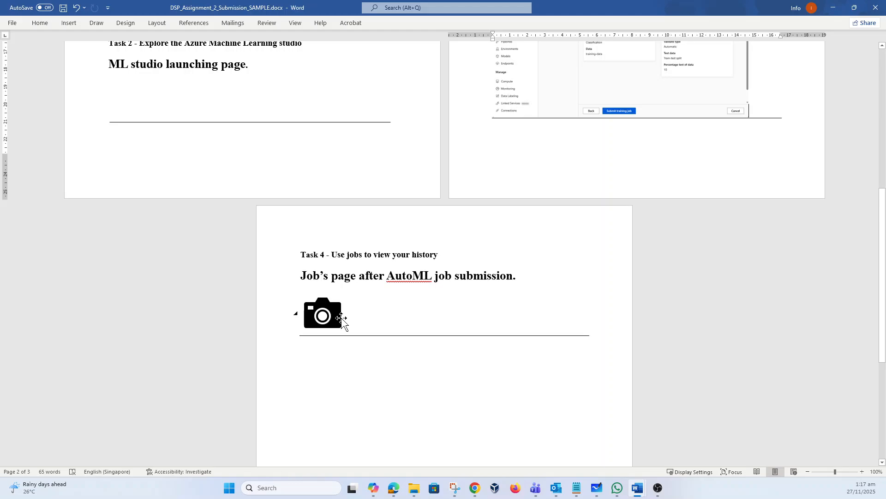
pyautogui.click(342, 322)
pyautogui.hotkey('ctrl', 'v')
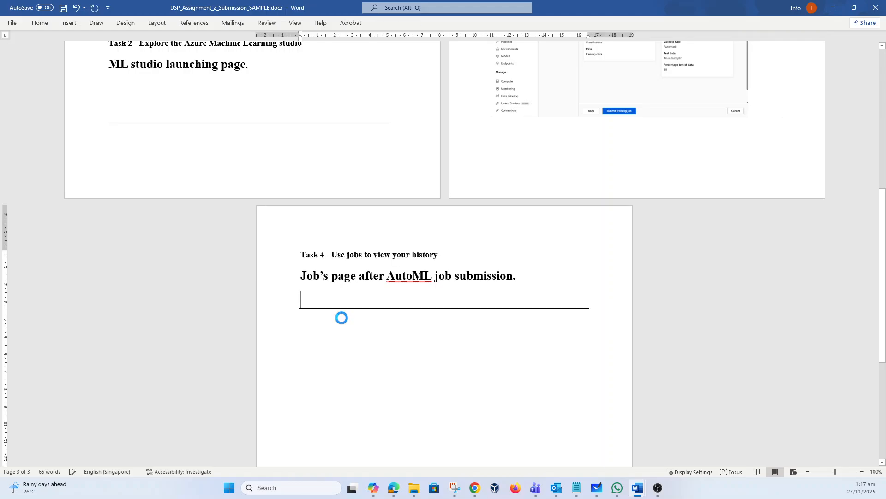
pyautogui.click(387, 342)
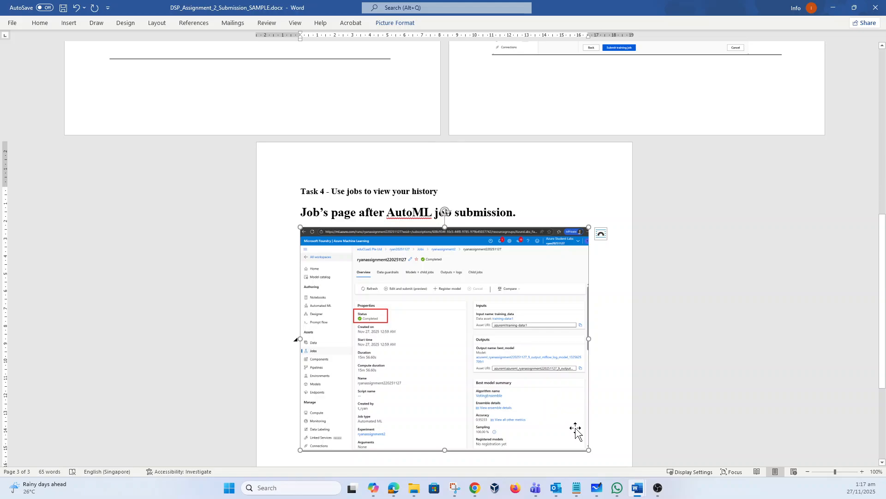
pyautogui.moveTo(588, 450); pyautogui.dragTo(548, 418)
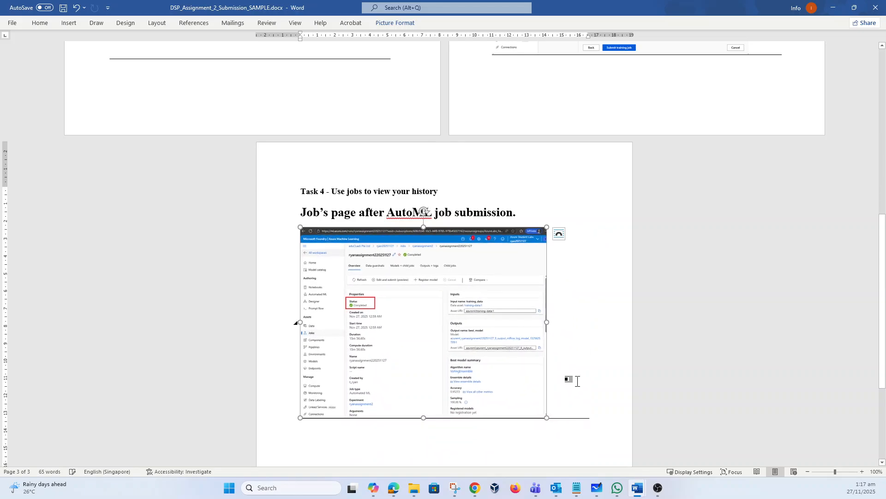
pyautogui.click(591, 254)
# Step: Save and close DSP_Assignment_2_Submission_SAMPLE.docx, and minimize Snipping Tool to return to the studio
pyautogui.scroll(10, 573, 273)
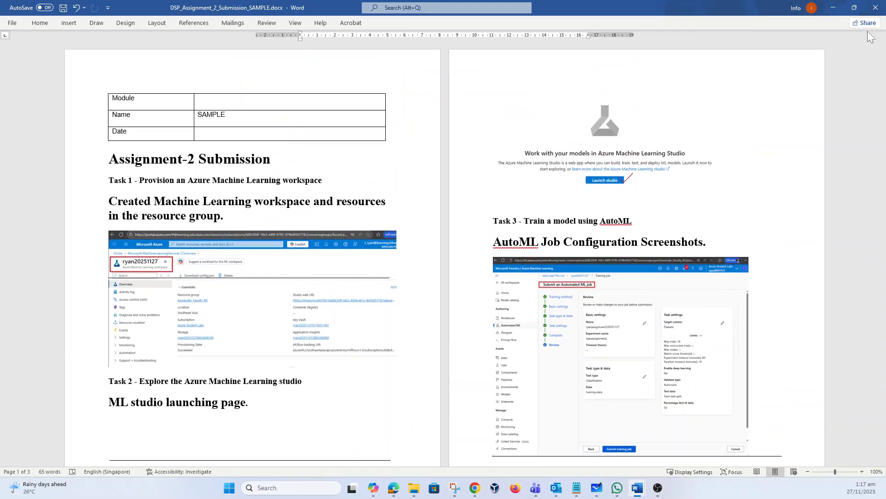
pyautogui.click(877, 13)
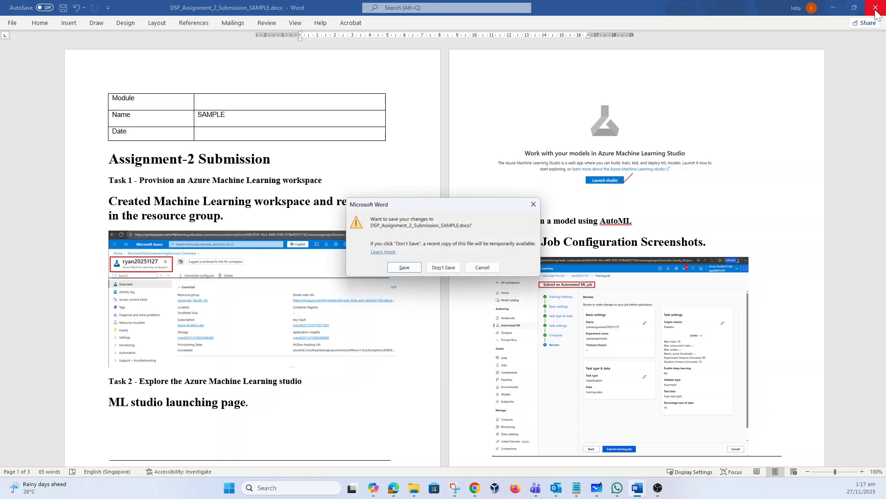
pyautogui.click(408, 269)
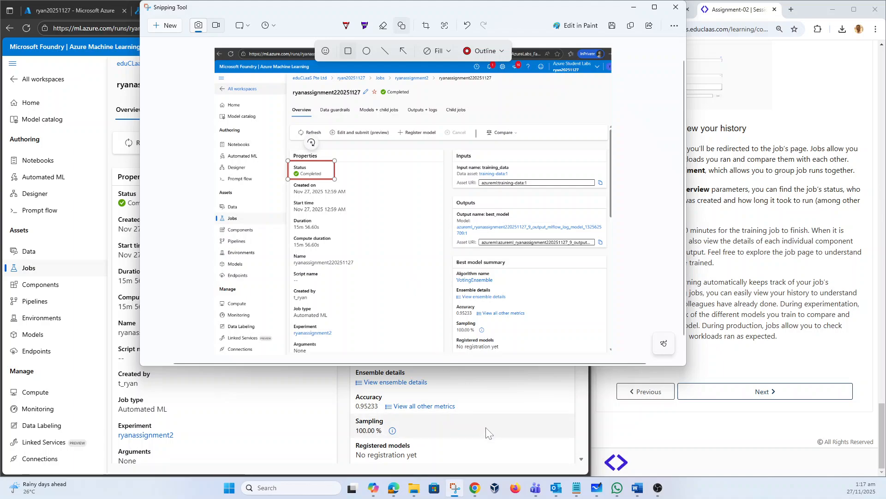
pyautogui.click(634, 7)
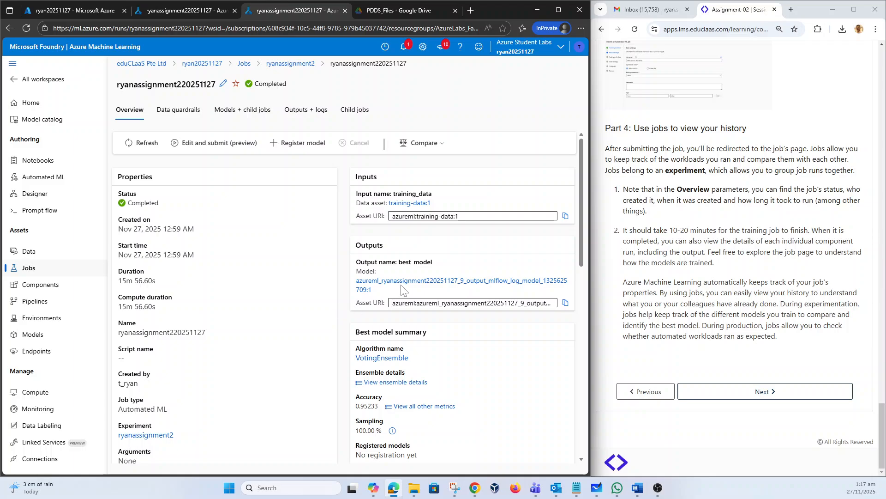
# Step: View the best model's details, the workspace's model list and home page, and return to the AutoML job's overview through the jobs list
pyautogui.click(413, 282)
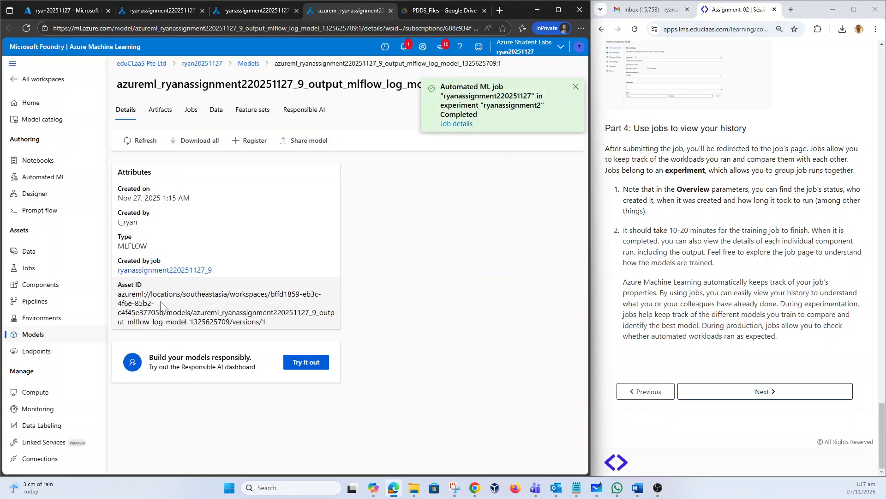
pyautogui.click(27, 336)
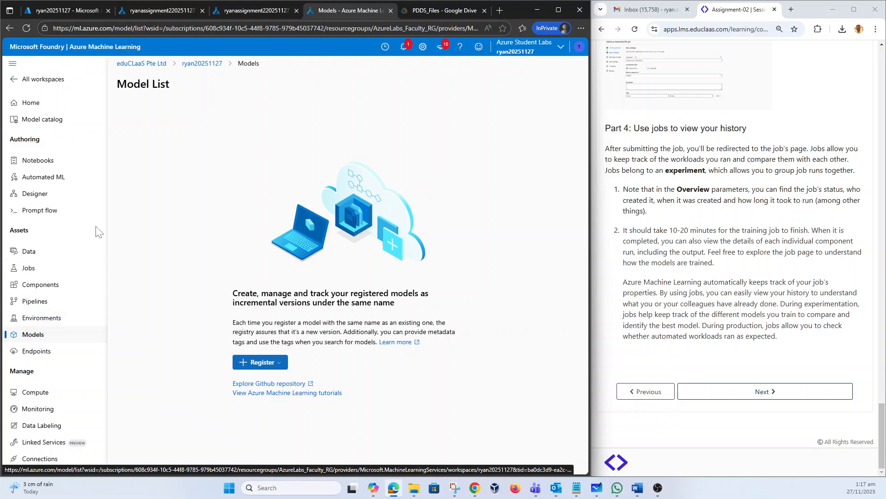
pyautogui.click(203, 64)
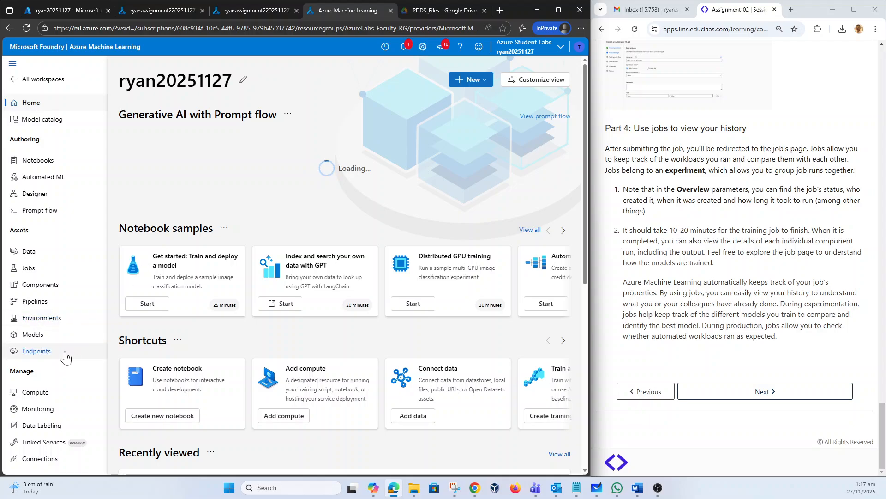
pyautogui.click(28, 269)
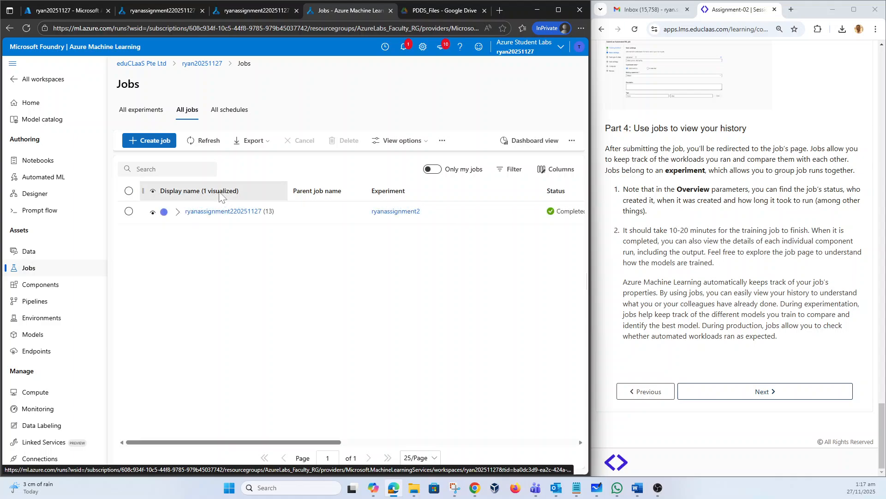
pyautogui.click(223, 197)
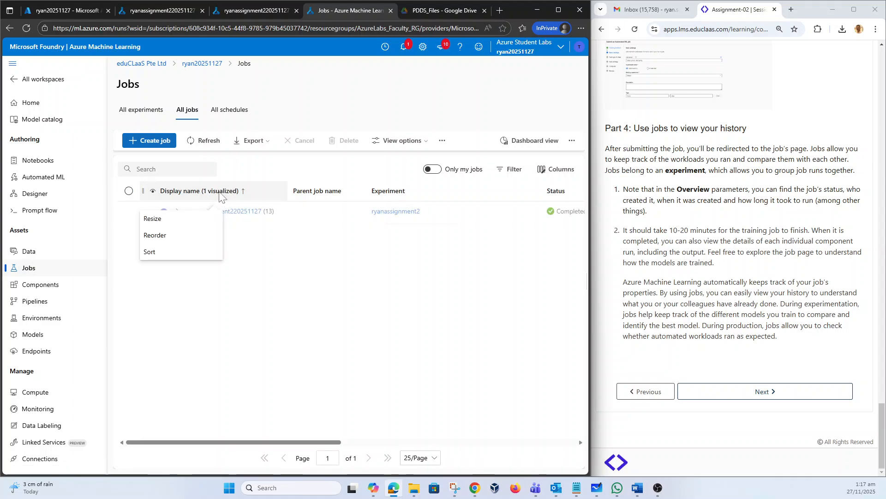
pyautogui.click(233, 212)
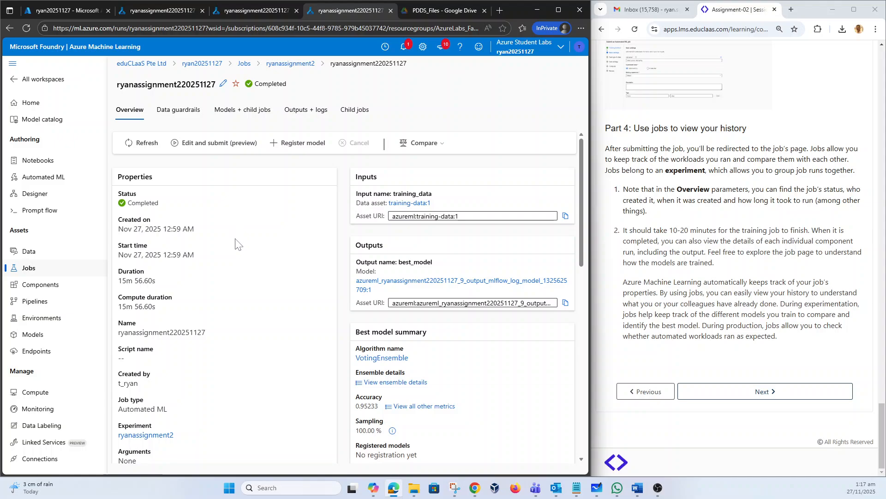
# Step: Examine the best model's artifacts inside the mlflow-model folder and its Jobs, Data, Feature sets and Responsible AI information
pyautogui.click(408, 281)
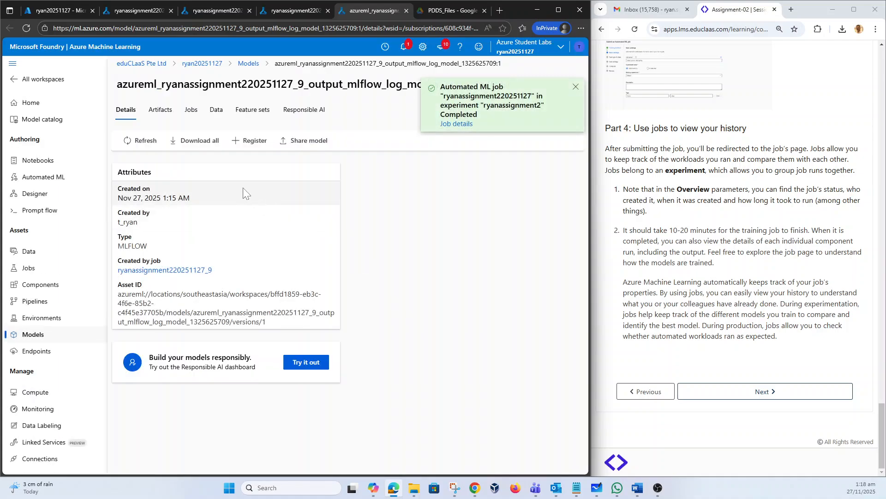
pyautogui.click(161, 113)
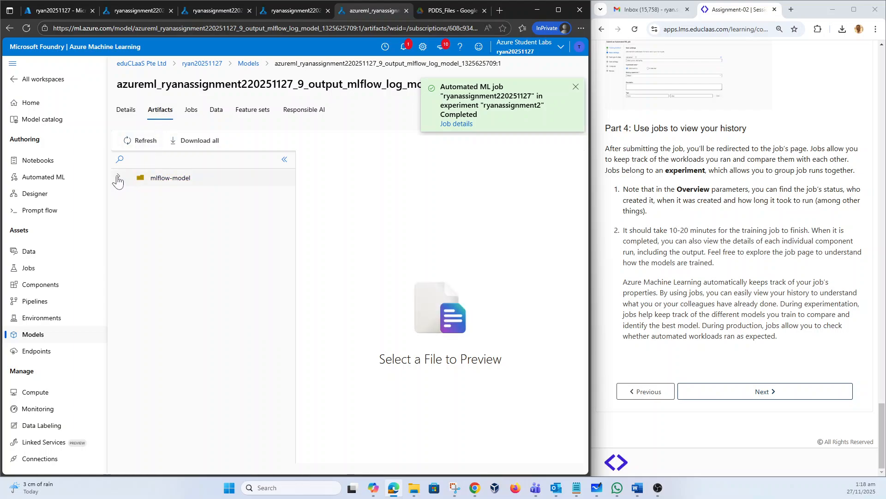
pyautogui.click(118, 178)
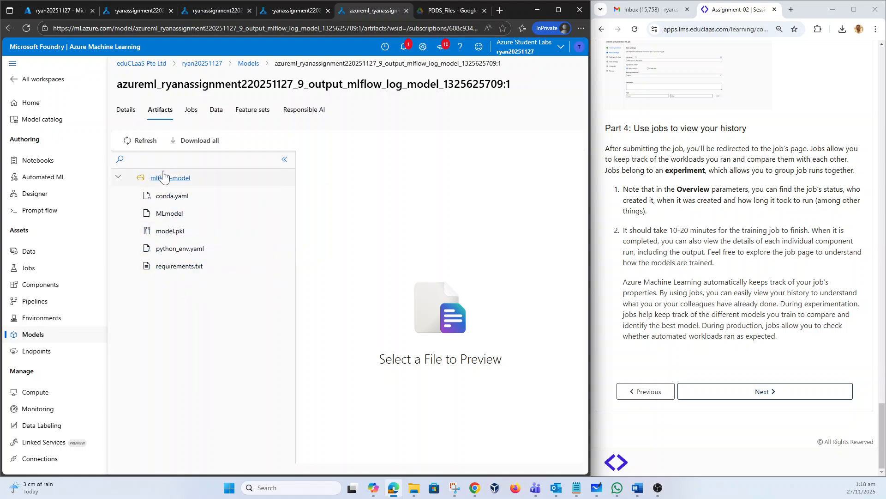
pyautogui.click(193, 111)
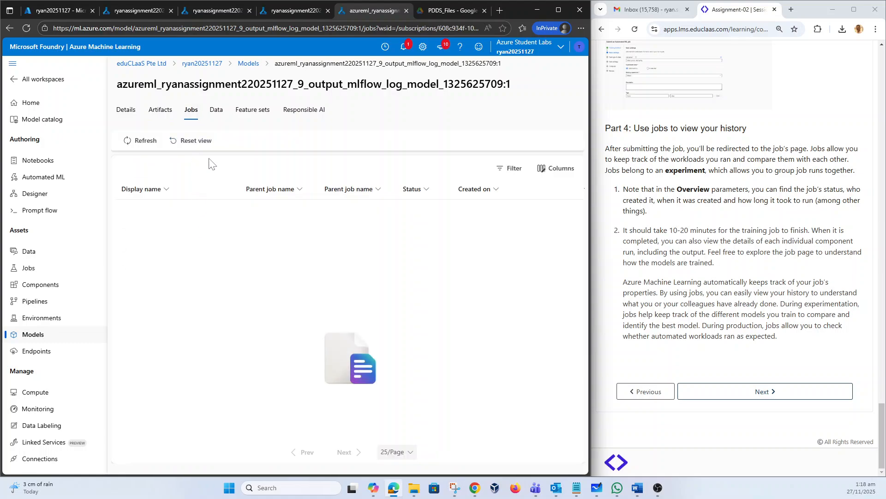
pyautogui.click(219, 115)
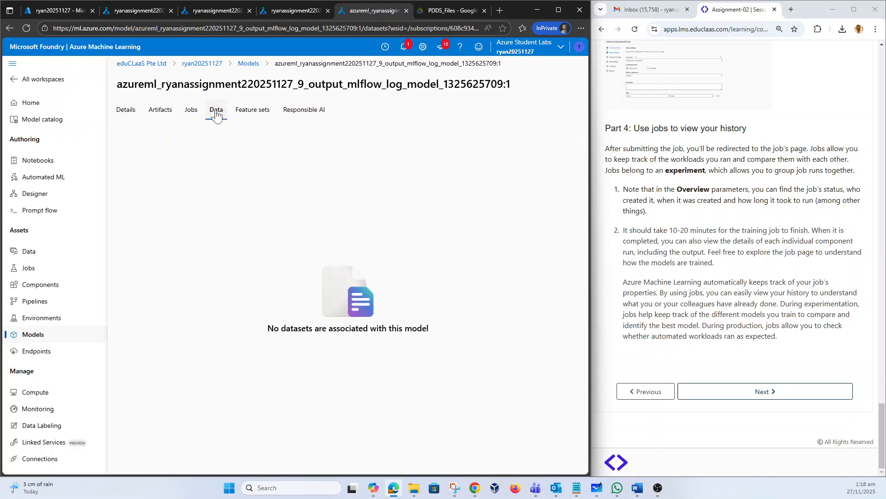
pyautogui.click(248, 115)
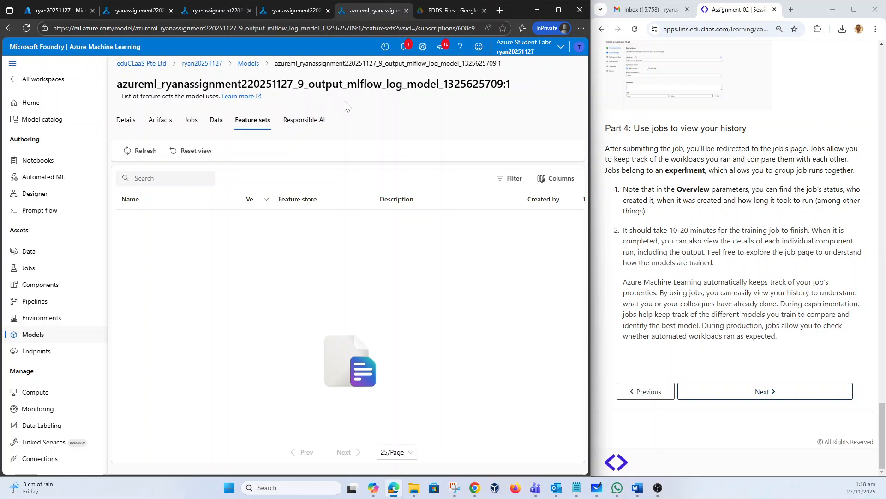
pyautogui.click(304, 121)
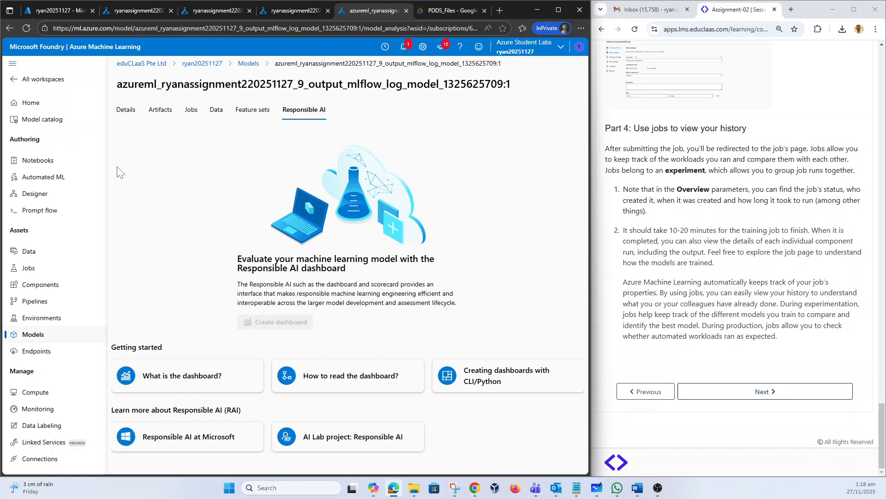
# Step: Open the assignment's experiment from the recent Automated ML jobs to view its parent and child jobs
pyautogui.click(56, 177)
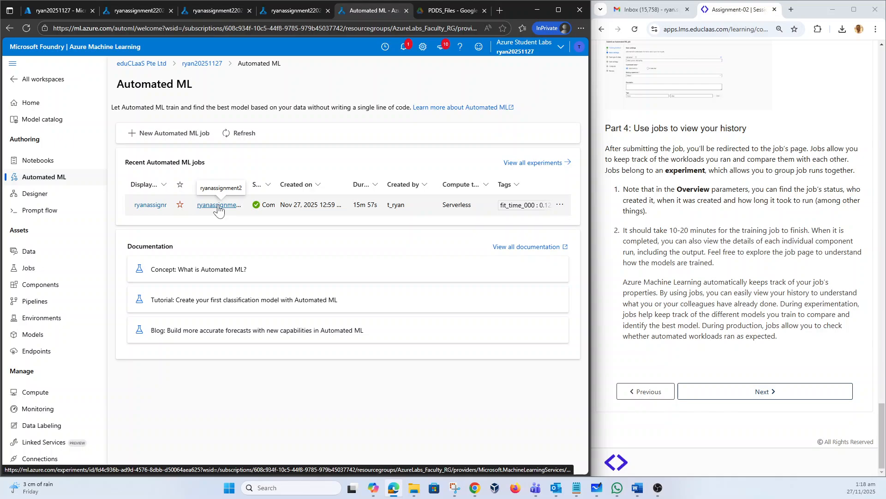
pyautogui.click(218, 208)
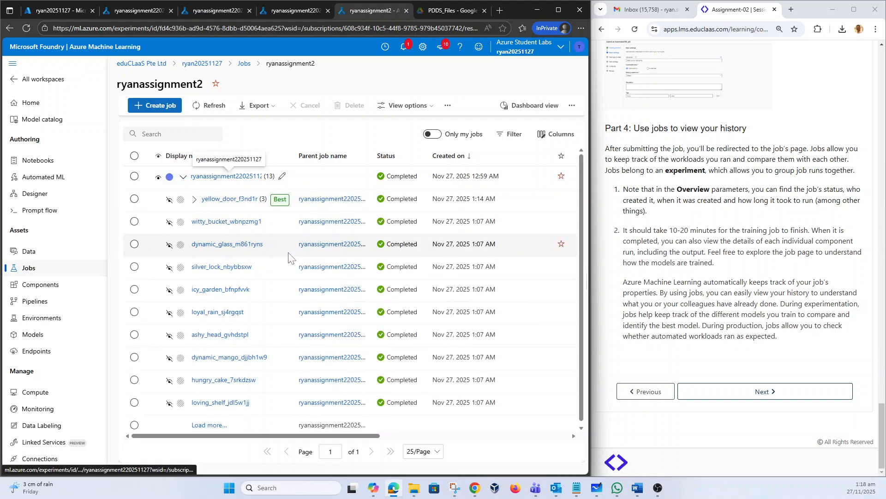
# Step: Load the remaining child jobs of the AutoML run and open the child job marked Best
pyautogui.scroll(-1, 288, 253)
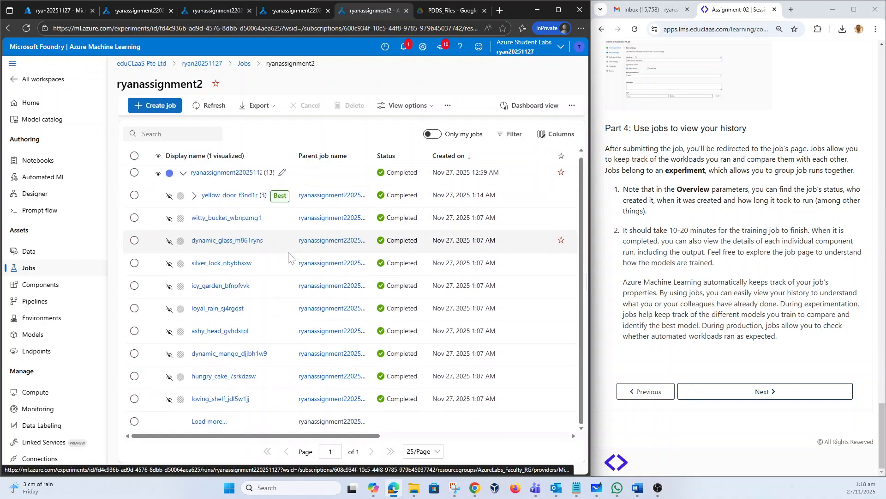
pyautogui.click(209, 421)
pyautogui.scroll(-1, 330, 367)
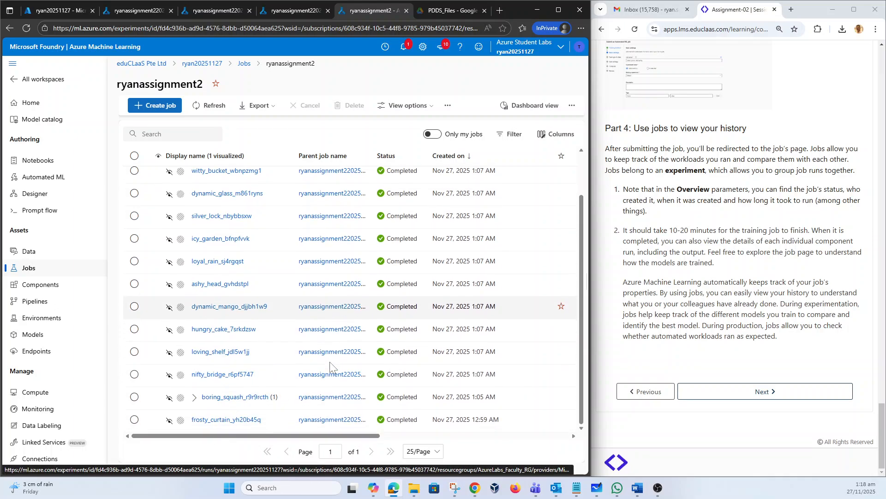
pyautogui.scroll(2, 330, 367)
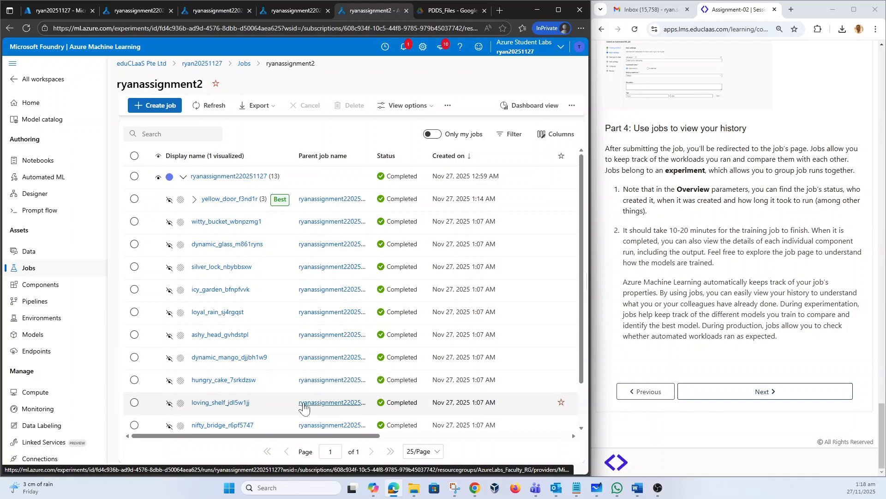
pyautogui.click(230, 198)
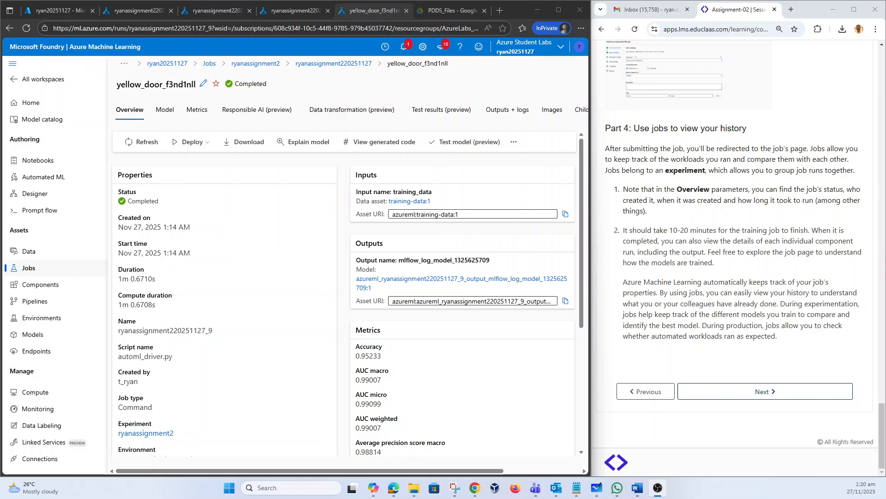
# Step: Review the best child job's overview properties and its full list of run metrics
pyautogui.scroll(-3, 429, 276)
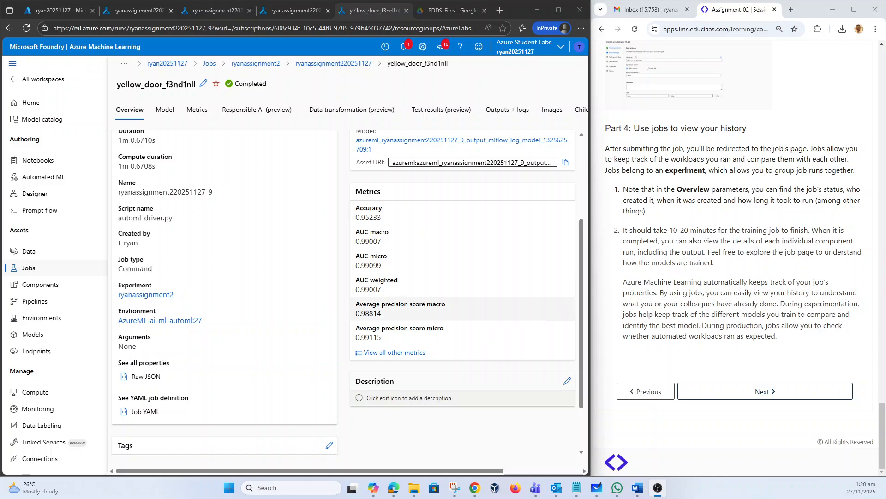
pyautogui.click(386, 353)
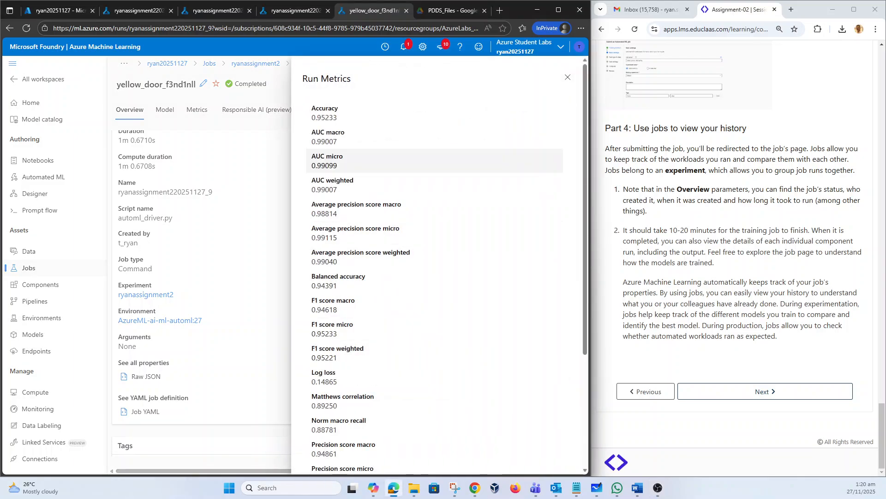
pyautogui.scroll(-3, 325, 330)
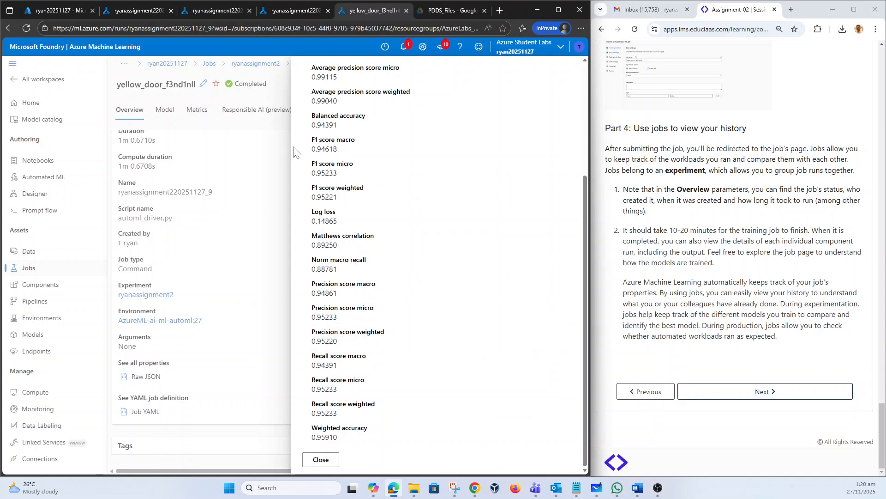
pyautogui.scroll(3, 325, 157)
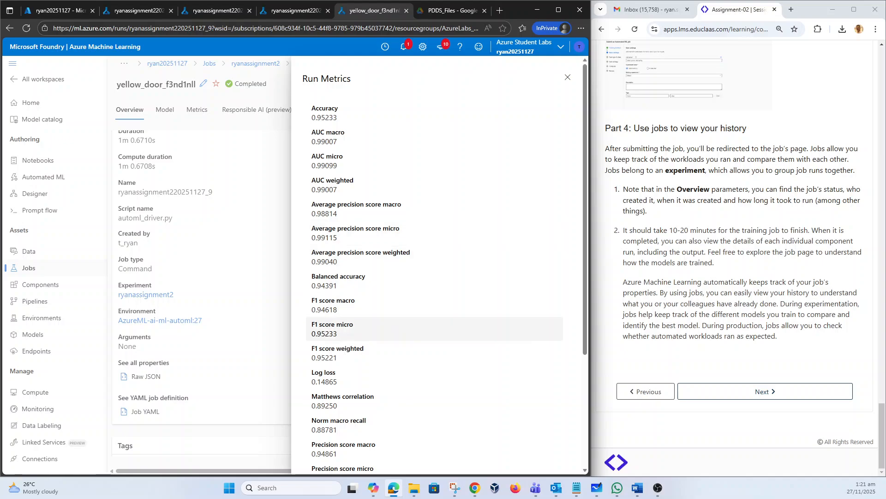
pyautogui.scroll(-3, 344, 369)
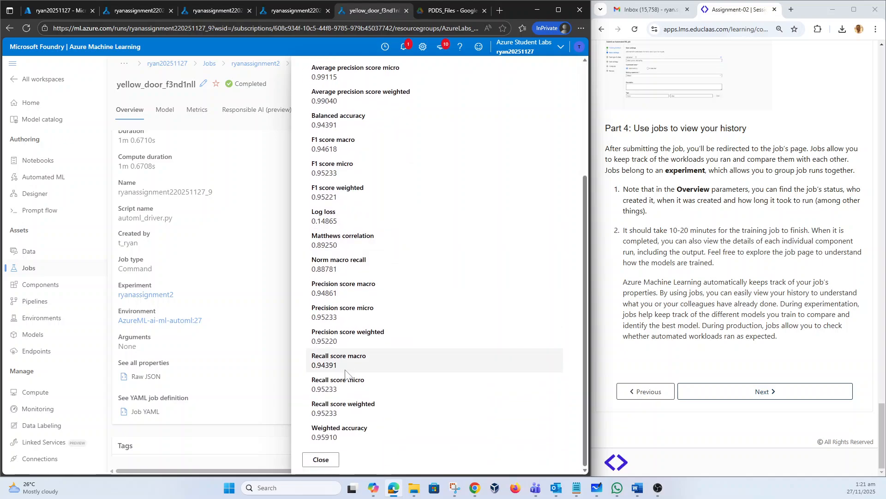
pyautogui.click(321, 459)
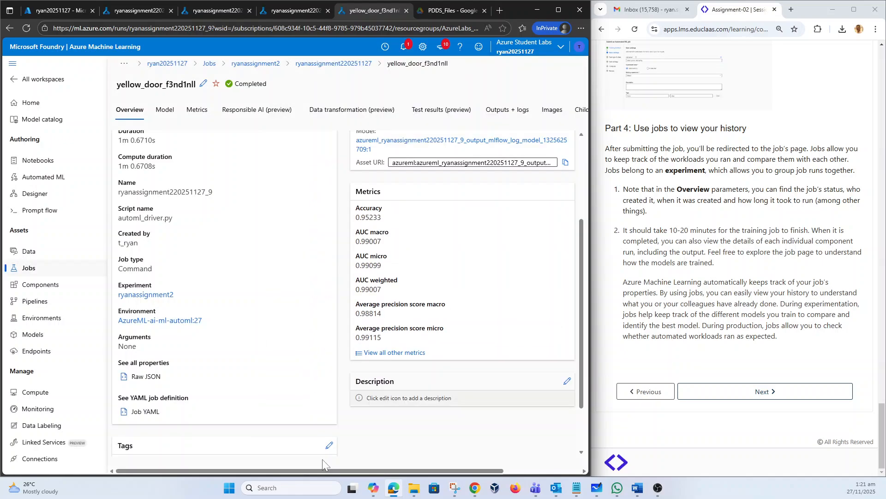
# Step: In a new browser tab, search Google for "wikipedia confusion matrix" and open the Wikipedia article
pyautogui.click(499, 11)
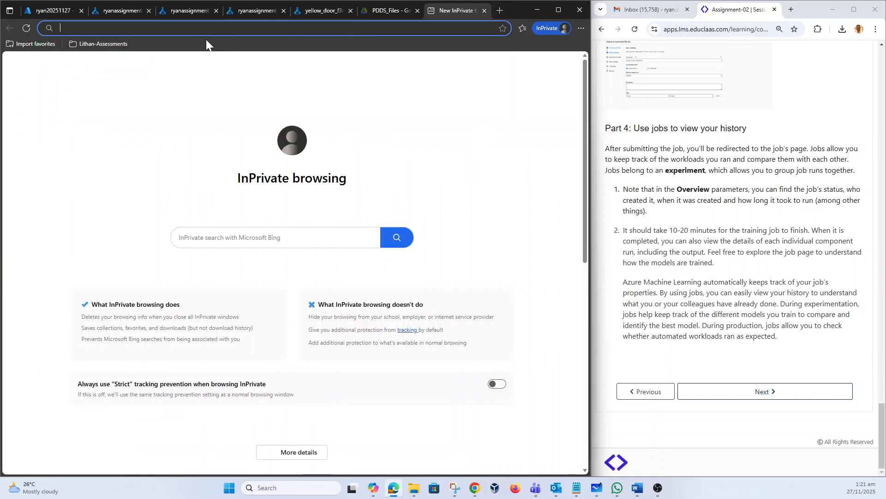
pyautogui.write('goo')
pyautogui.press('Right')
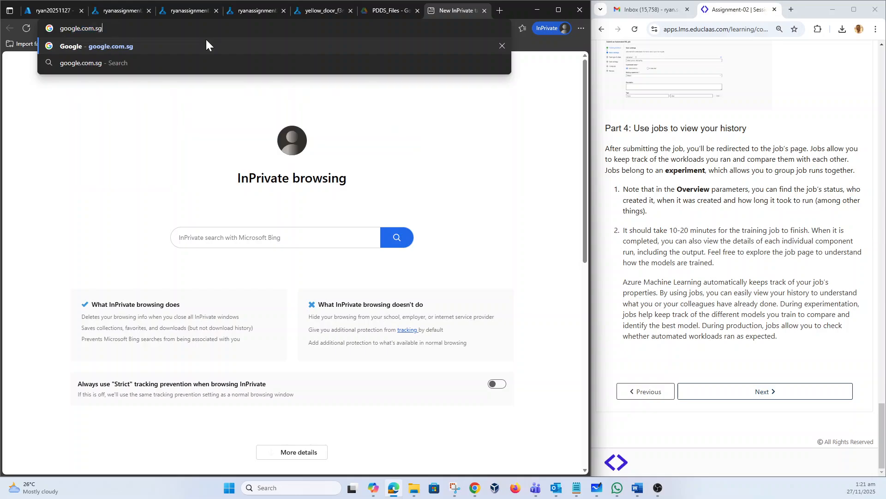
pyautogui.press('Return')
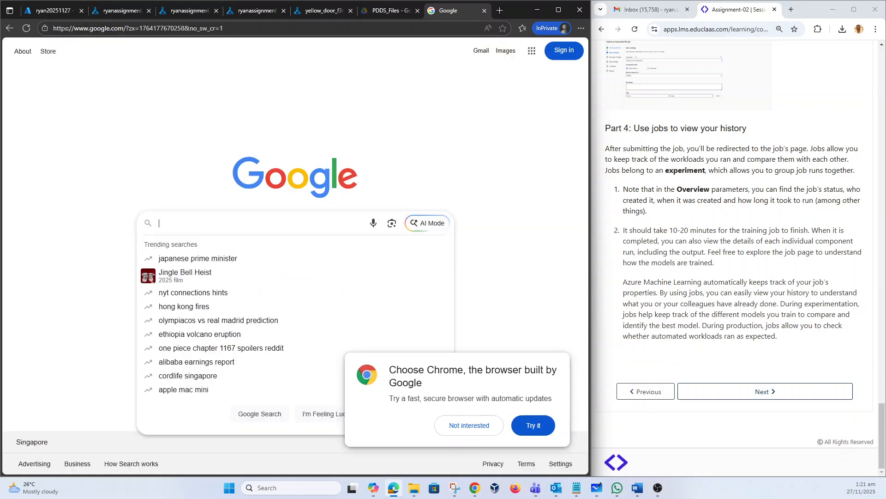
pyautogui.write('wikipedi')
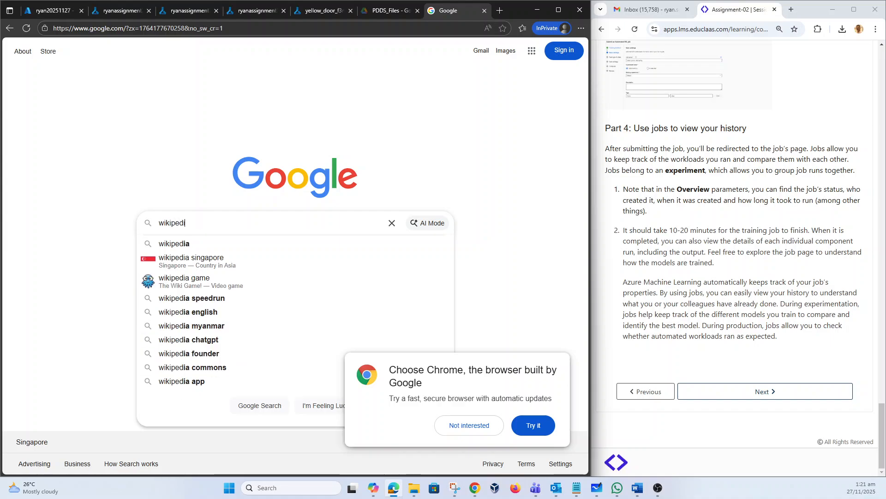
pyautogui.write('a confusi')
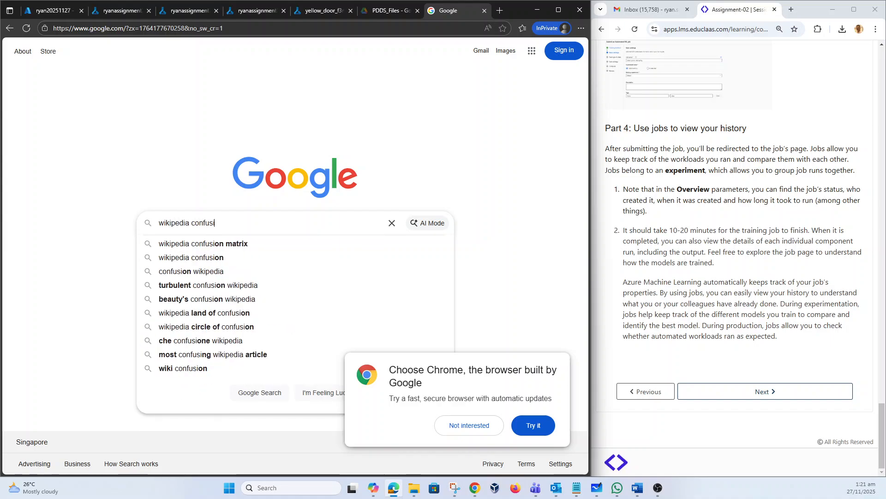
pyautogui.press('Down')
pyautogui.press('Return')
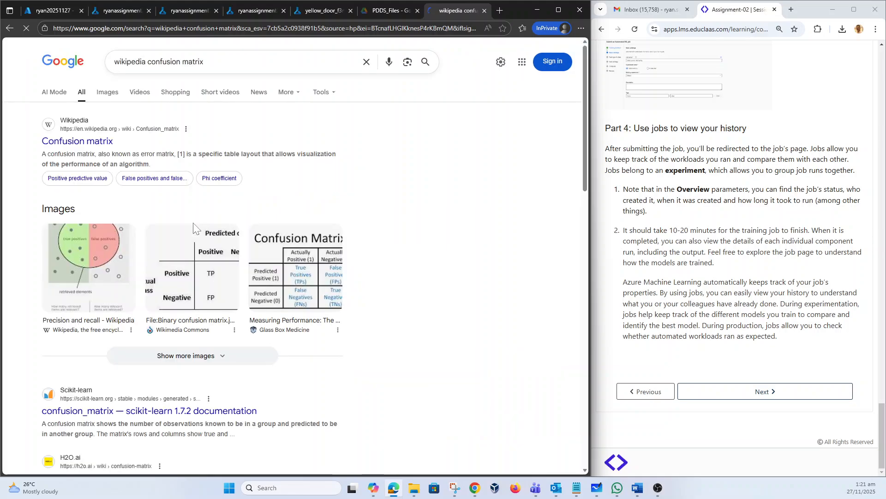
pyautogui.click(83, 141)
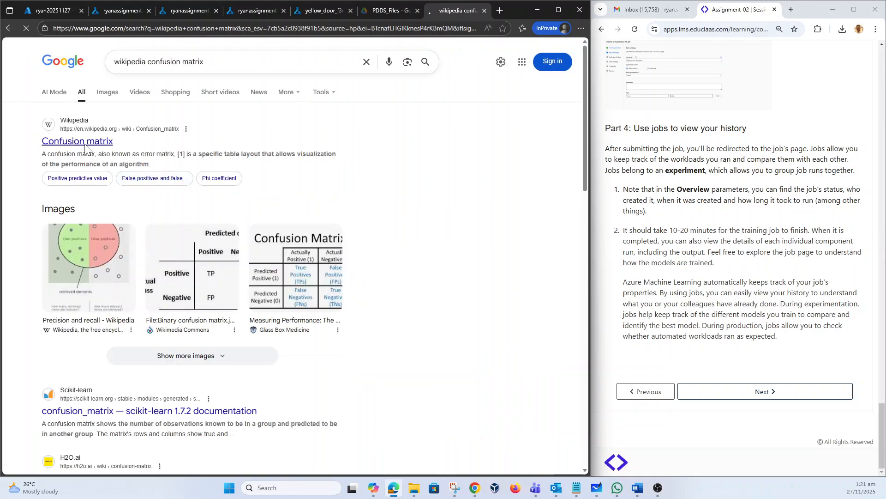
# Step: Examine the confusion matrix article's cancer example, 2×2 outcome template and table of derived metric formulas
pyautogui.scroll(-15, 382, 233)
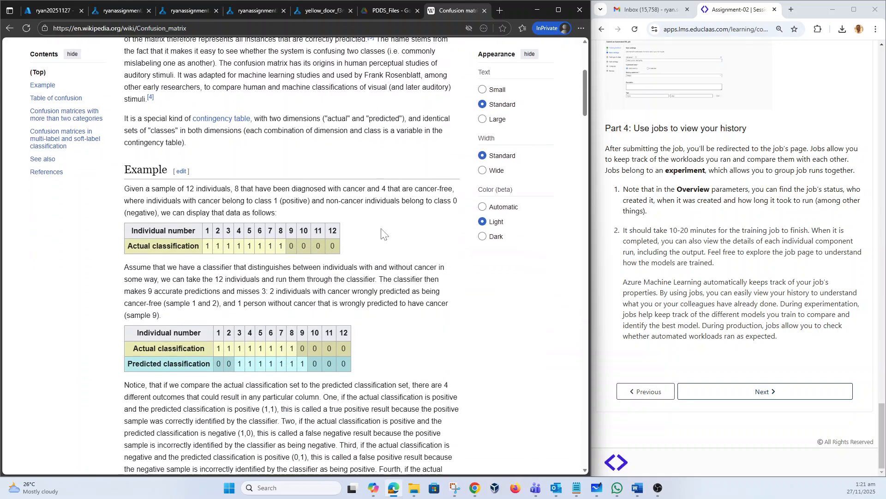
pyautogui.scroll(-12, 382, 233)
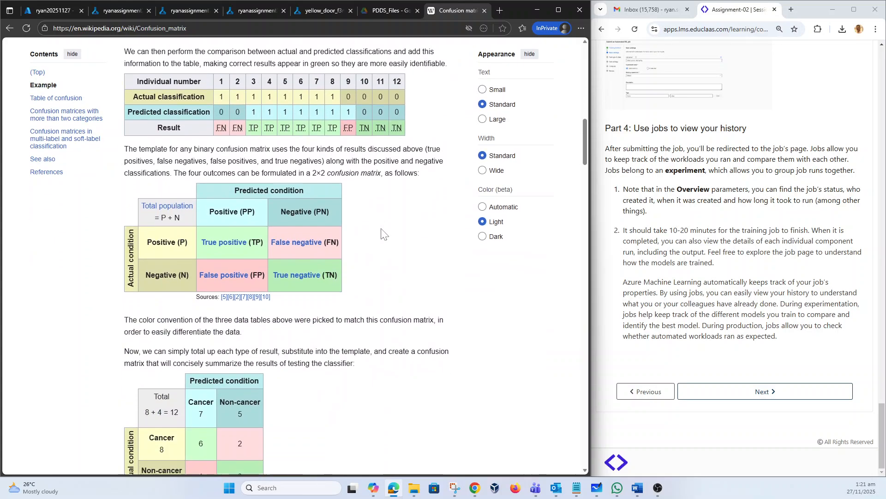
pyautogui.scroll(-5, 320, 268)
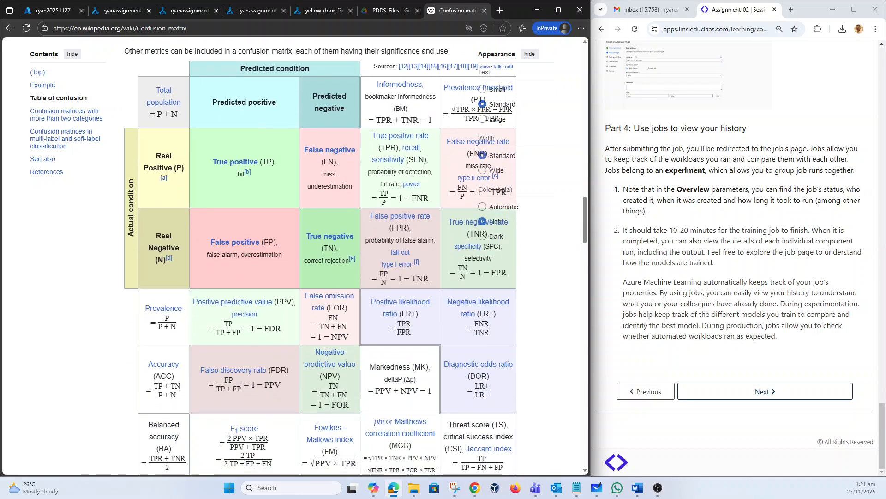
pyautogui.scroll(3, 320, 268)
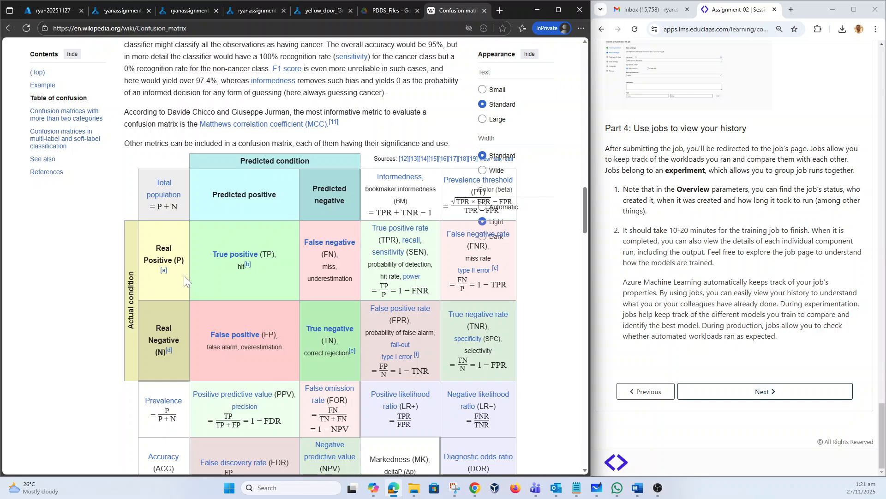
pyautogui.scroll(-3, 184, 279)
pyautogui.scroll(1, 184, 279)
pyautogui.scroll(-4, 185, 278)
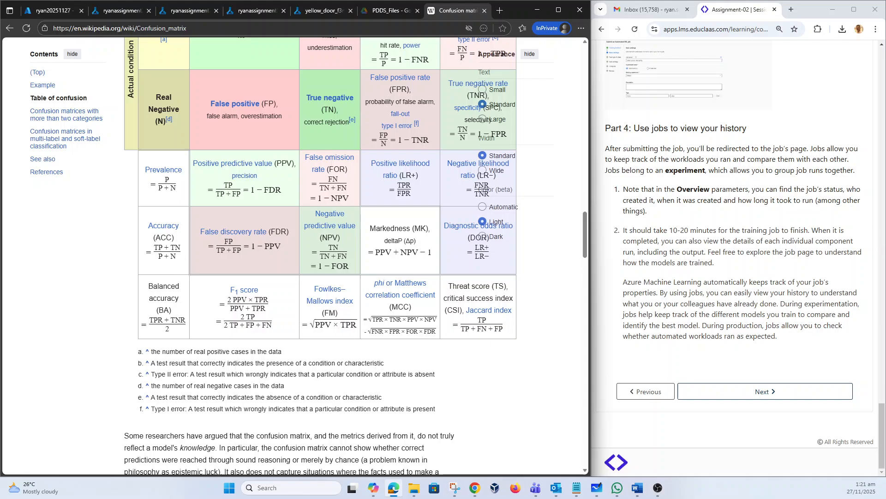
pyautogui.scroll(10, 295, 256)
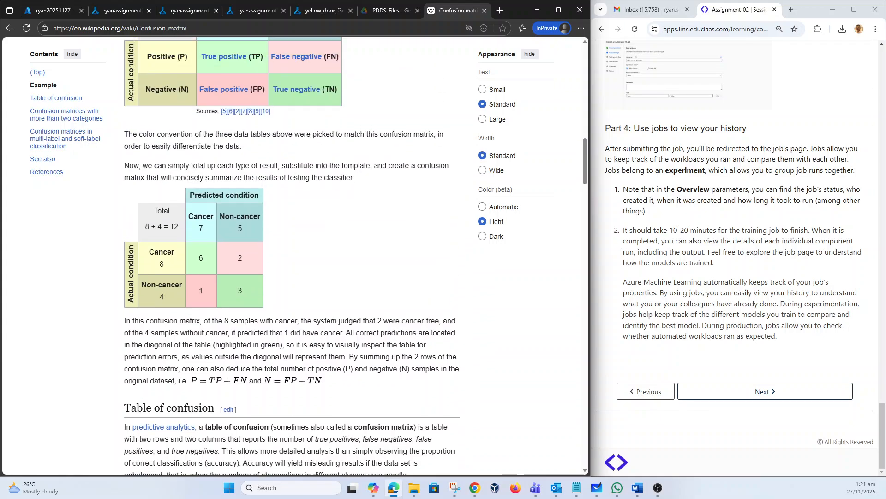
pyautogui.scroll(3, 184, 239)
pyautogui.scroll(-2, 184, 278)
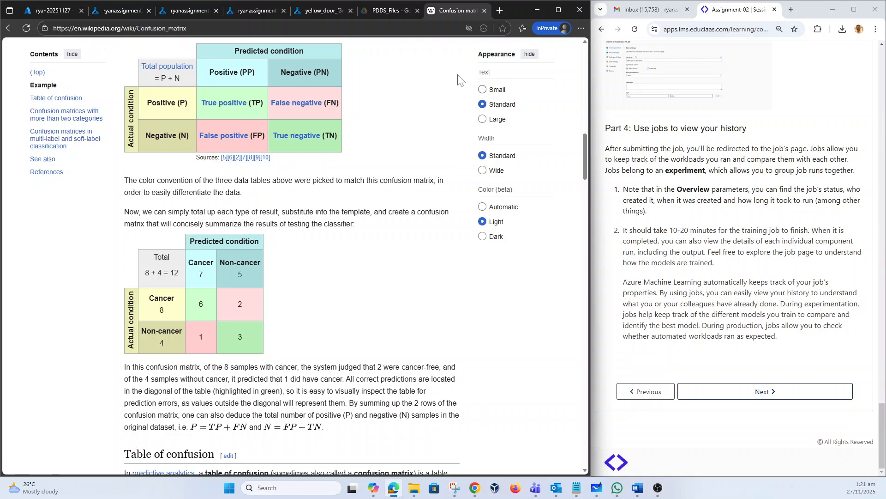
# Step: Return to the best child job in Azure Machine Learning and display its metric scores and charts
pyautogui.click(314, 10)
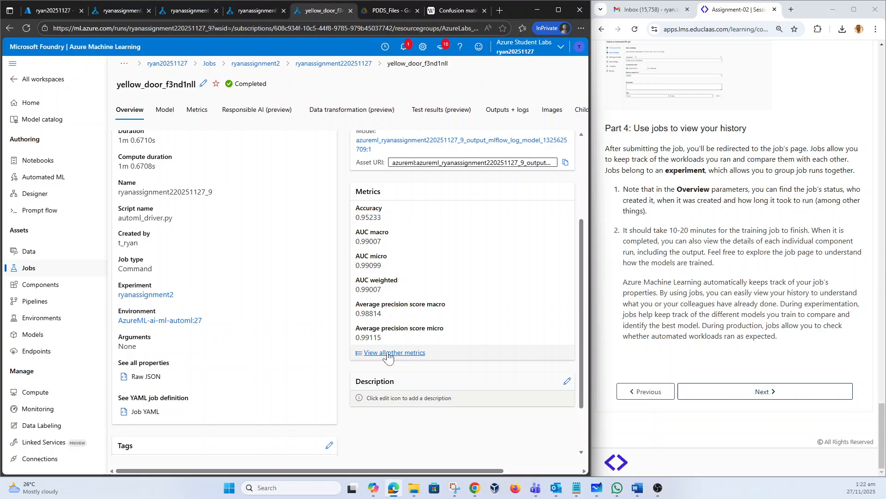
pyautogui.click(404, 355)
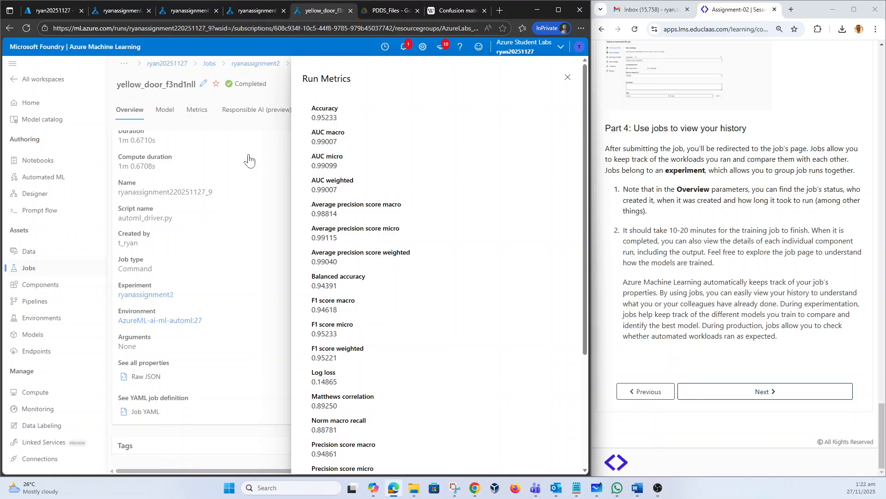
pyautogui.click(193, 113)
pyautogui.click(197, 113)
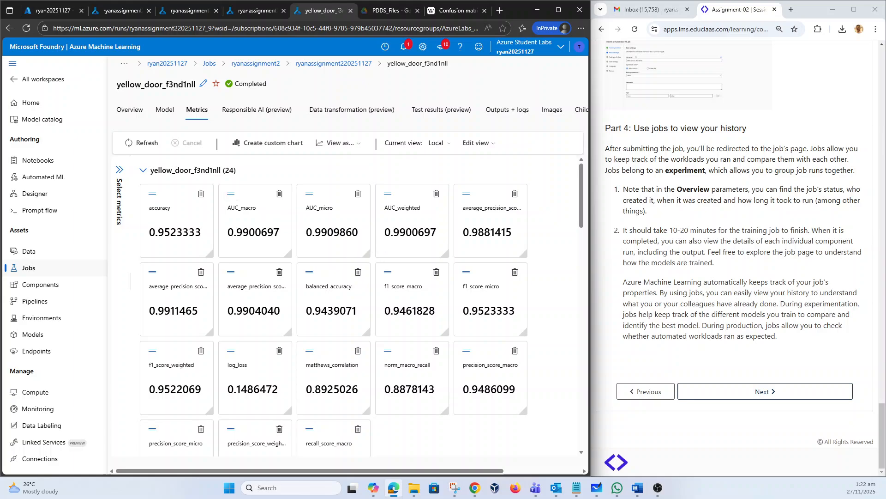
# Step: Examine the job's metric score tiles and its precision-recall, ROC, calibration, lift and cumulative gains charts
pyautogui.scroll(-7, 179, 223)
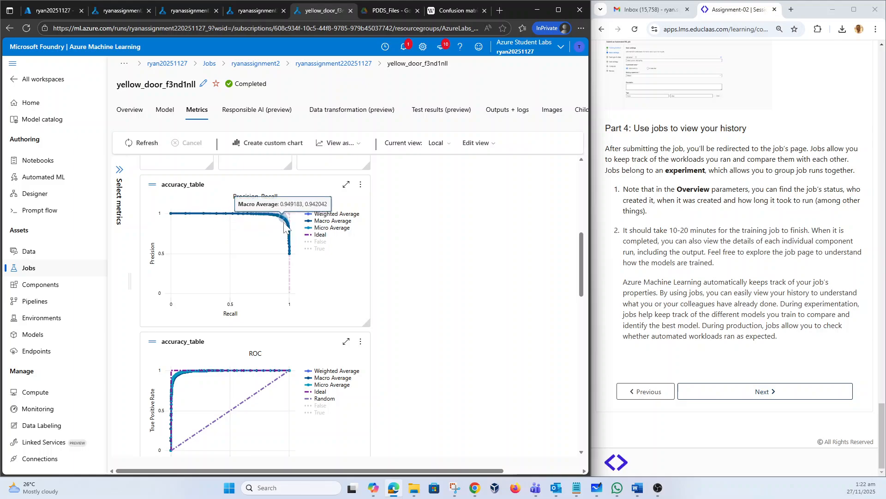
pyautogui.scroll(7, 202, 250)
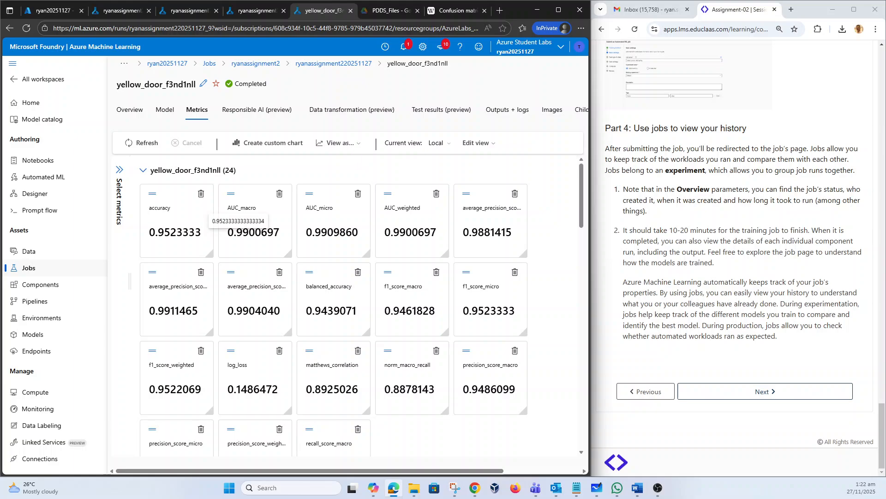
pyautogui.scroll(-3, 209, 285)
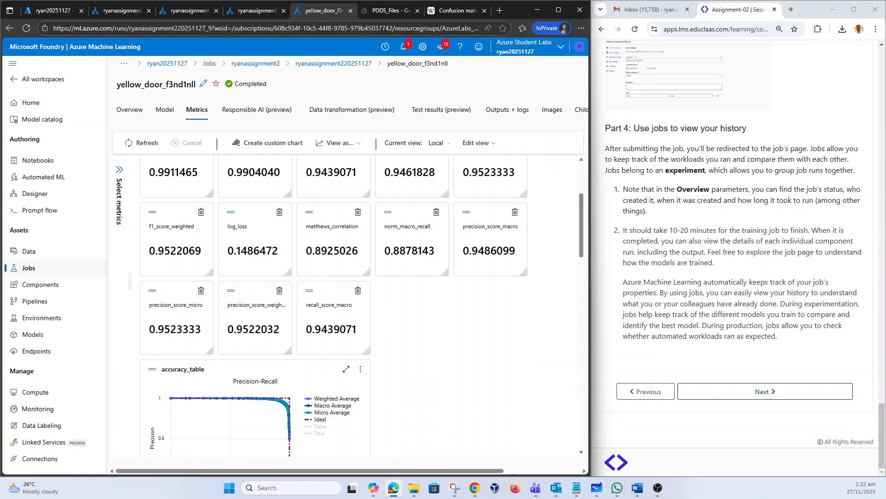
pyautogui.scroll(3, 160, 229)
pyautogui.scroll(-4, 159, 230)
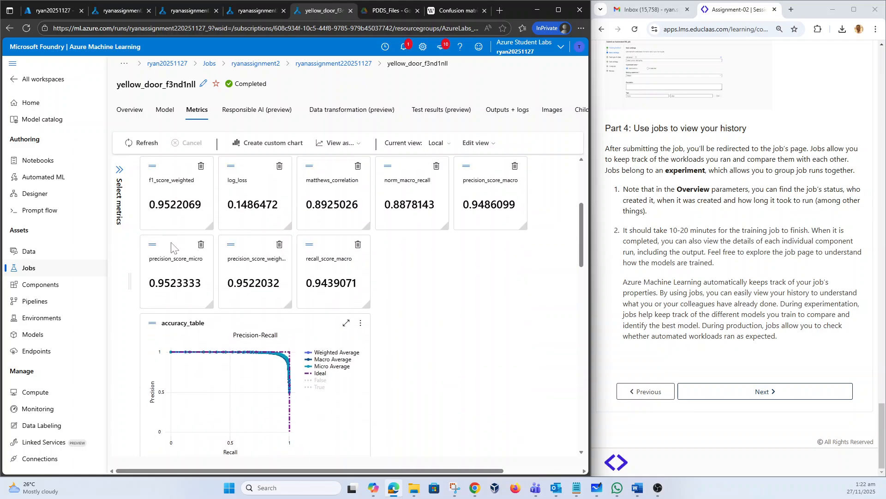
pyautogui.scroll(-3, 281, 359)
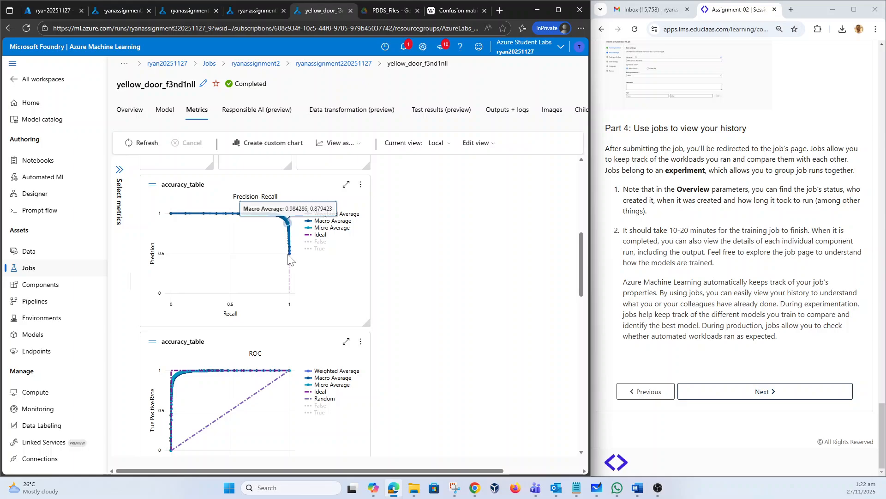
pyautogui.scroll(-3, 230, 297)
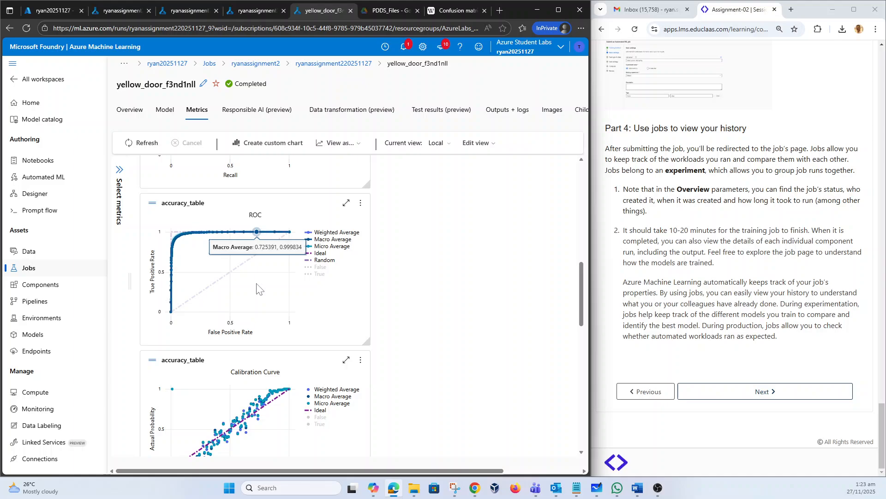
pyautogui.scroll(-4, 257, 289)
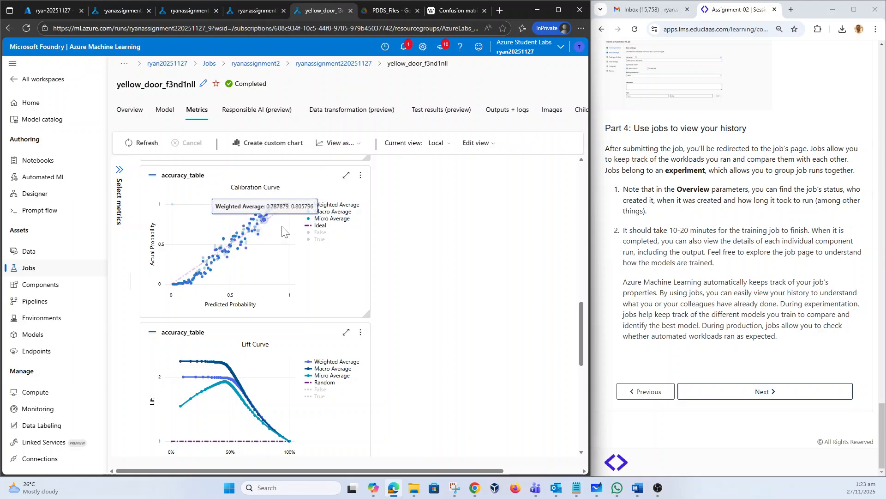
pyautogui.scroll(-5, 285, 231)
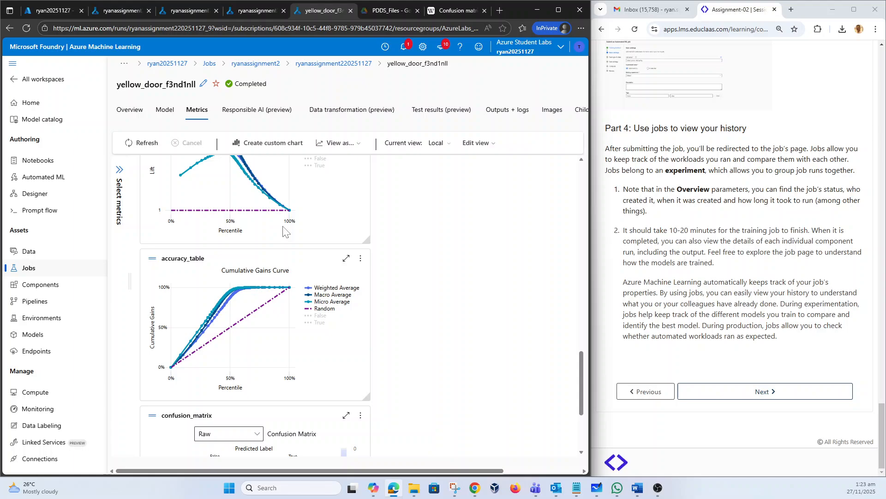
pyautogui.scroll(-3, 285, 230)
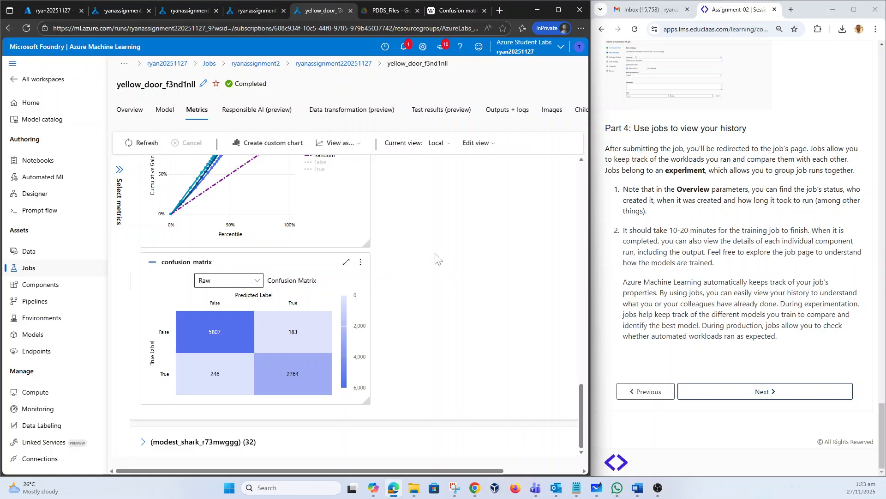
# Step: Compare the job's metric scores with its raw confusion matrix, inspecting the predicted and true label counts in each cell
pyautogui.moveTo(583, 401); pyautogui.dragTo(587, 177)
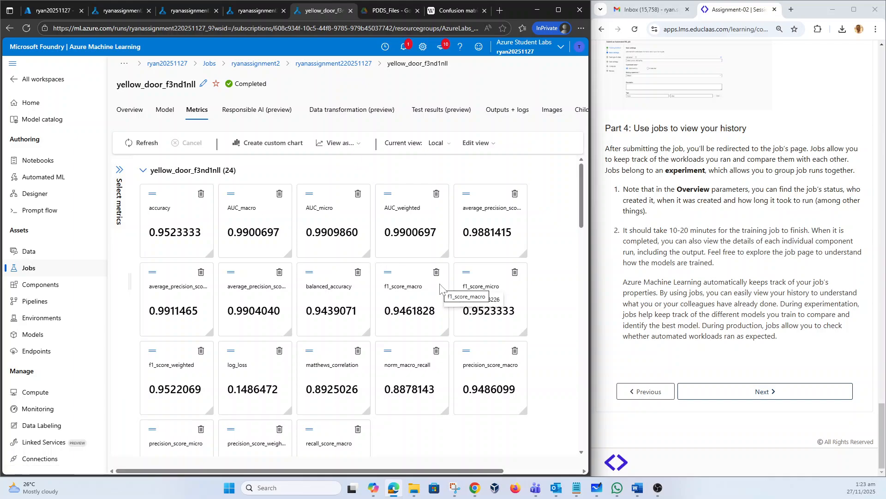
pyautogui.scroll(-10, 441, 288)
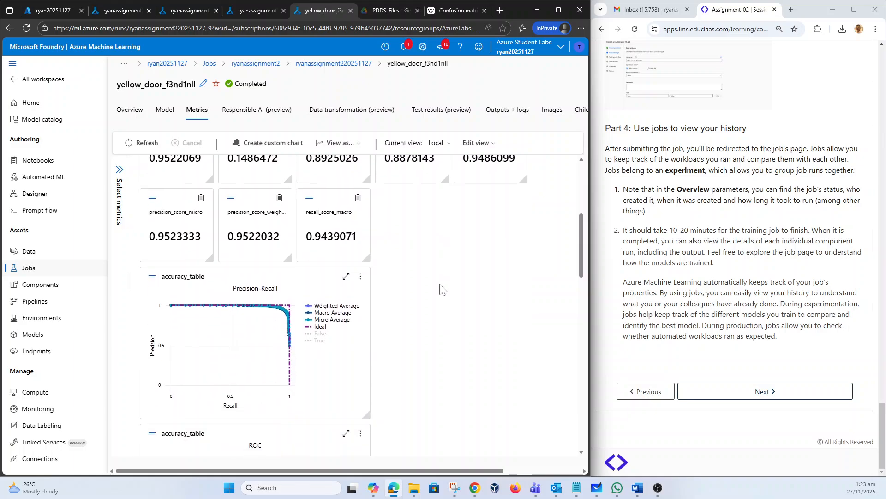
pyautogui.scroll(-10, 441, 288)
pyautogui.scroll(4, 441, 289)
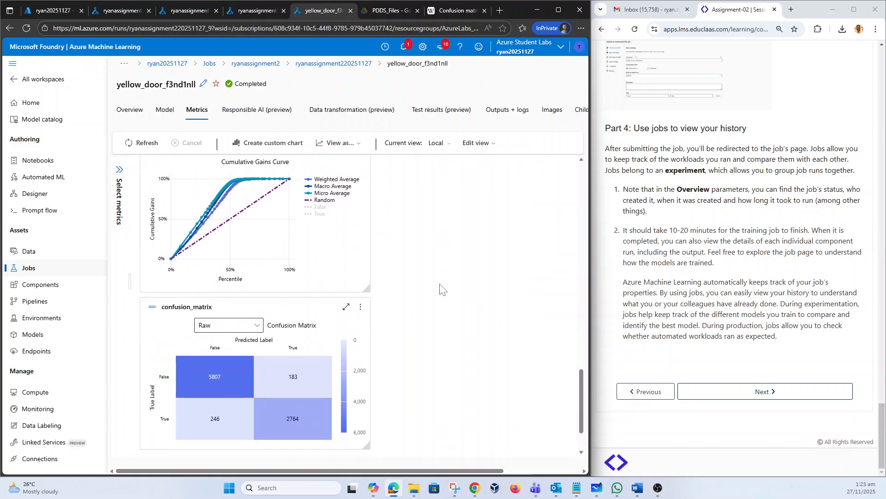
pyautogui.scroll(10, 441, 288)
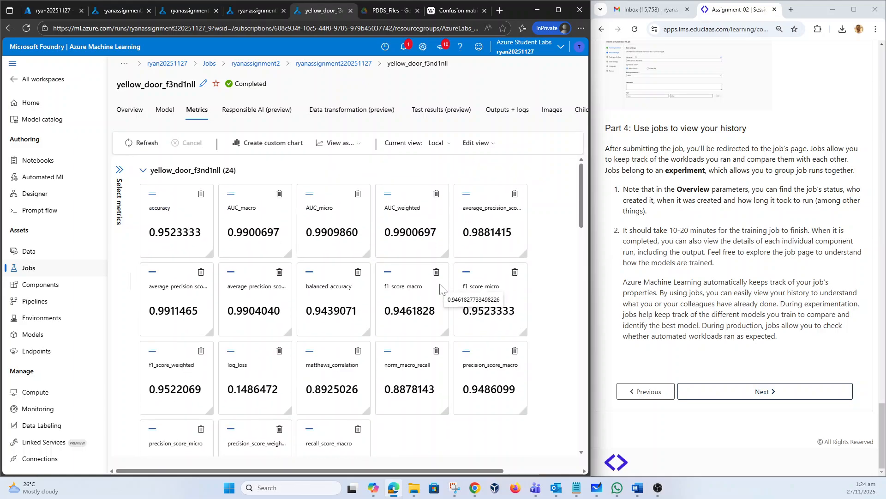
pyautogui.scroll(-10, 441, 288)
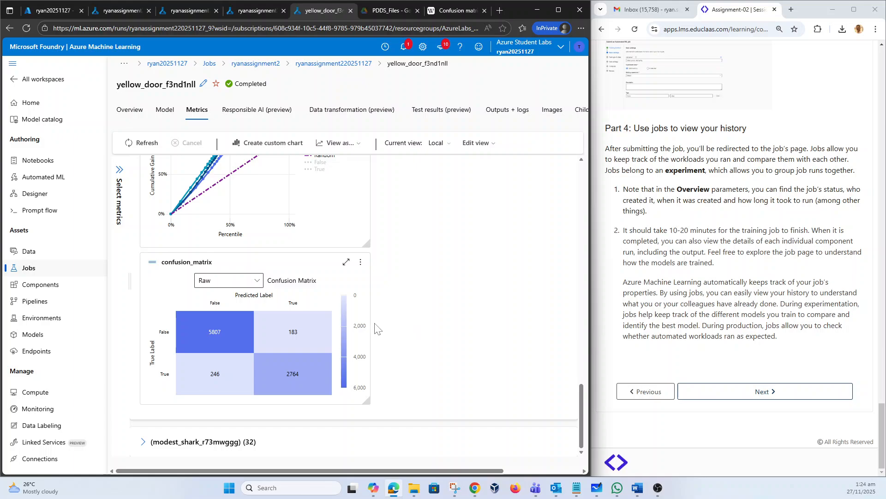
pyautogui.moveTo(291, 326)
pyautogui.moveTo(192, 340)
pyautogui.moveTo(279, 381)
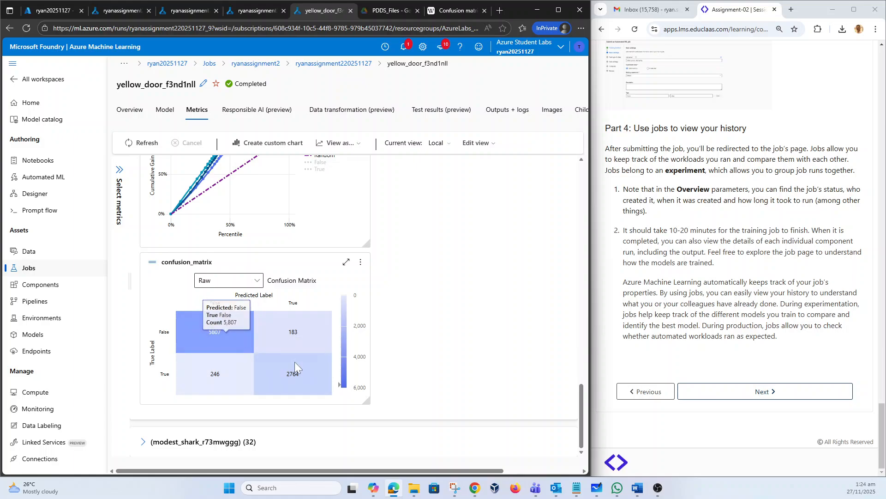
pyautogui.moveTo(306, 365)
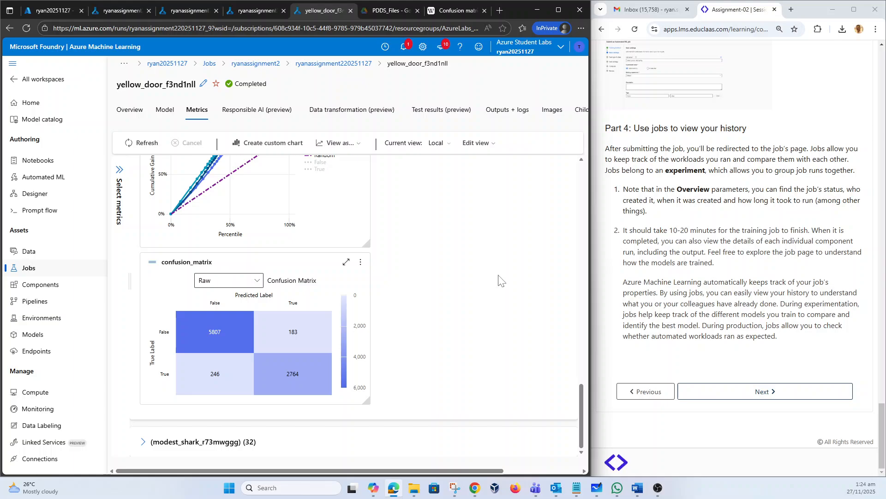
pyautogui.scroll(20, 499, 281)
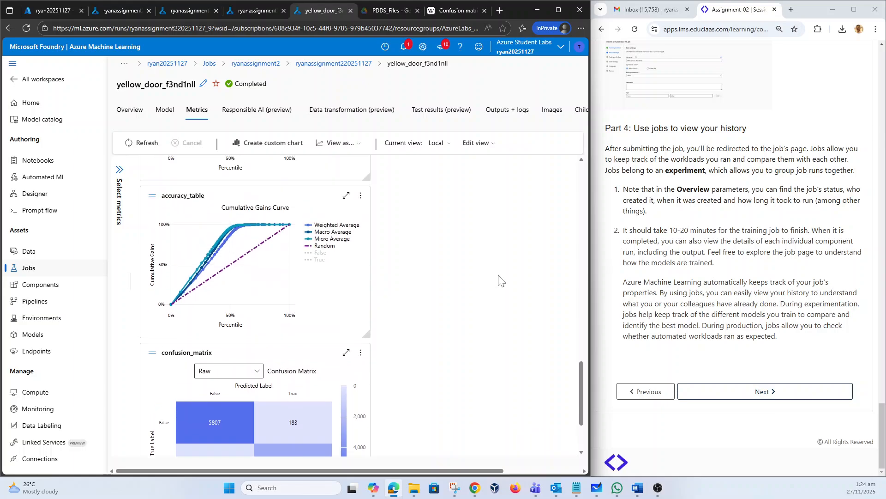